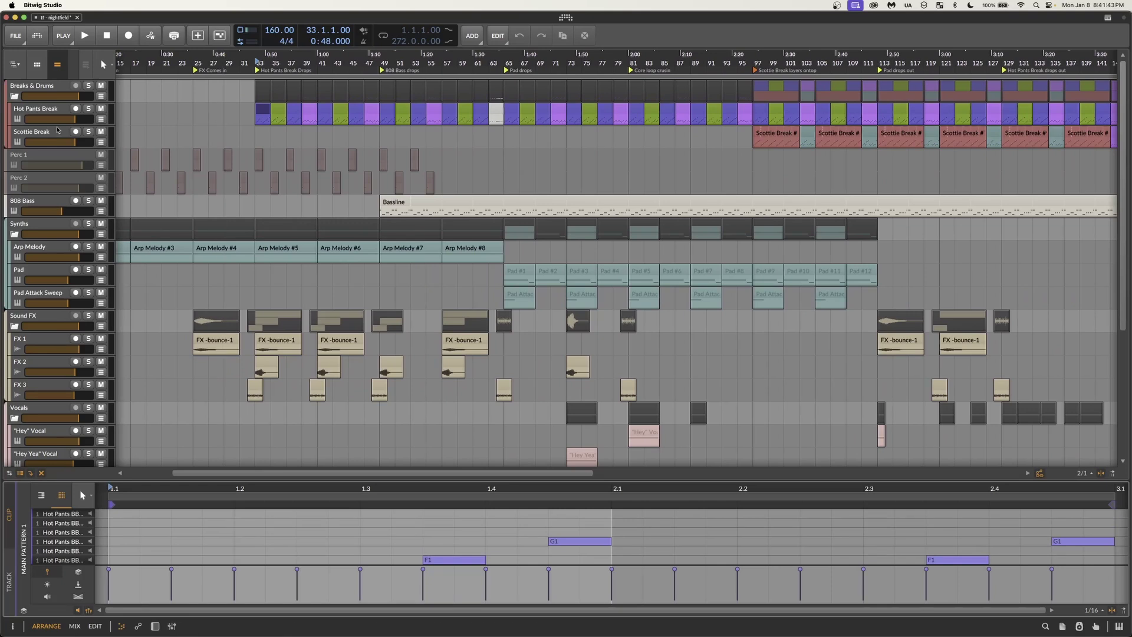
- Open the Hot Pants Break drum machine and step through its pads to inspect the sample slice assigned to each
double_click(58, 116)
click(109, 588)
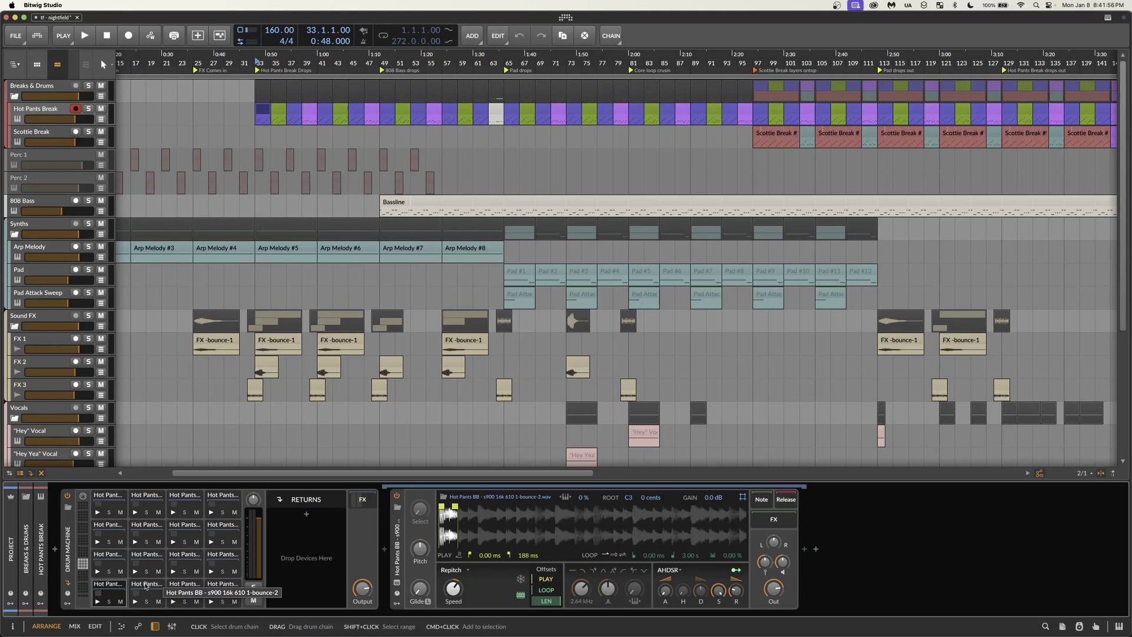
key(Right)
key(Right)
key(Right)
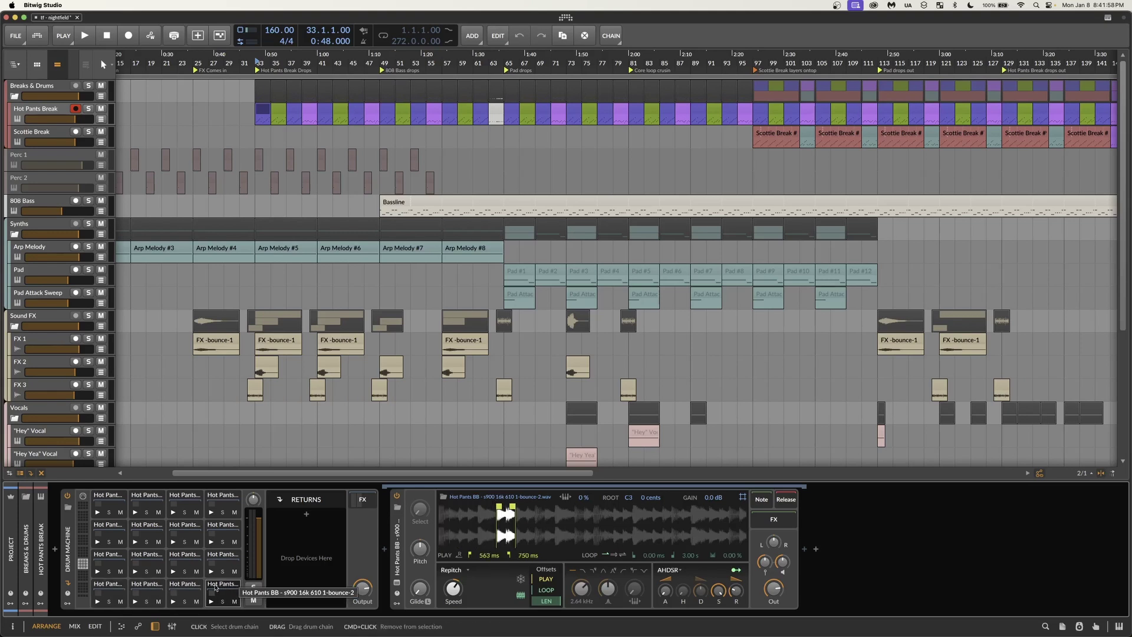
key(Right)
key(Right)
key(Right)
key(Right)
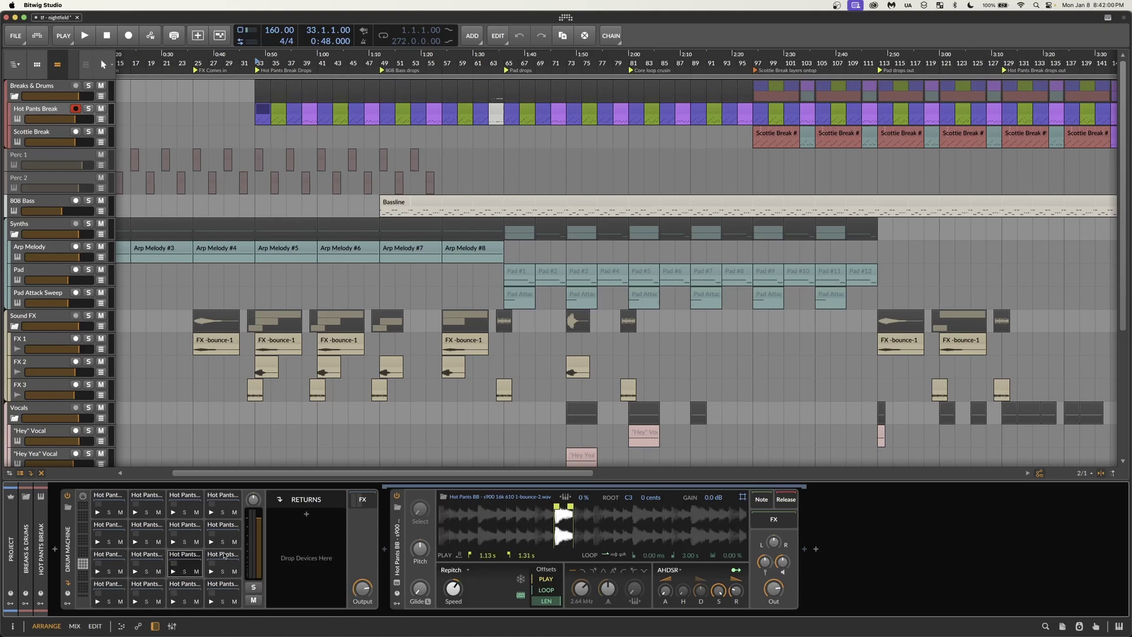
- Audition the first three break slices in the Hot Pants Break drum machine in order
click(99, 601)
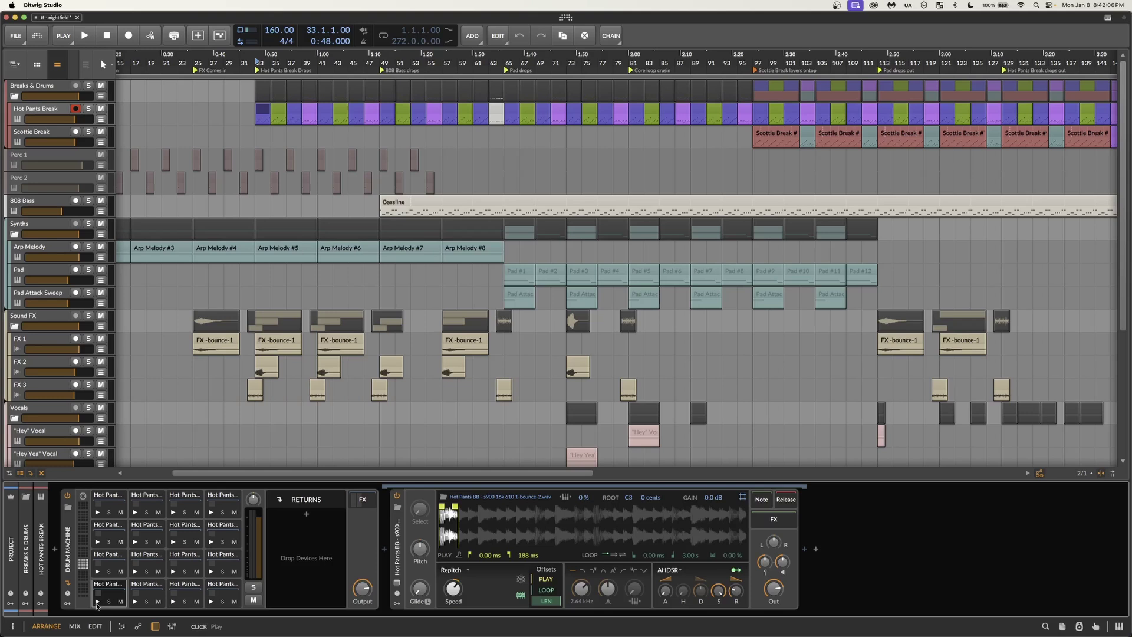
click(97, 601)
click(136, 602)
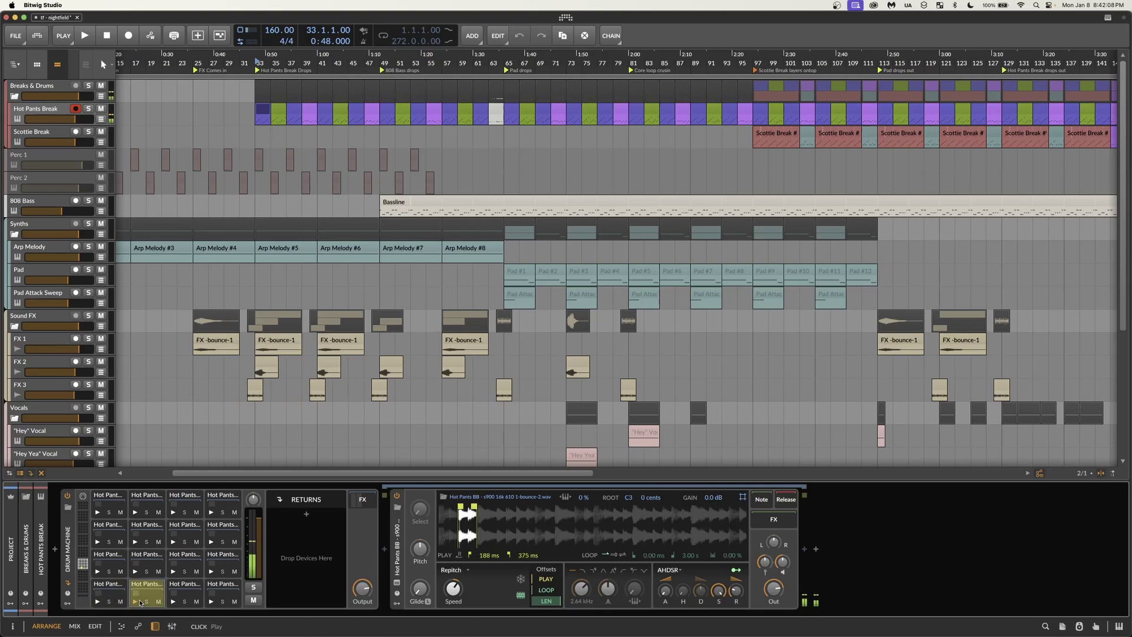
click(173, 602)
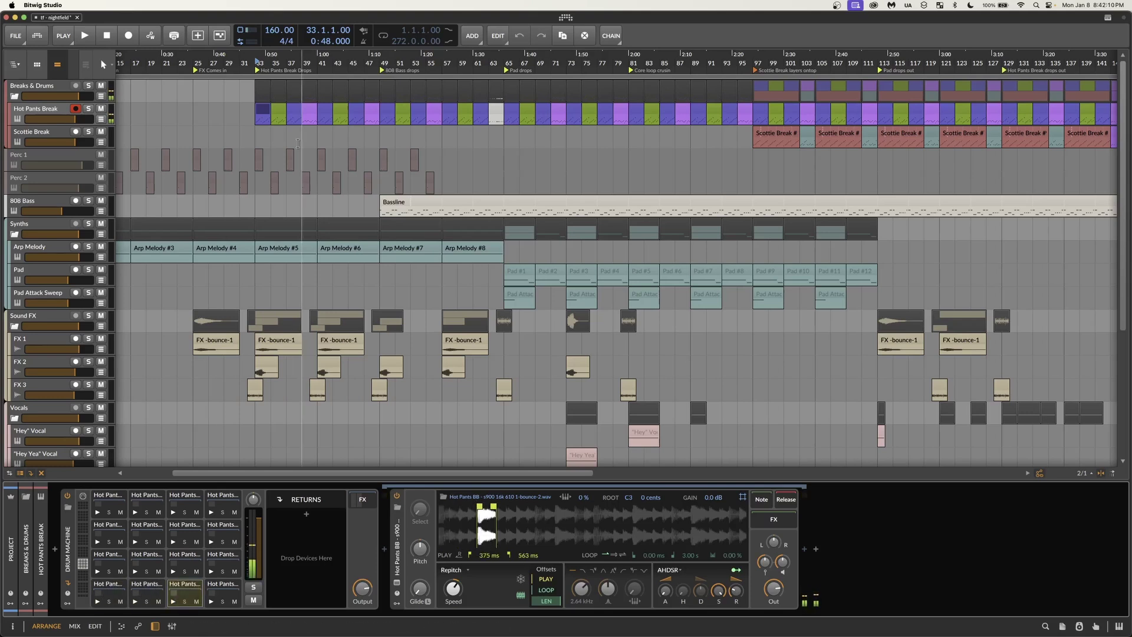
- Open the first Main Pattern 1 clip in an enlarged note editor and show the whole Hot Pants Break track's notes from bar 33
double_click(262, 113)
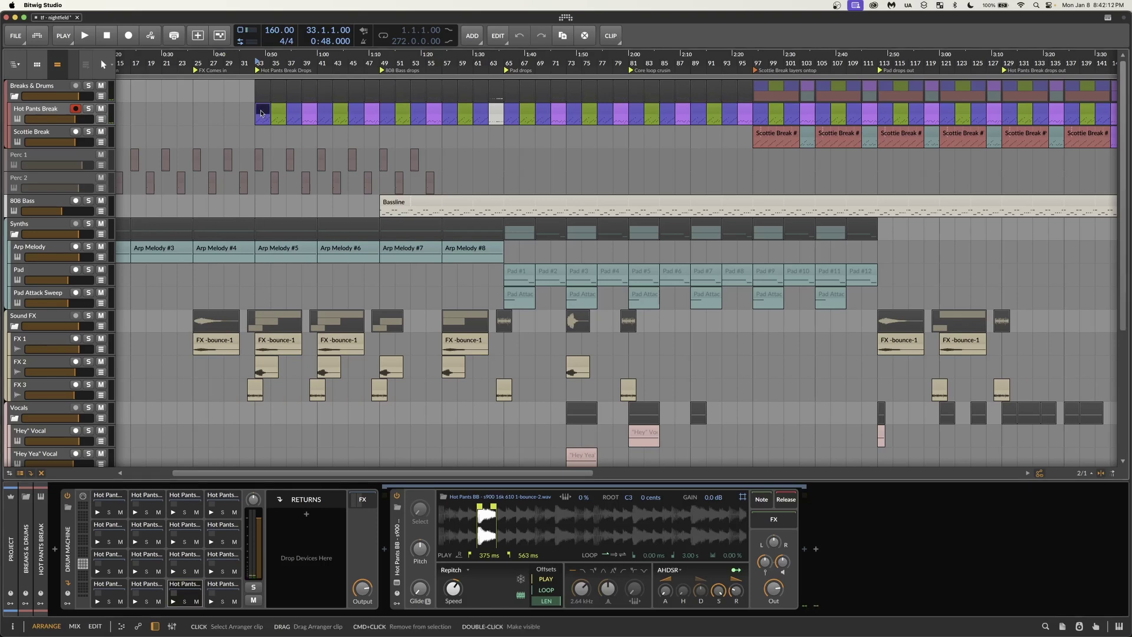
drag(337, 481, 337, 279)
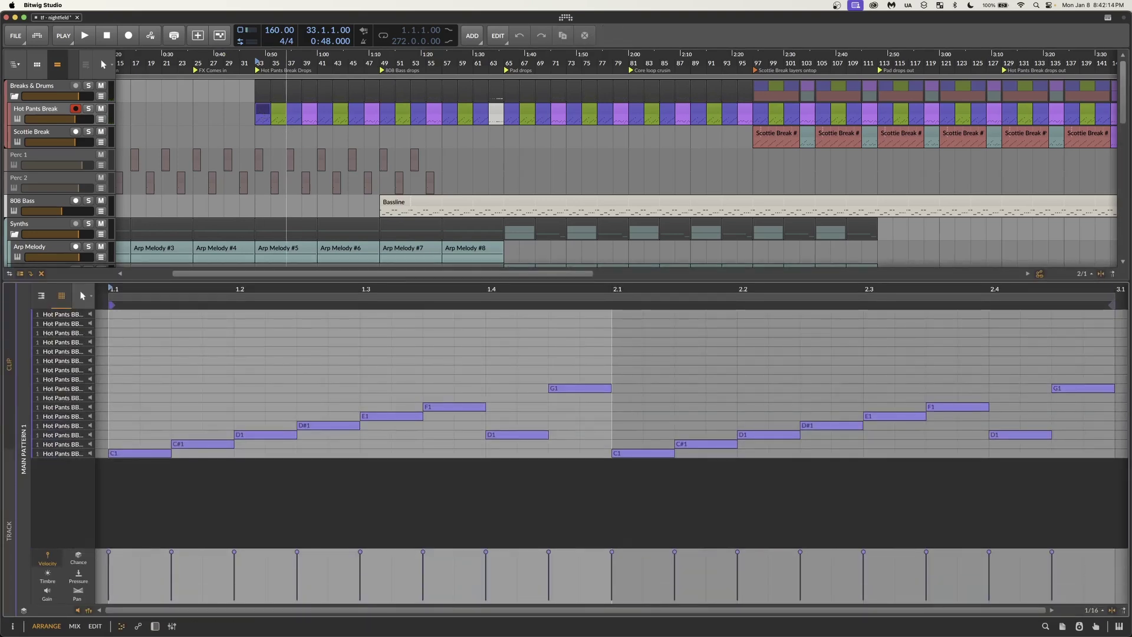
scroll(337, 177, up, 3)
click(9, 525)
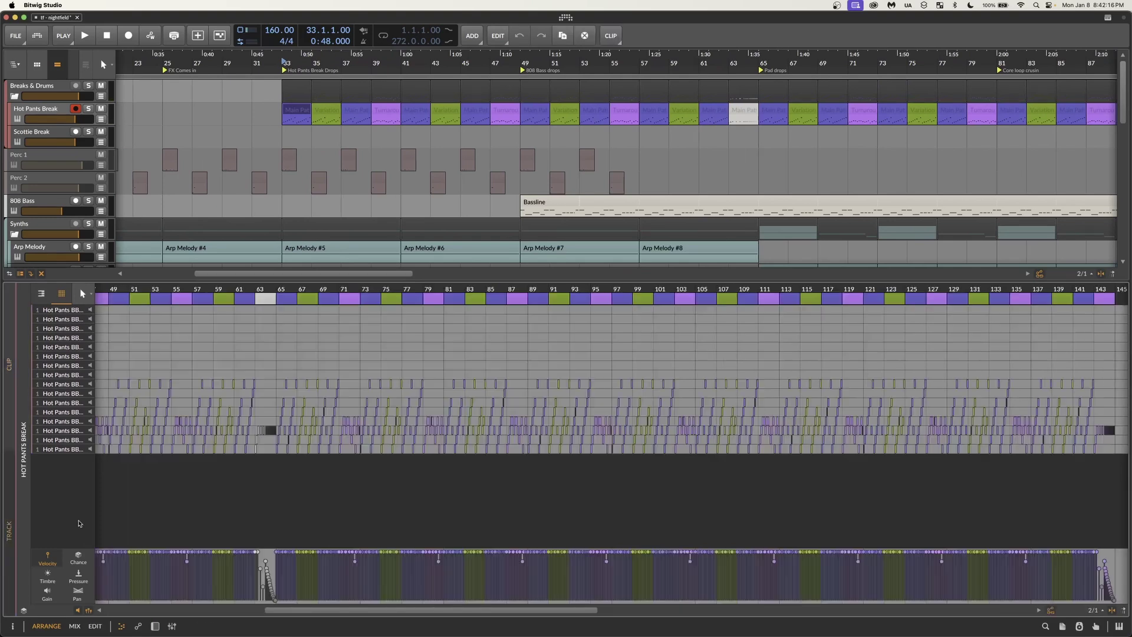
scroll(425, 390, up, 5)
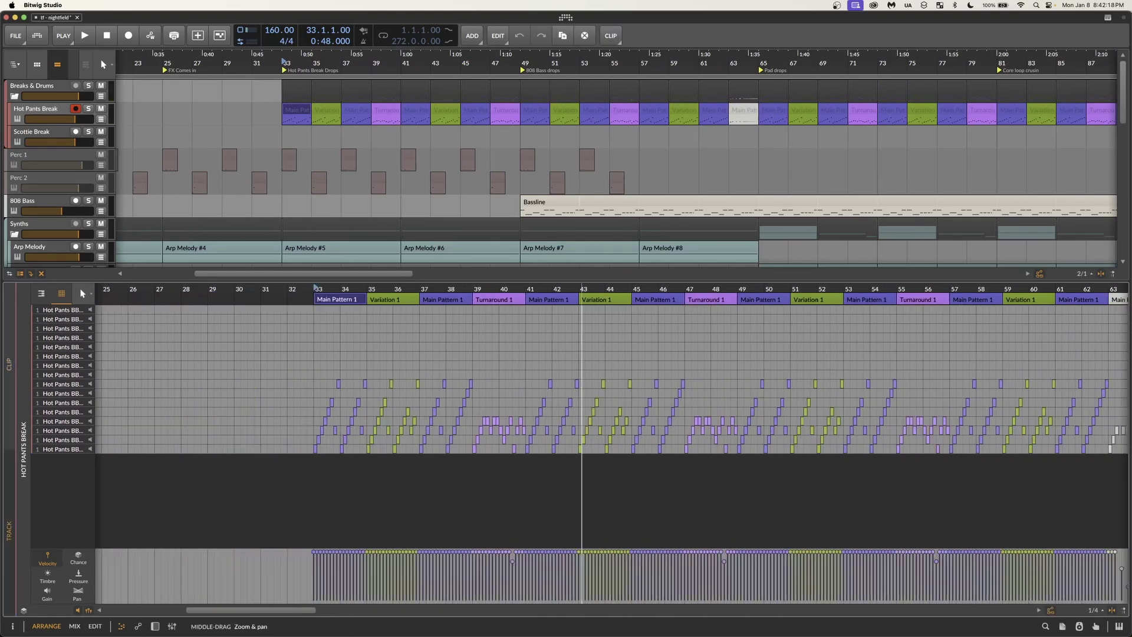
scroll(392, 390, up, 4)
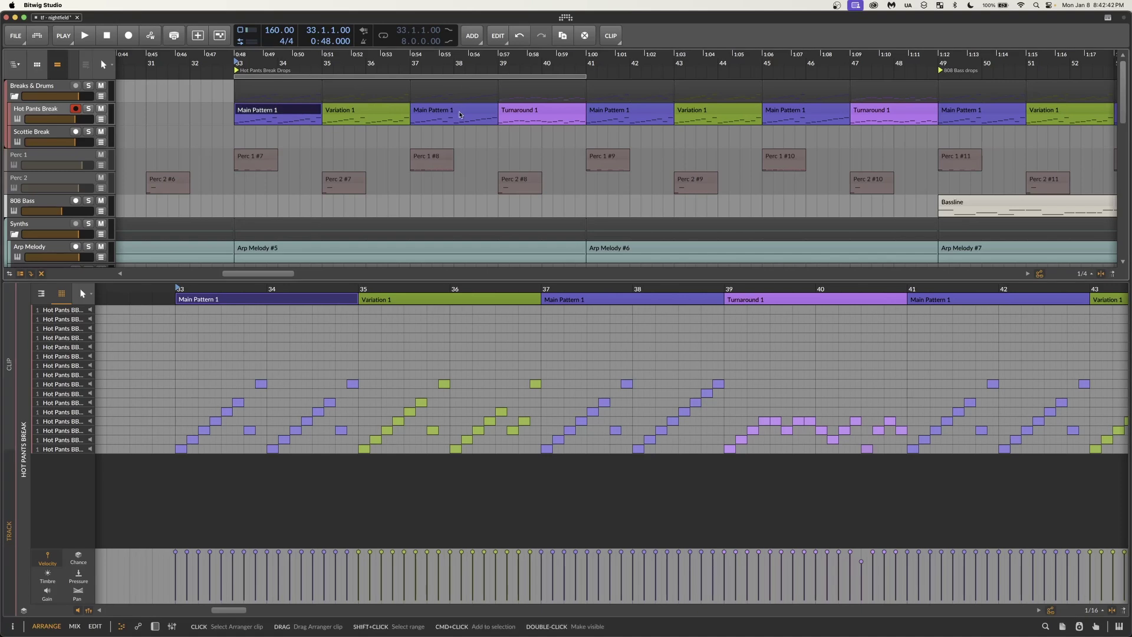
- Compare the Variation 1 and Turnaround 1 clips, and play the Hot Pants Break soloed from Main Pattern 1 at bar 33
click(385, 113)
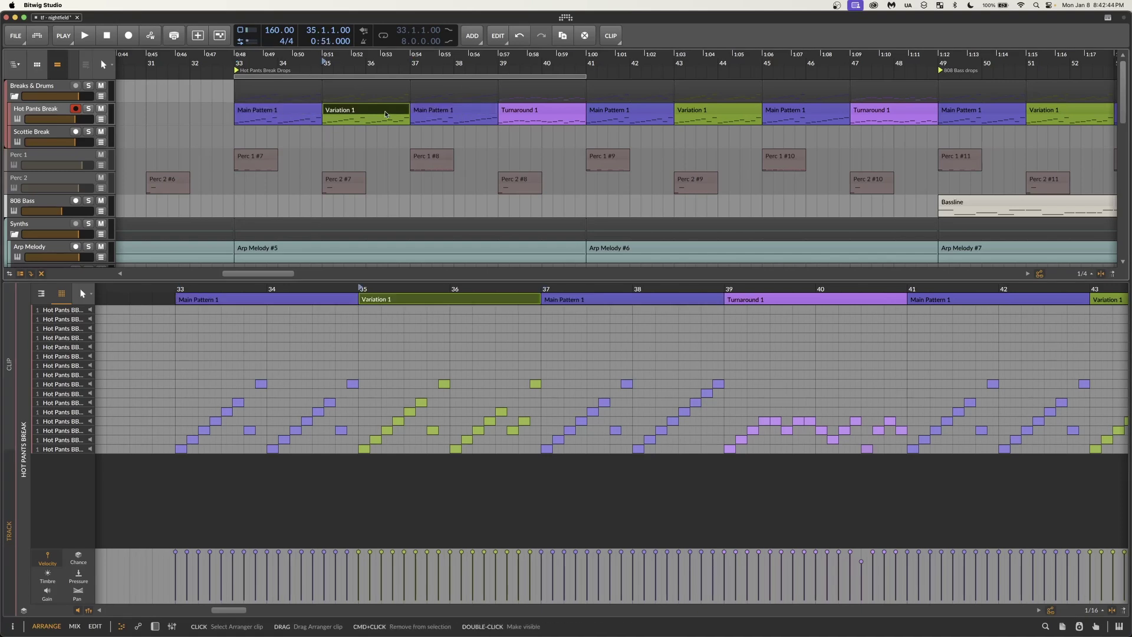
click(542, 114)
click(278, 113)
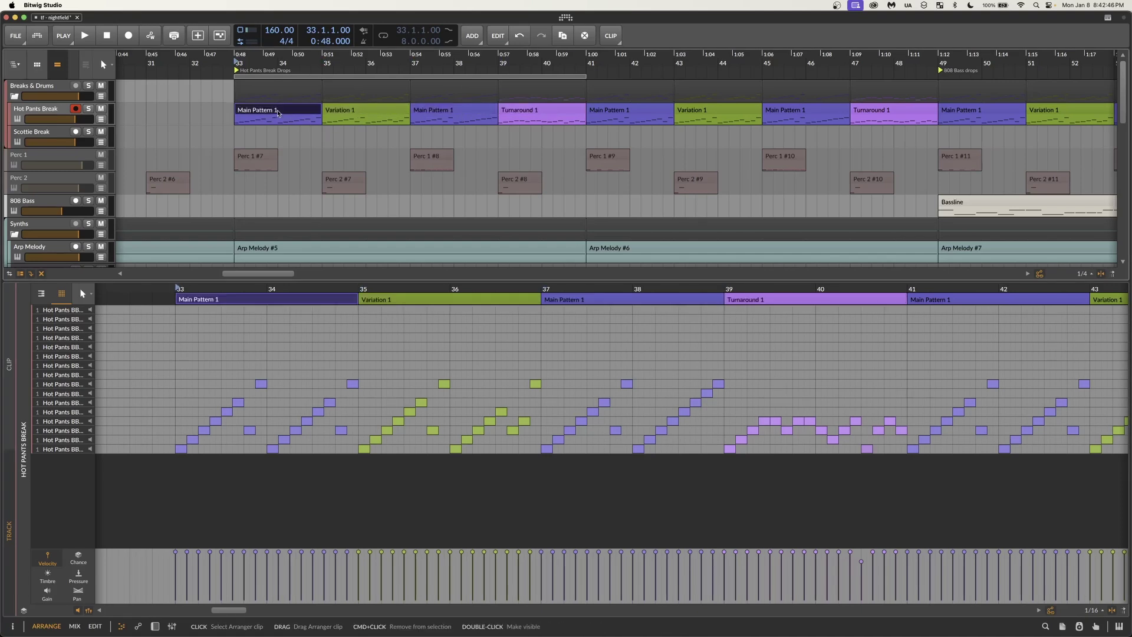
key(space)
click(88, 109)
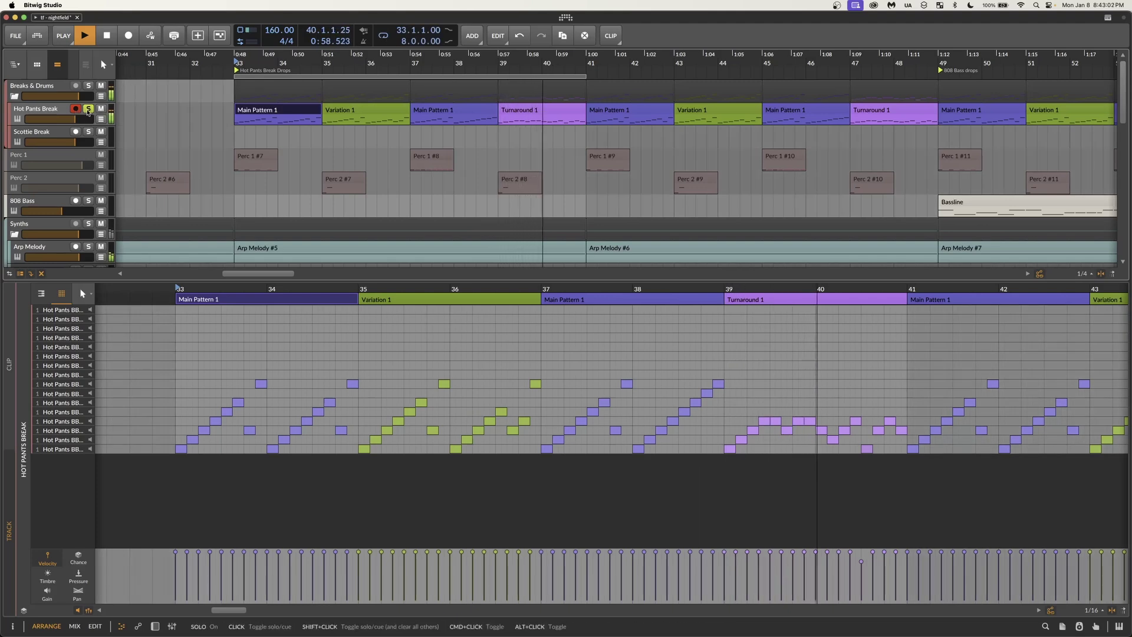
key(space)
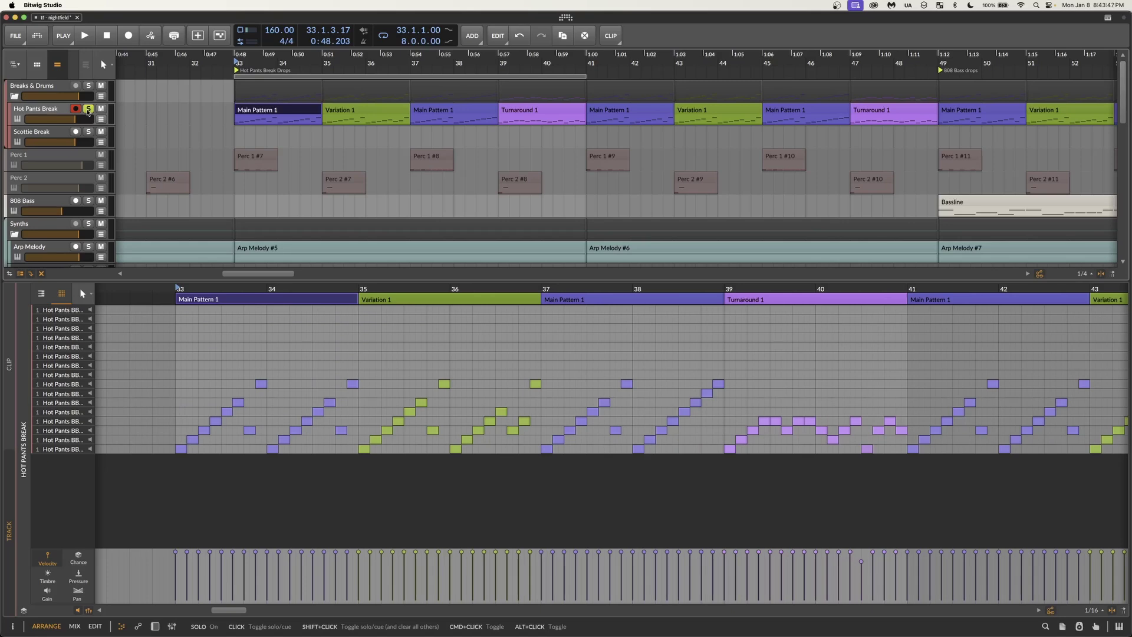
- Unfold the Hot Pants Break drum chains in the mixer to examine their sends, and return to the arrangement
key(alt+2)
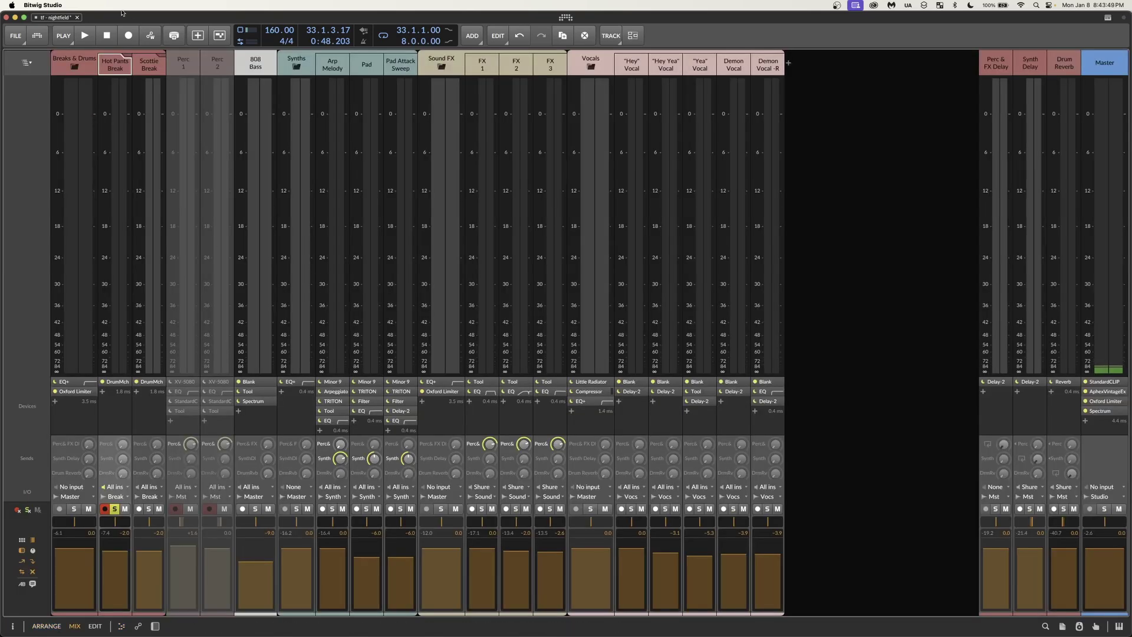
click(115, 283)
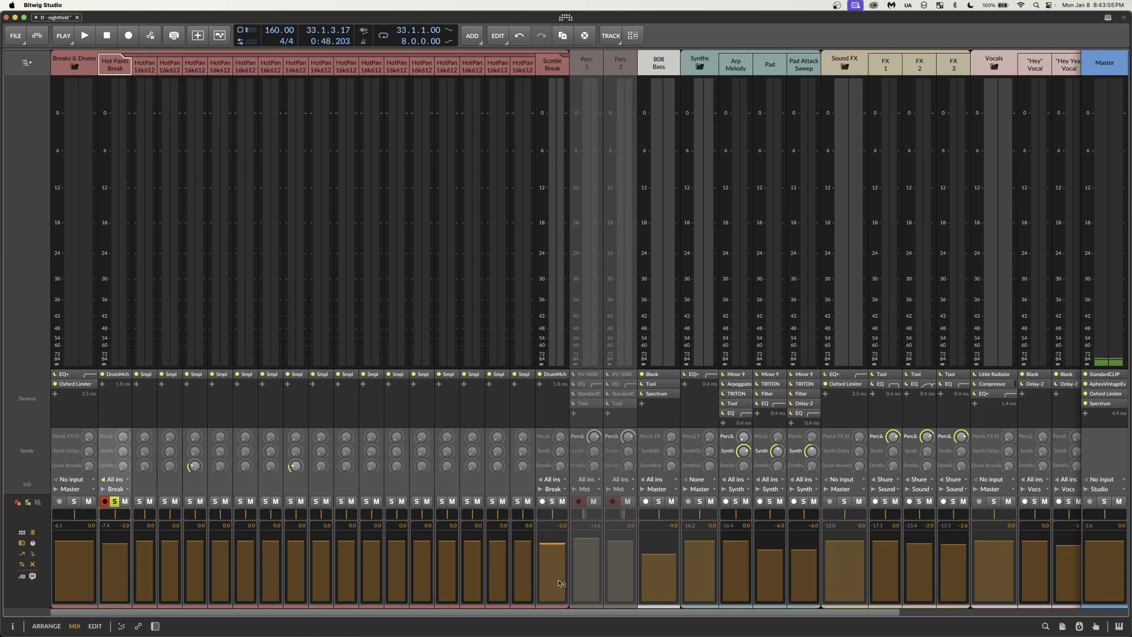
drag(625, 613, 678, 616)
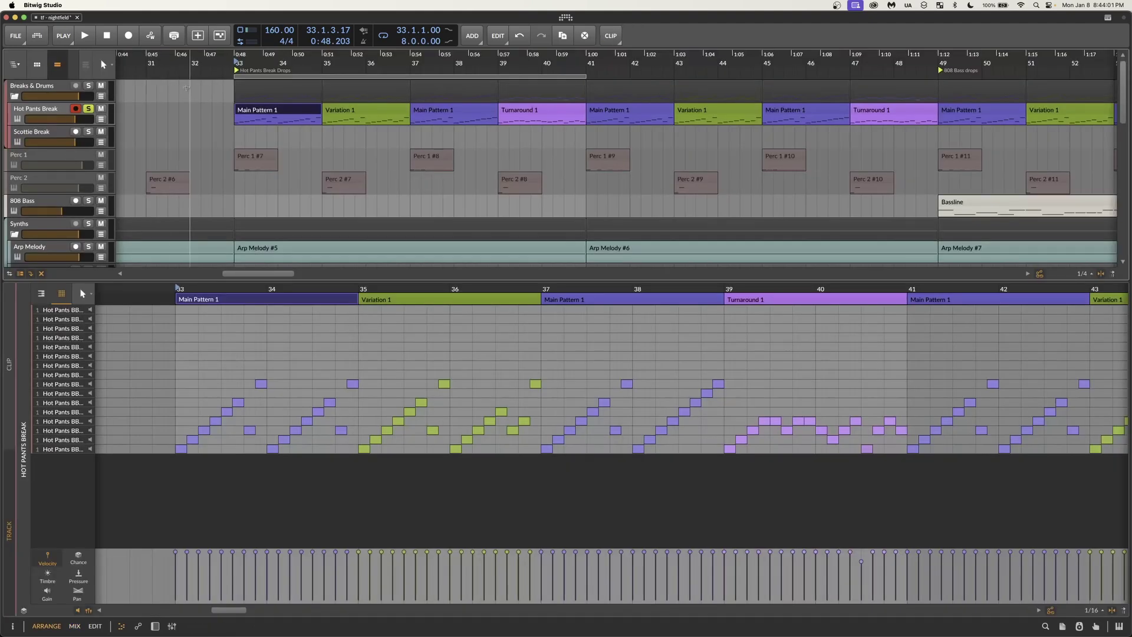
key(alt+1)
- Open the grey Main Pattern 1 fill clip at bar 63 in the clip editor and play it with the Hot Pants Break soloed
scroll(322, 156, down, 3)
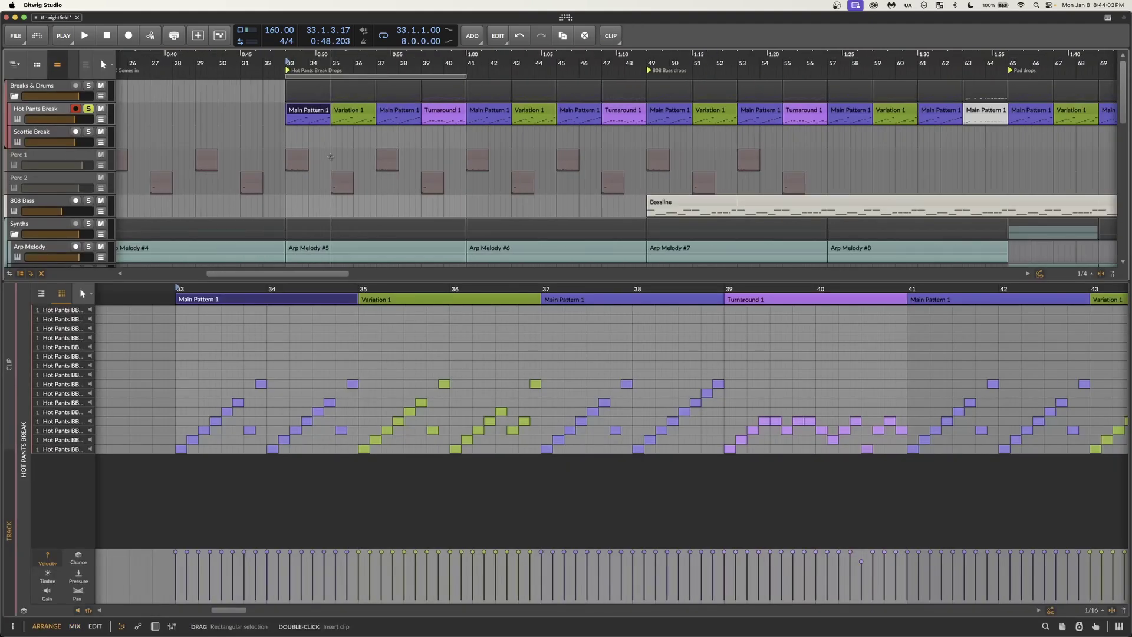
key(z)
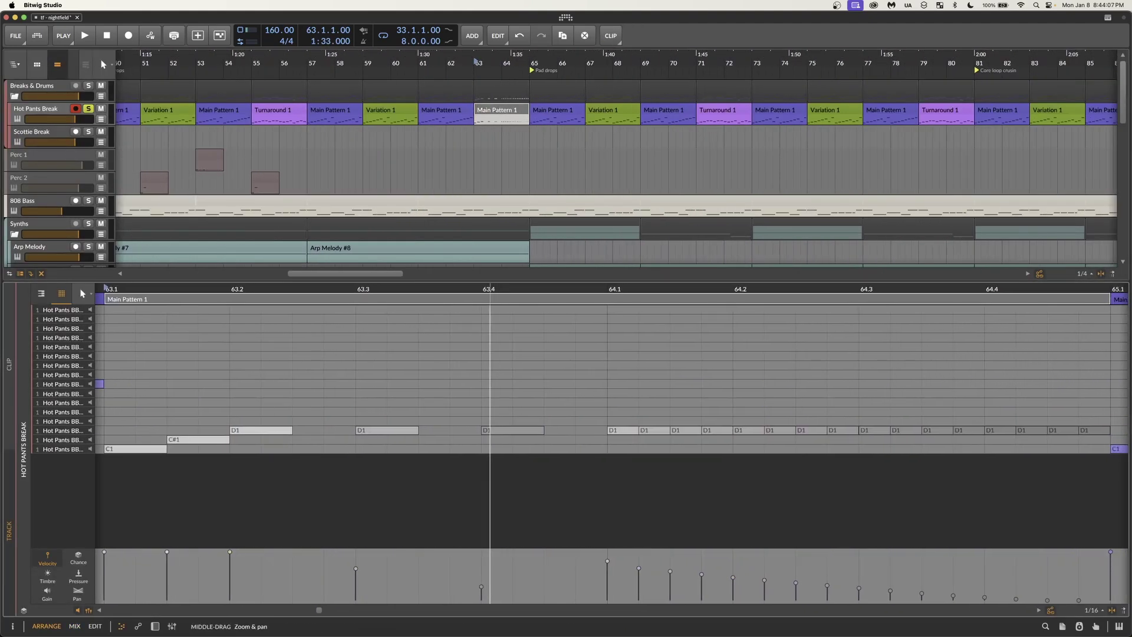
click(9, 364)
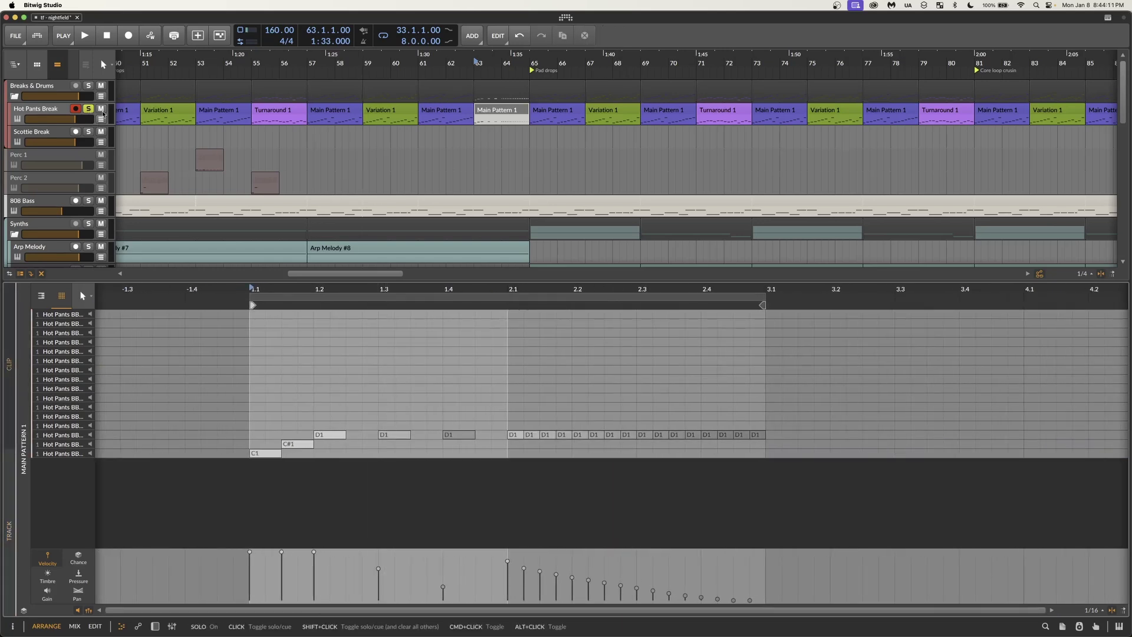
key(space)
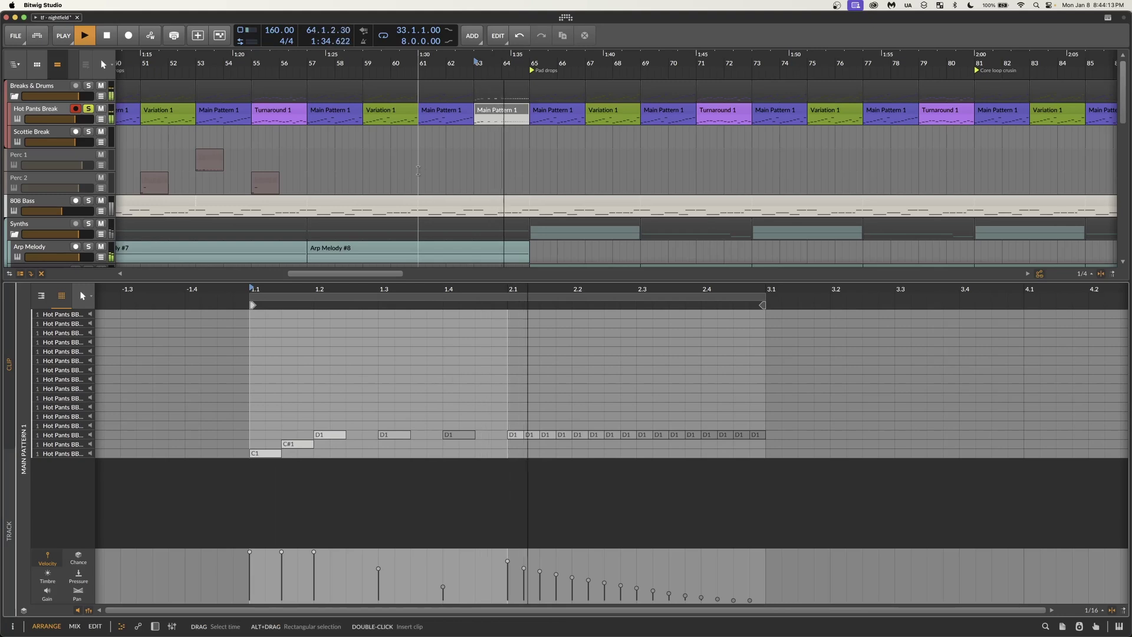
key(space)
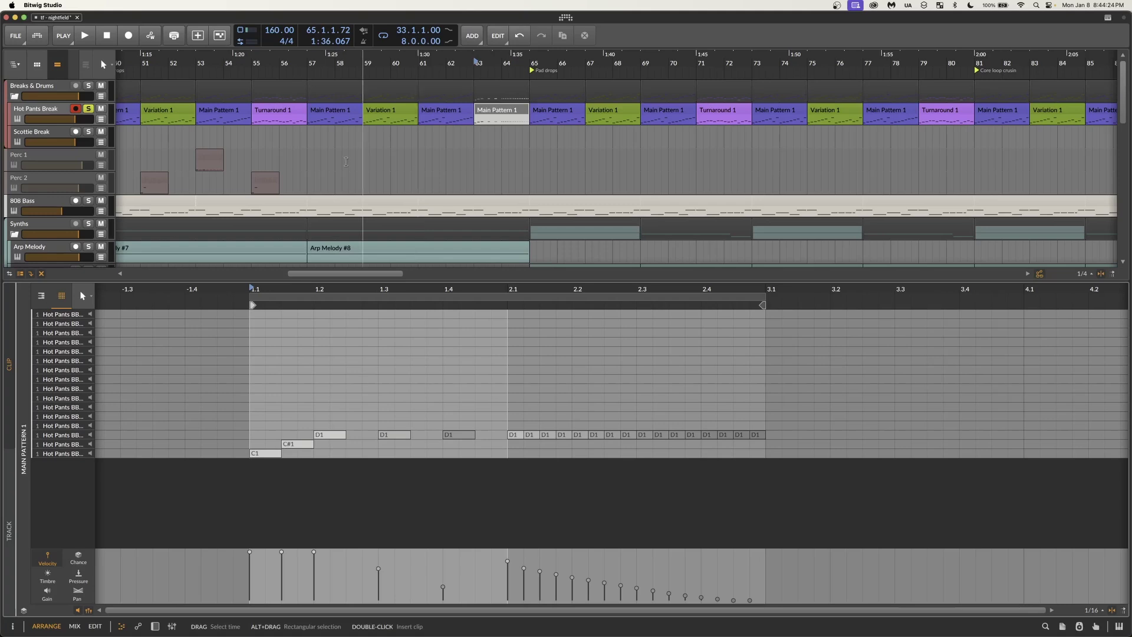
- Unsolo the Hot Pants Break track and play the bar 63 fill with the full mix
click(89, 110)
key(space)
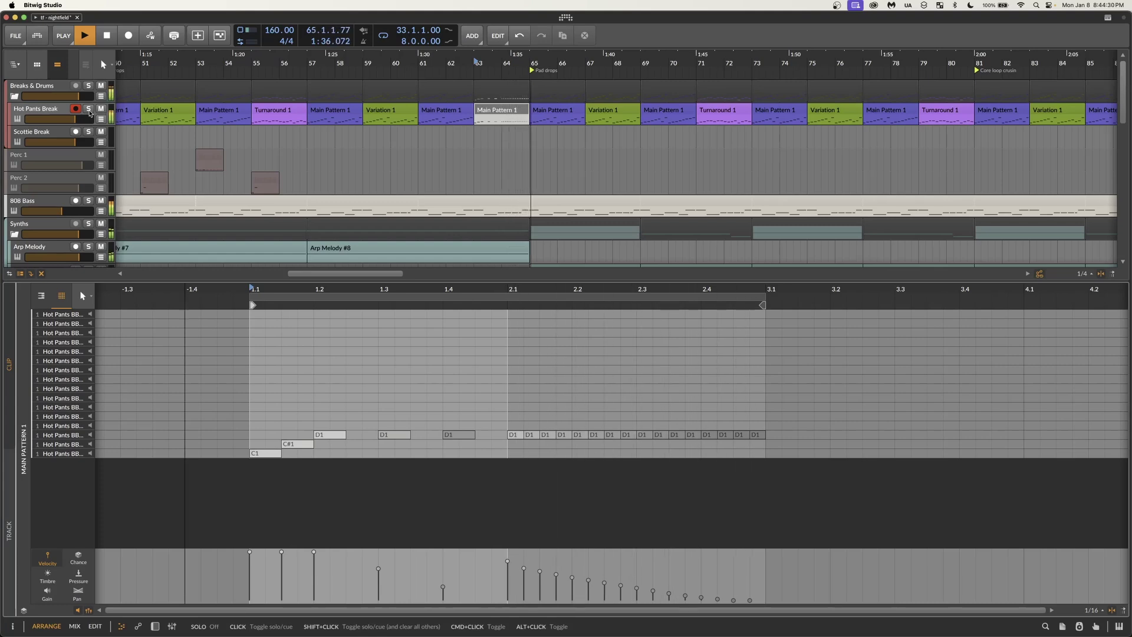
key(space)
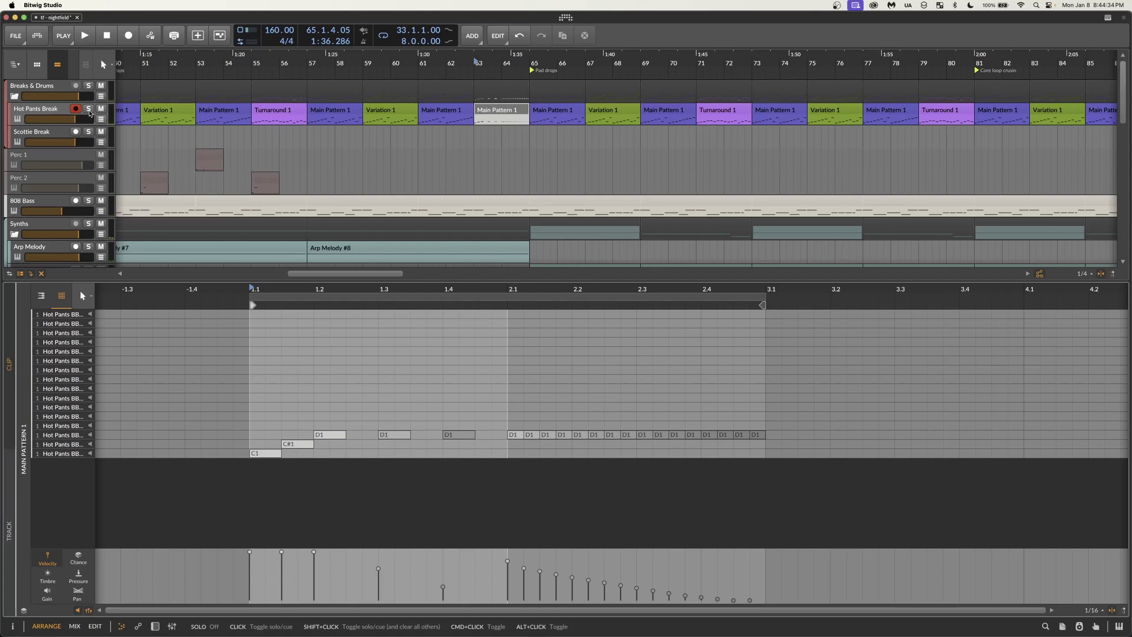
- Select the repeated D1 notes from 2.1 to the clip end, and switch to the Pen tool and back to the Pointer
drag(515, 413, 761, 434)
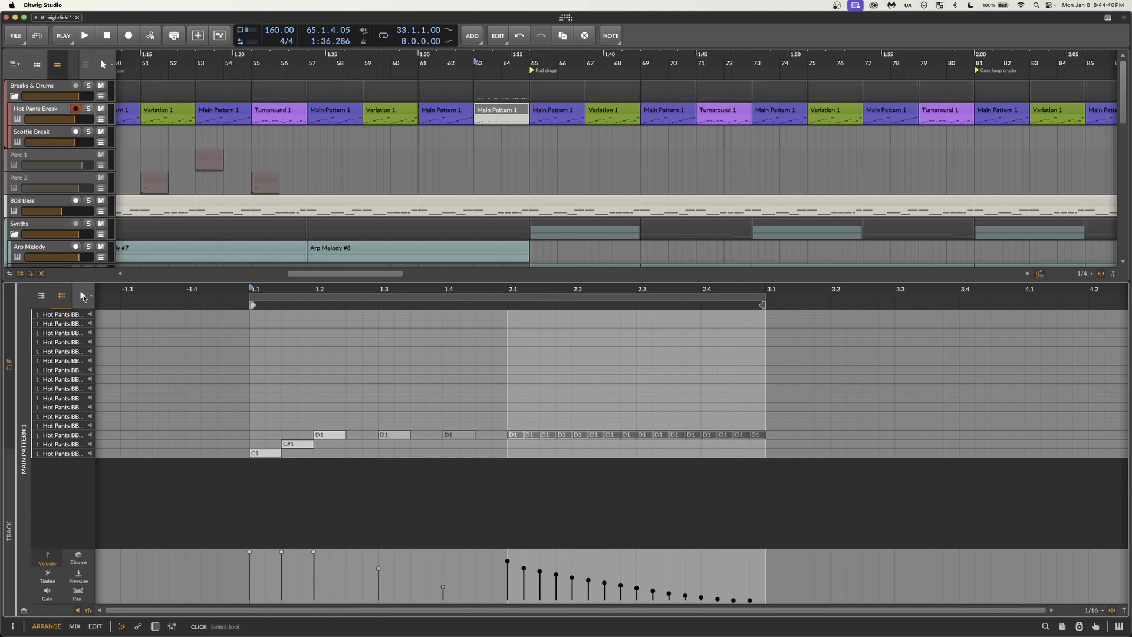
click(83, 298)
click(50, 342)
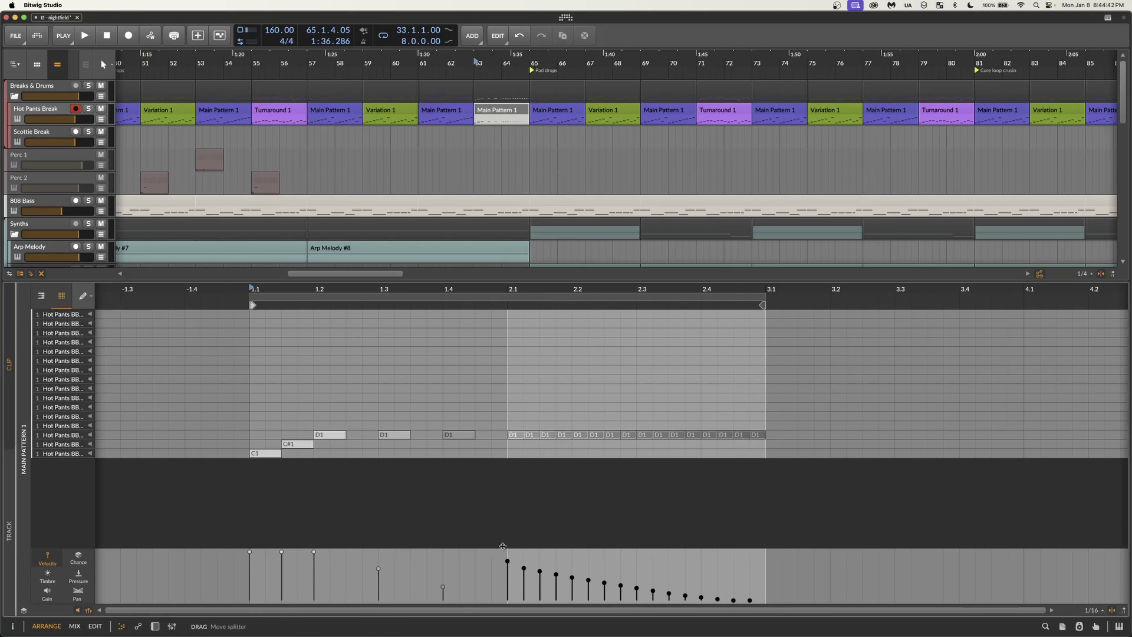
click(83, 297)
click(53, 314)
- Open the Scottie Break drum machine, solo the track and audition its first two slices
scroll(391, 159, down, 5)
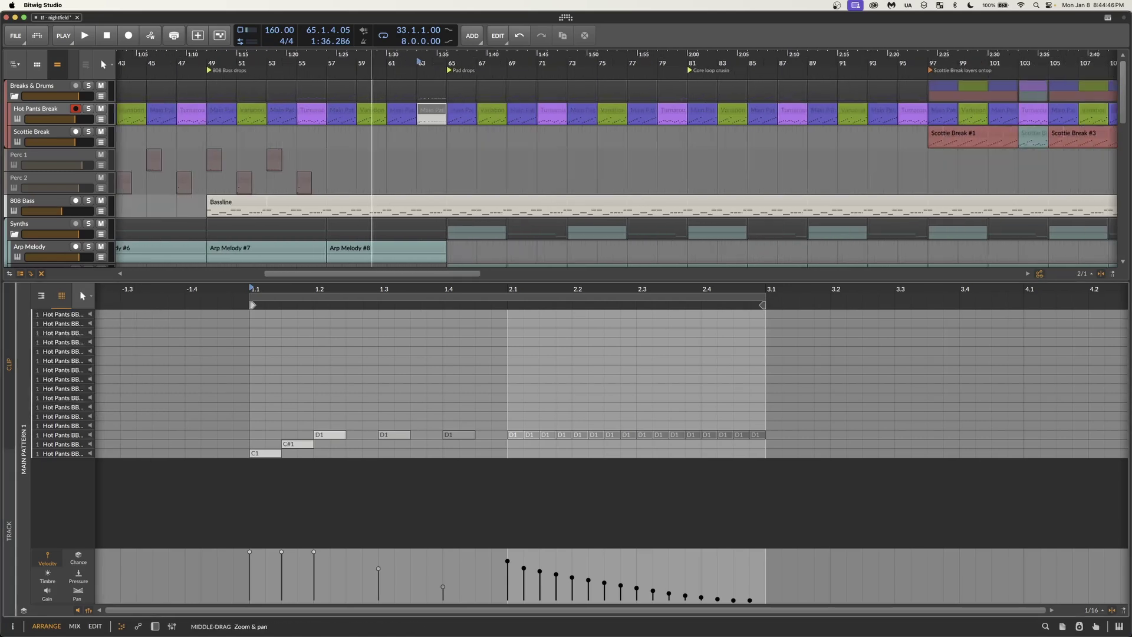
scroll(348, 122, down, 3)
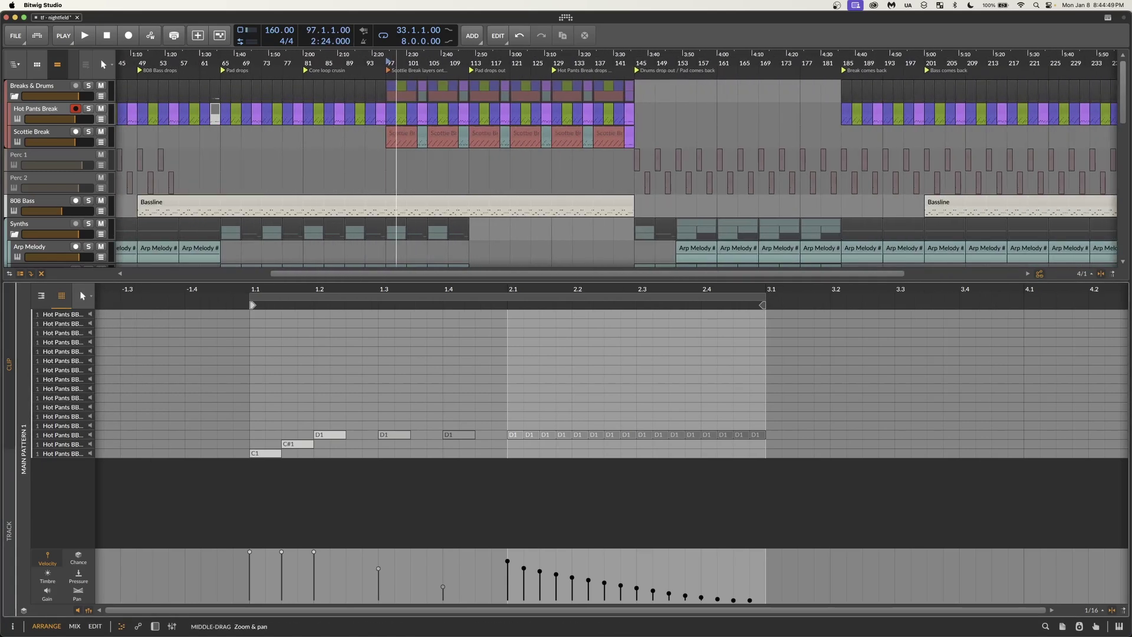
double_click(41, 132)
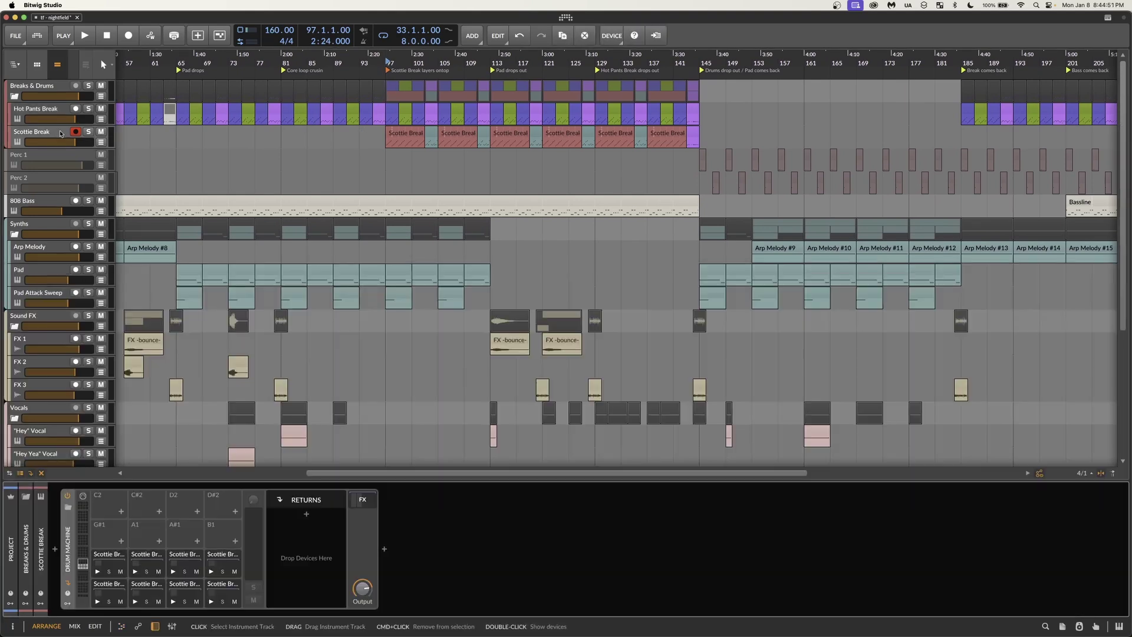
click(112, 583)
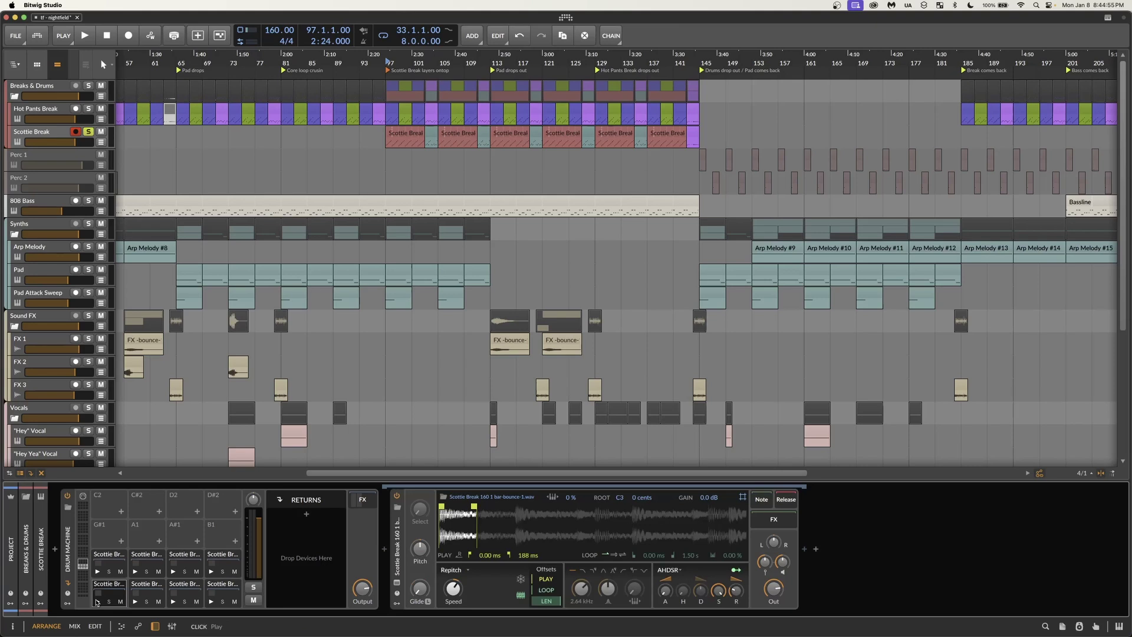
click(96, 602)
click(135, 601)
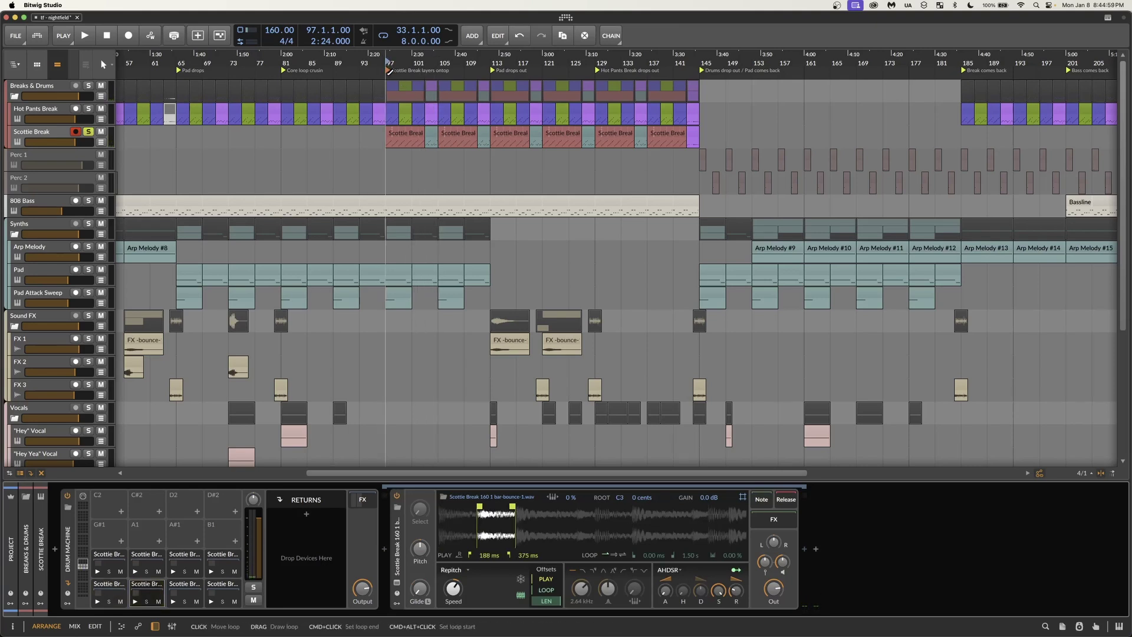
- Set an eight-bar loop from bar 97, and open Scottie Break #1 in the note editor showing the whole track's notes
click(420, 74)
scroll(412, 74, up, 5)
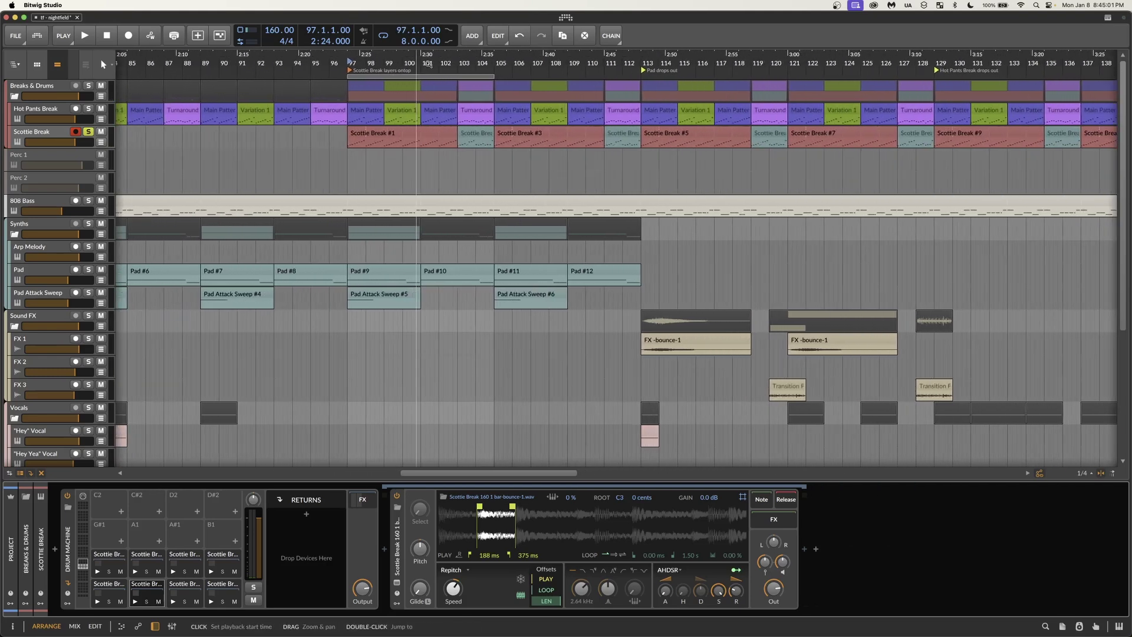
double_click(401, 135)
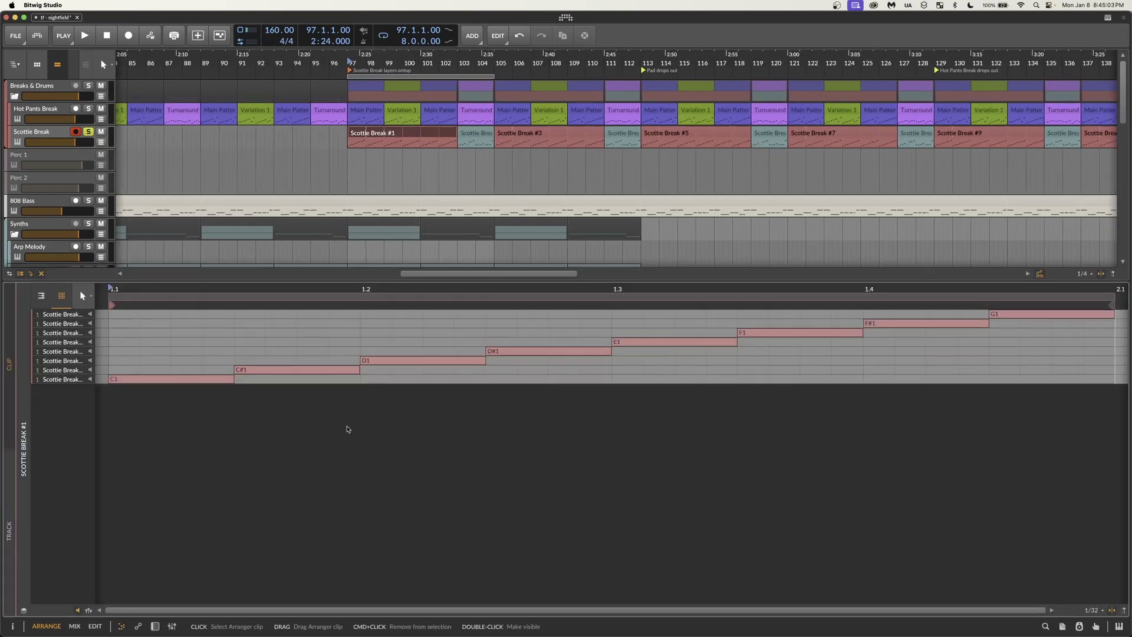
click(8, 530)
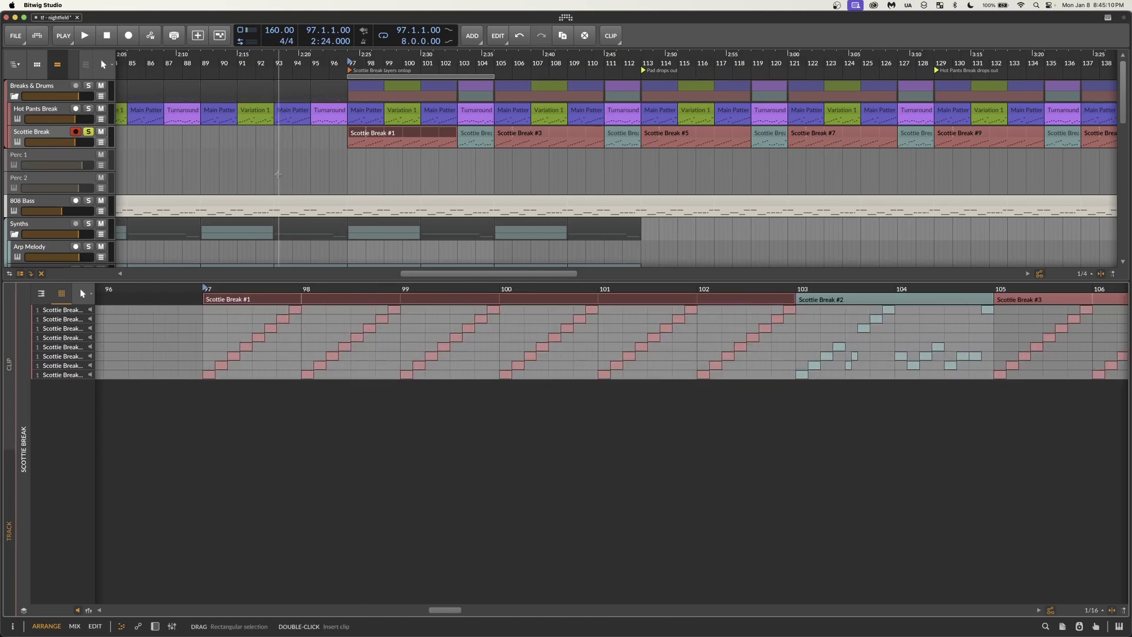
- Play the soloed Scottie Break from bar 97 and from the variation at bar 103
key(space)
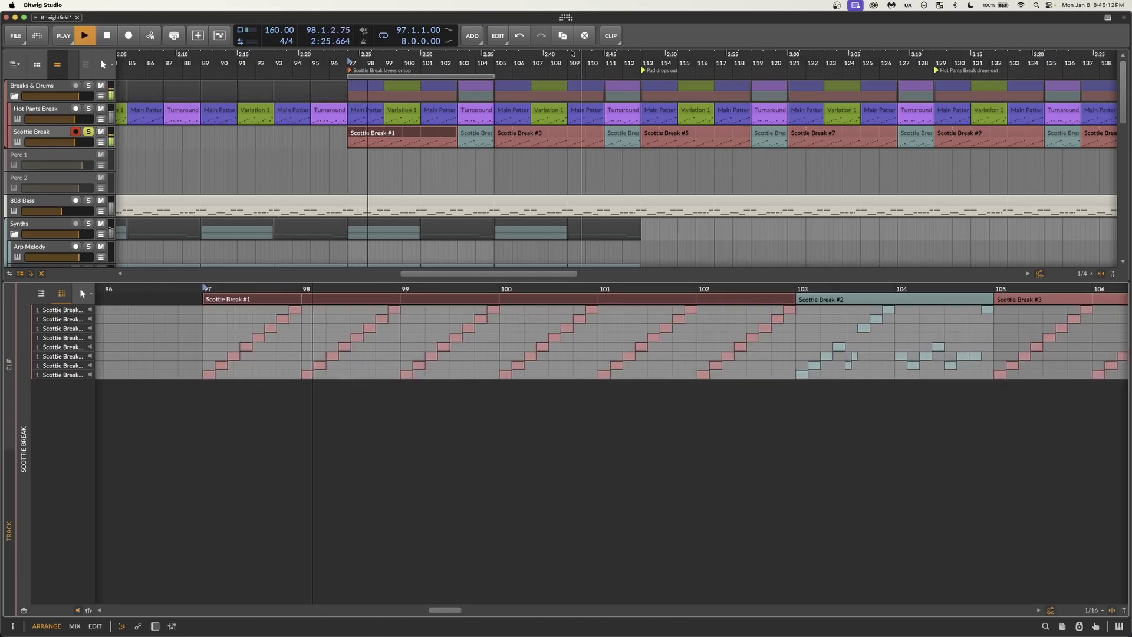
click(464, 59)
key(space)
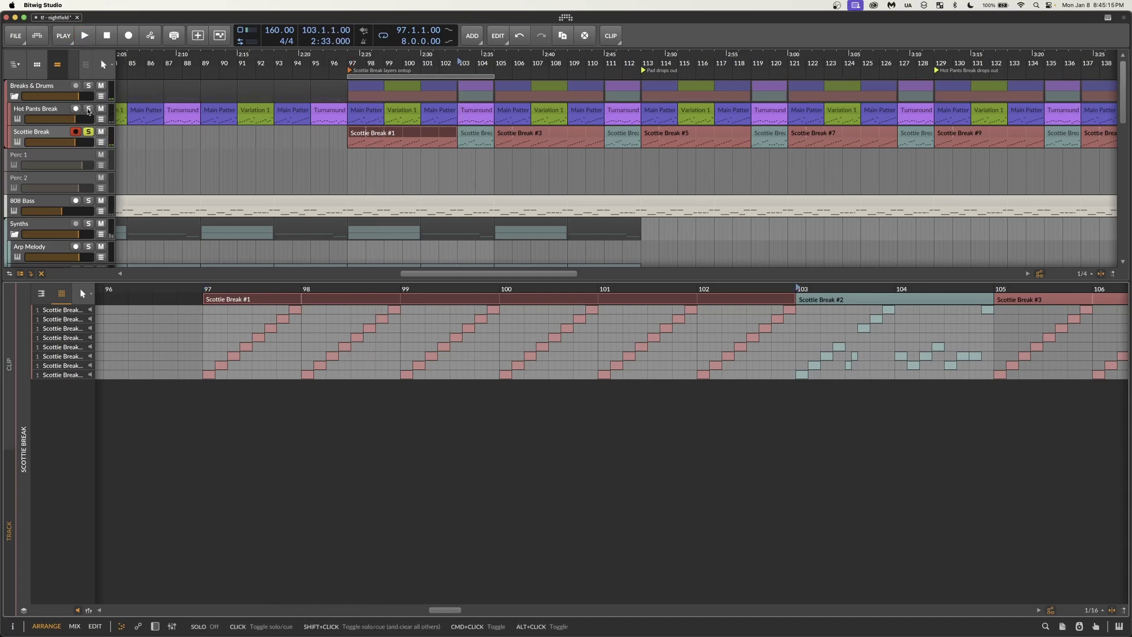
- Solo Hot Pants Break alongside Scottie Break, play both from bar 97, and unsolo them to play the full mix
key(space)
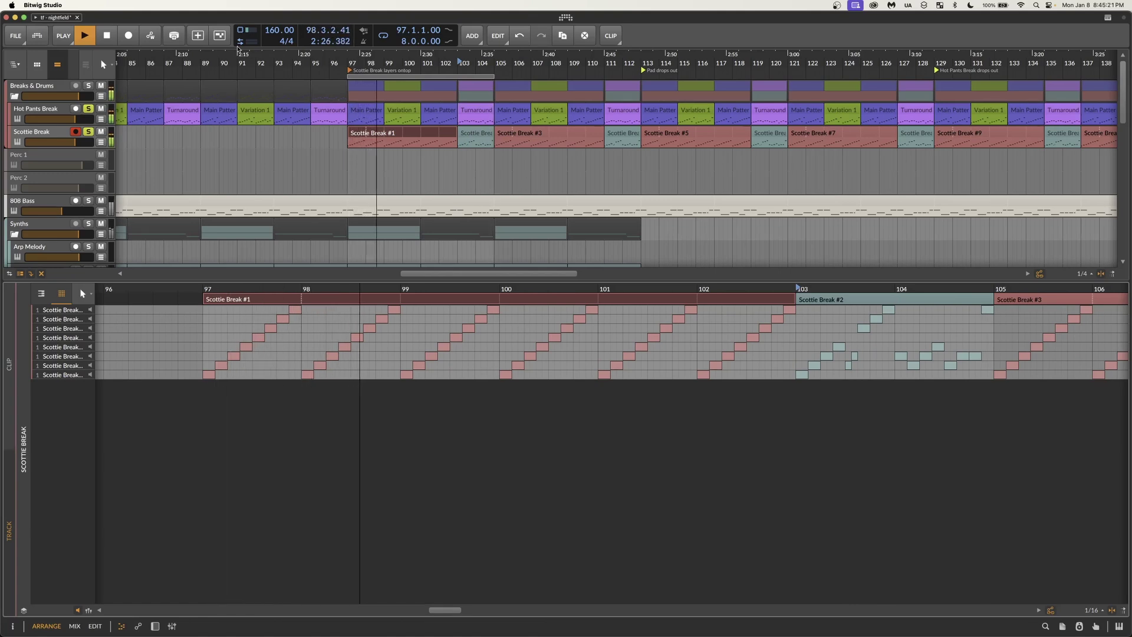
key(space)
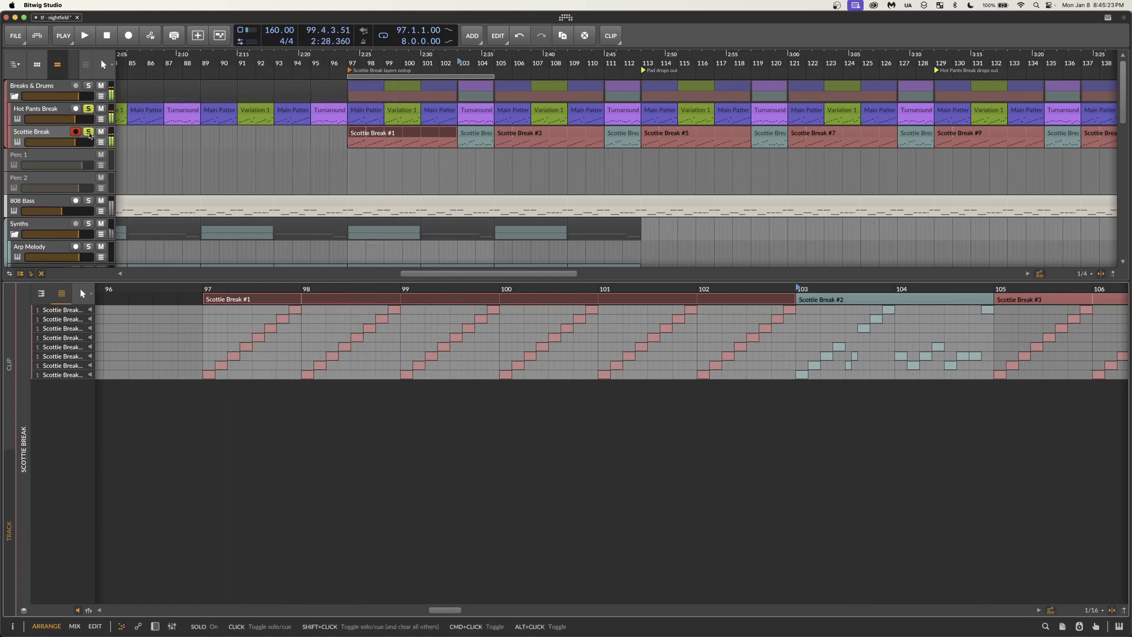
click(88, 132)
click(84, 36)
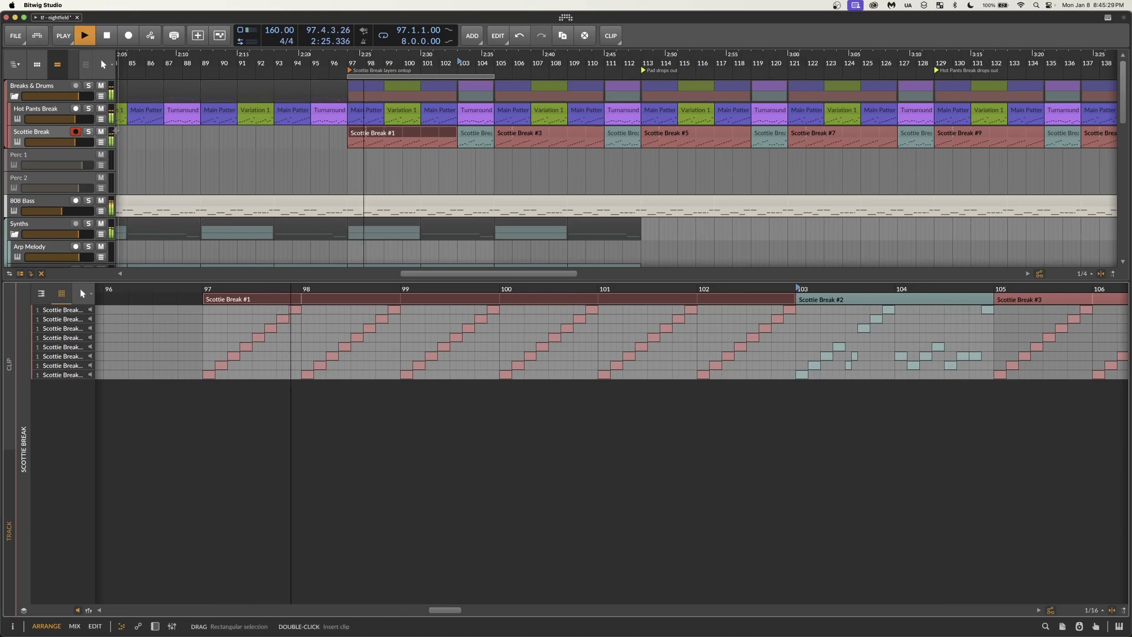
key(space)
- Activate the disabled Perc 1 and Perc 2 tracks
scroll(455, 167, down, 5)
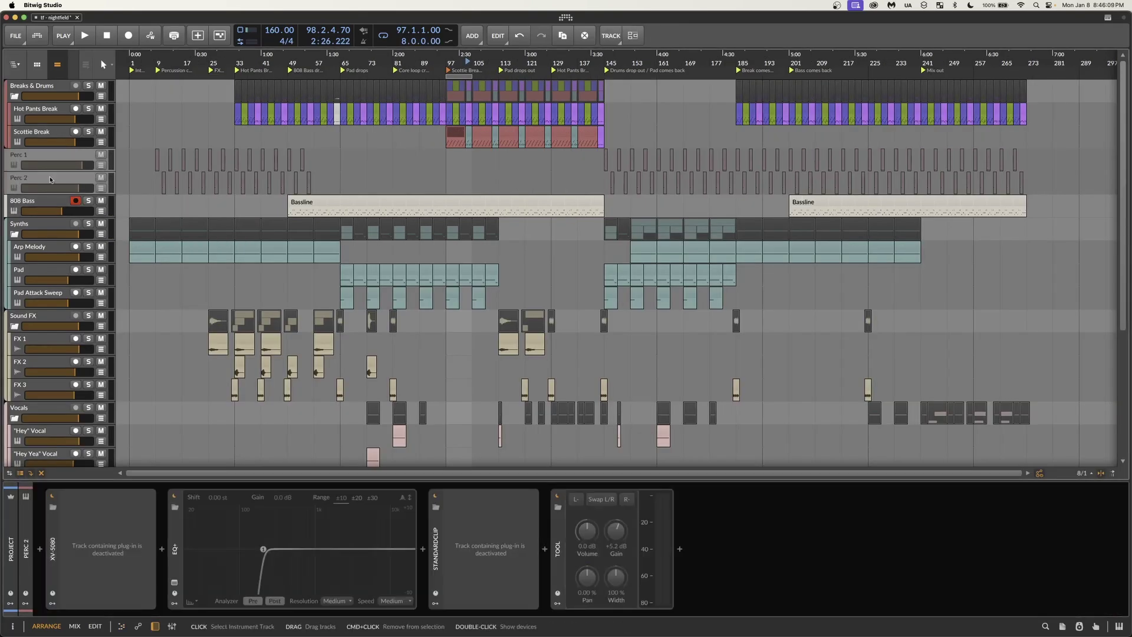
right_click(53, 157)
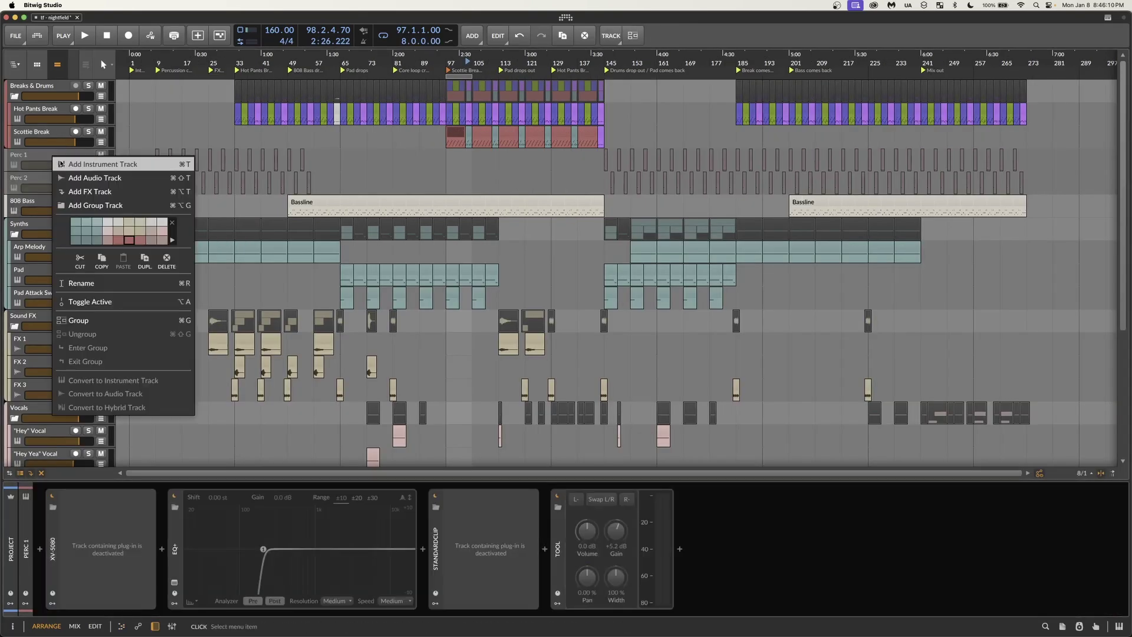
click(83, 301)
- Select the Perc 1 track and set a ten-bar loop from bar 9
scroll(130, 272, up, 3)
scroll(130, 271, up, 3)
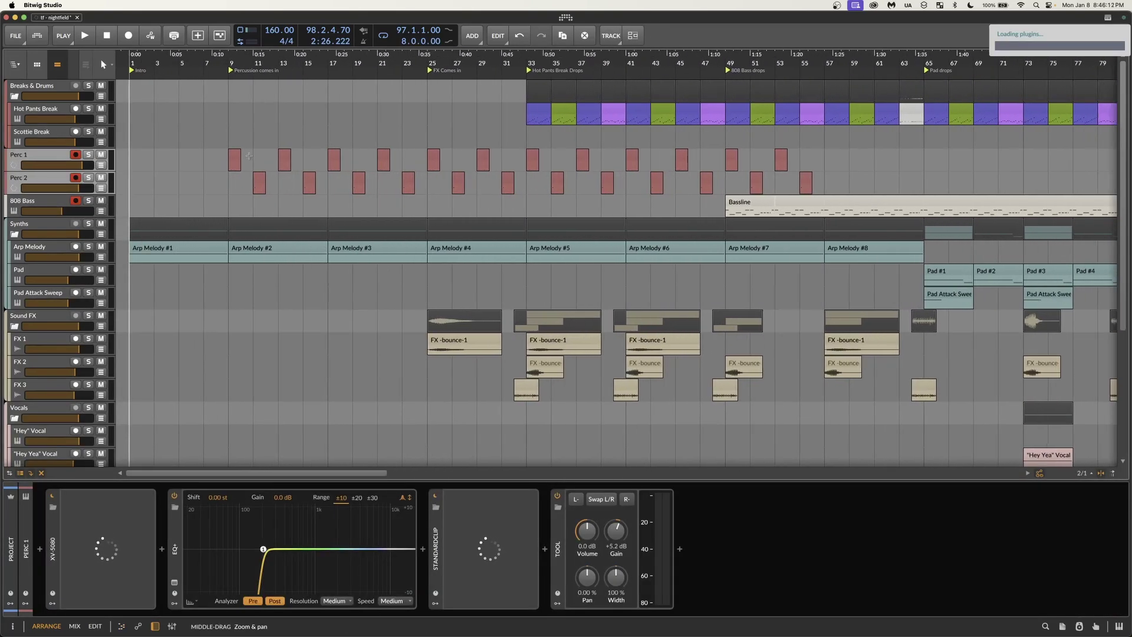
click(228, 159)
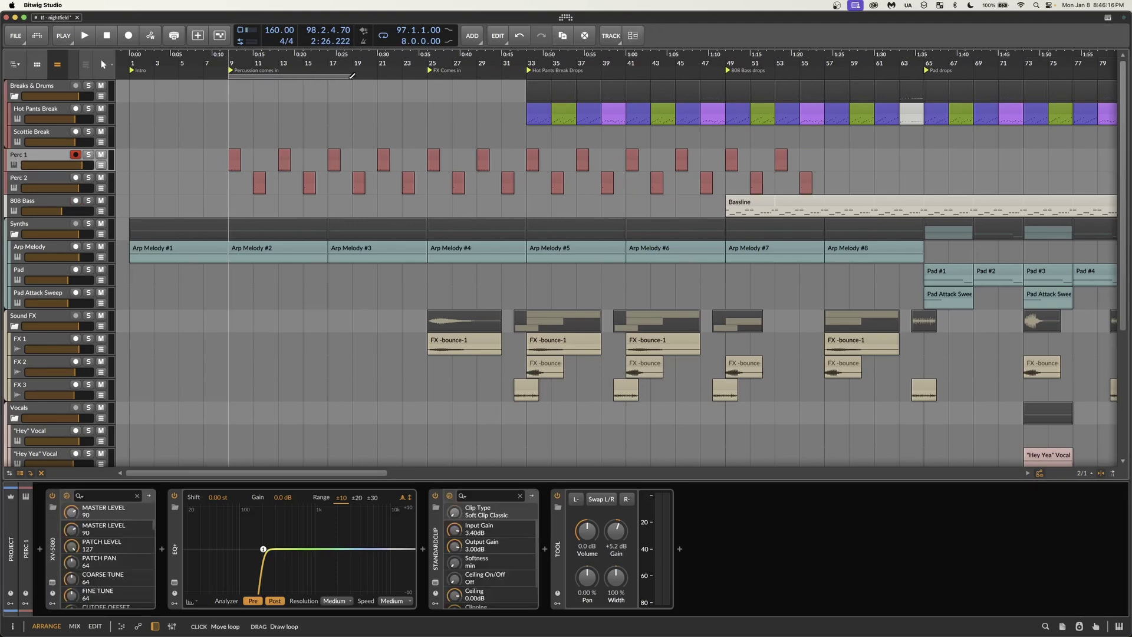
drag(352, 75, 353, 76)
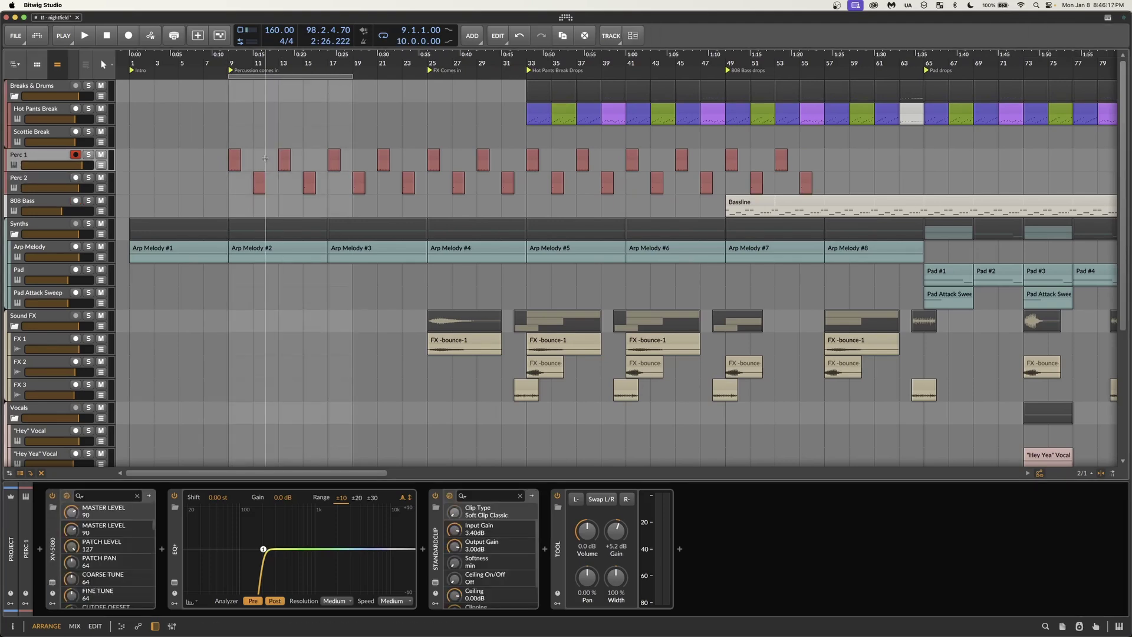
- View the XV-5080 instrument window of Perc 1, close it, and solo the Perc 1 and Perc 2 tracks
click(51, 583)
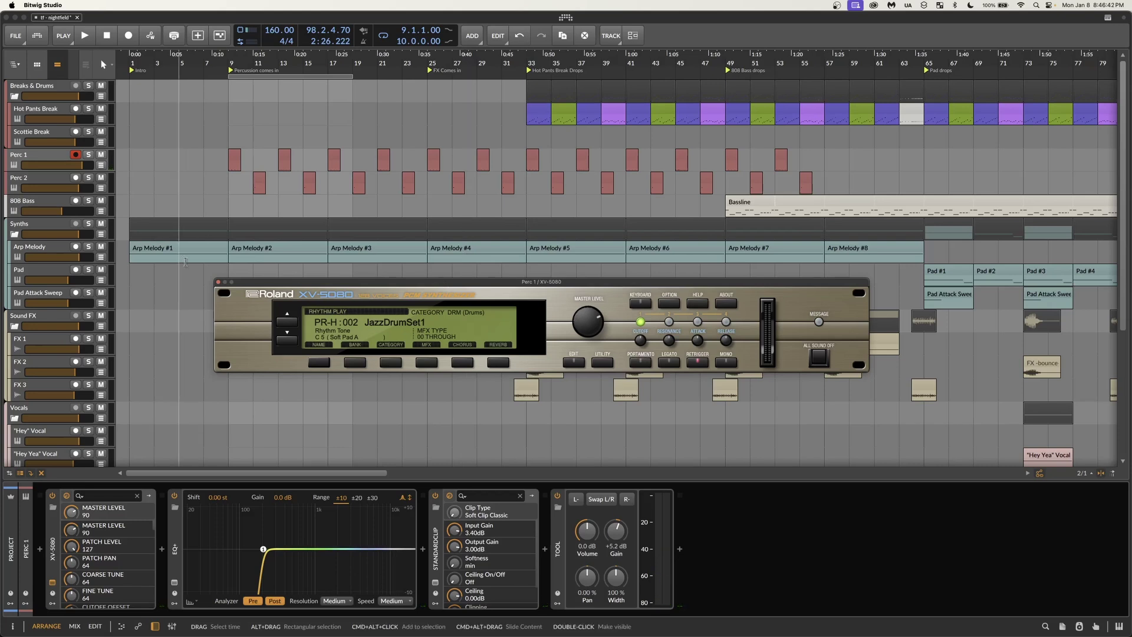
click(217, 282)
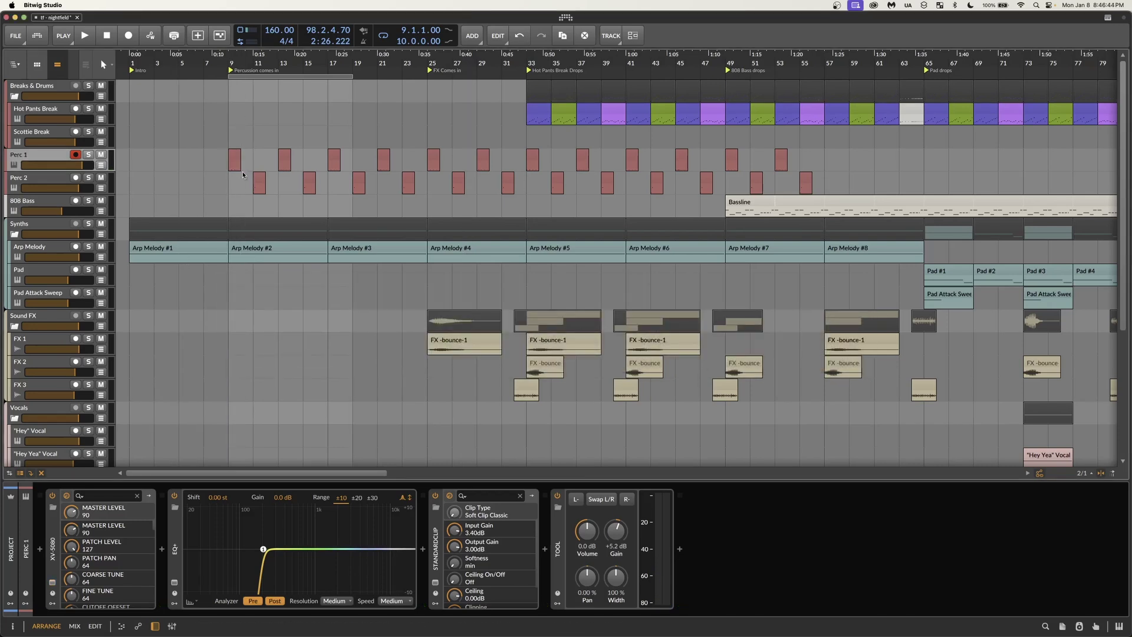
click(88, 155)
click(88, 177)
- Open the Perc 1 #1 clip at bar 9 in the note editor and enlarge the editor
scroll(197, 165, up, 5)
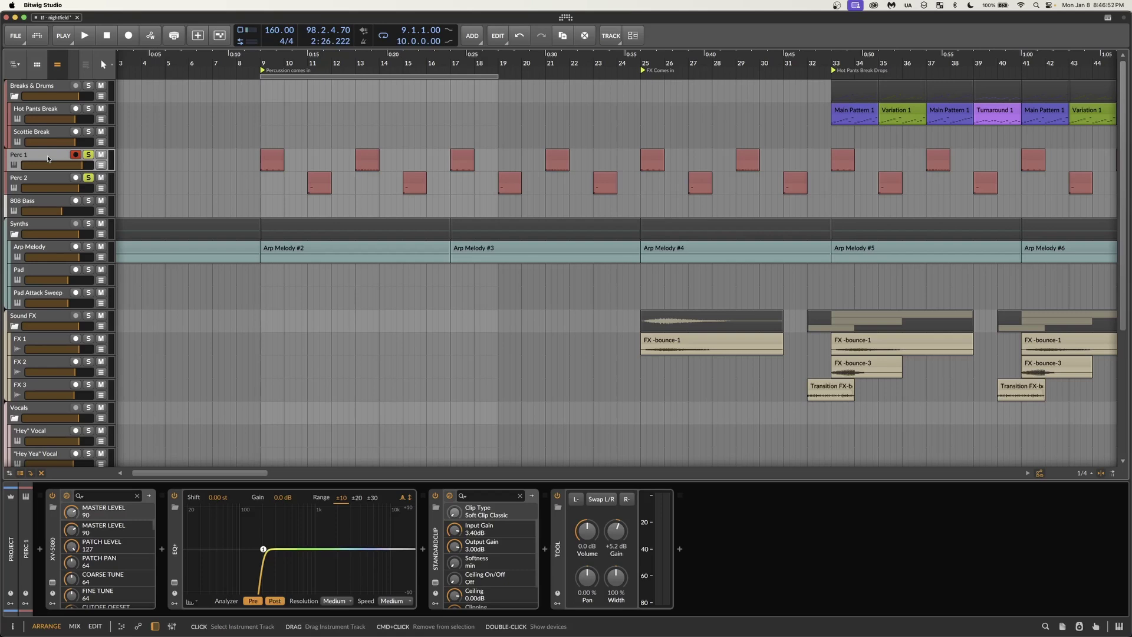
double_click(279, 160)
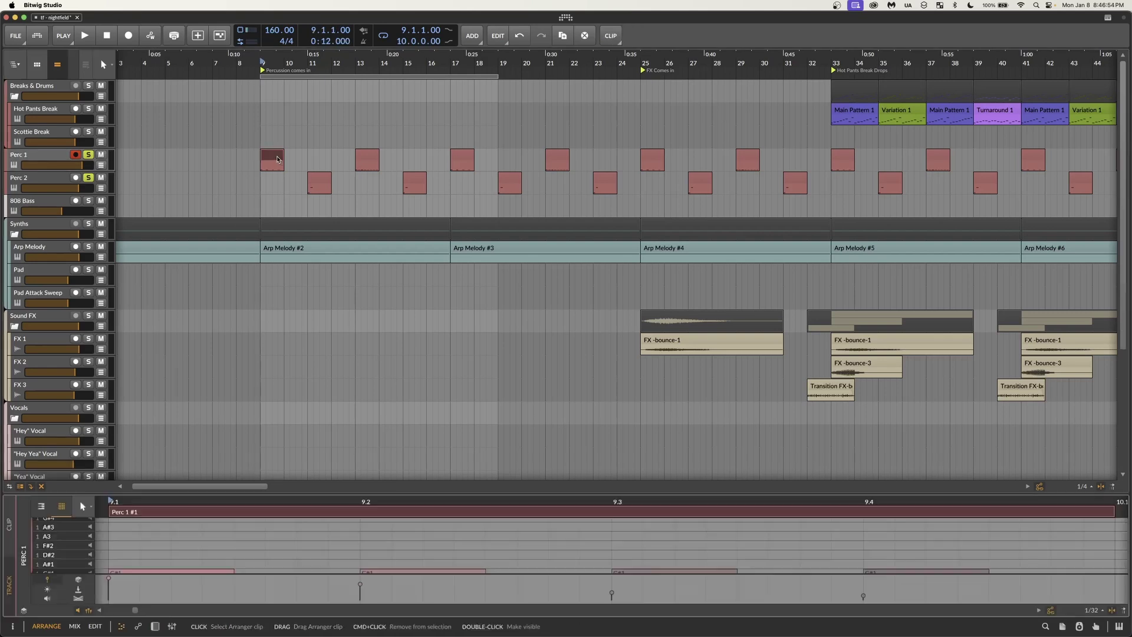
drag(335, 492, 334, 318)
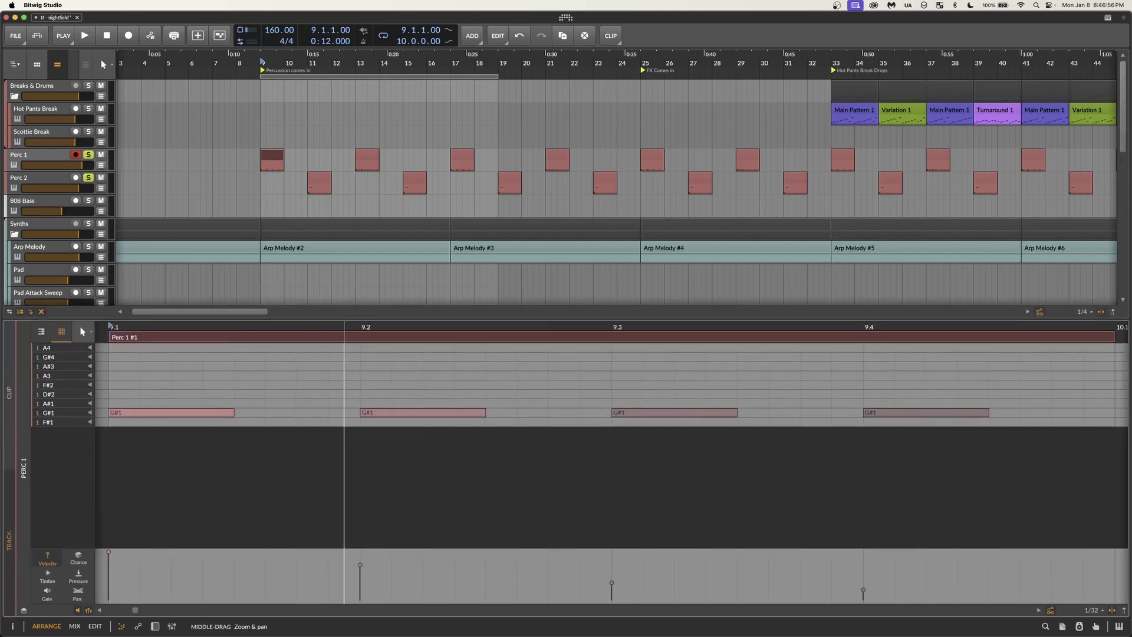
- Play the Perc 1 #1 clip with only Perc 1 soloed and look over its G#1 notes
key(space)
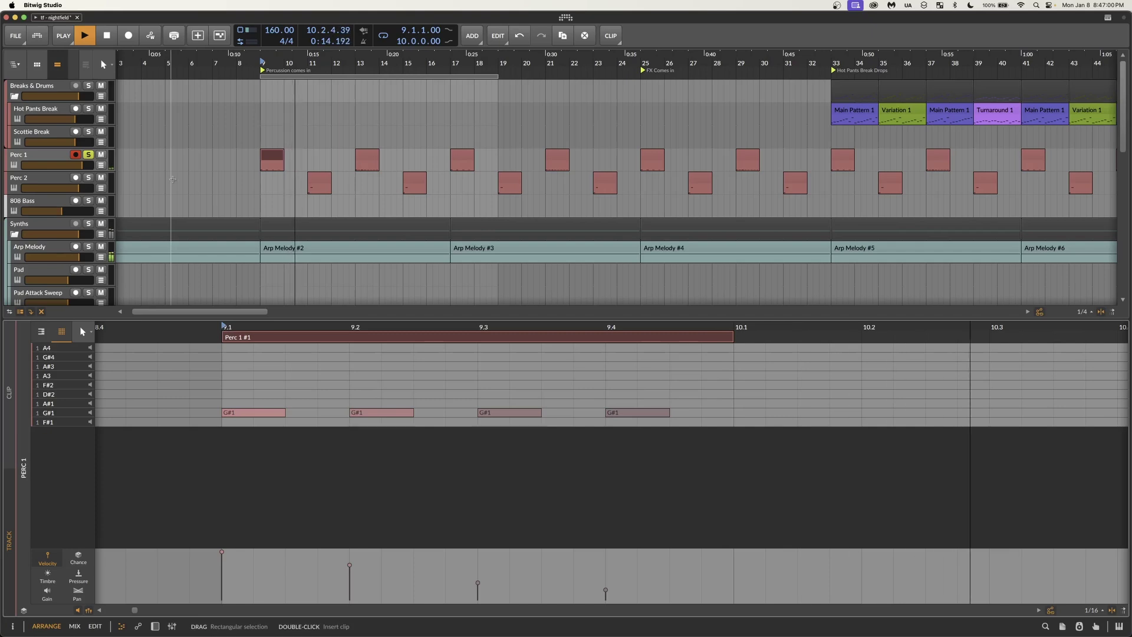
key(space)
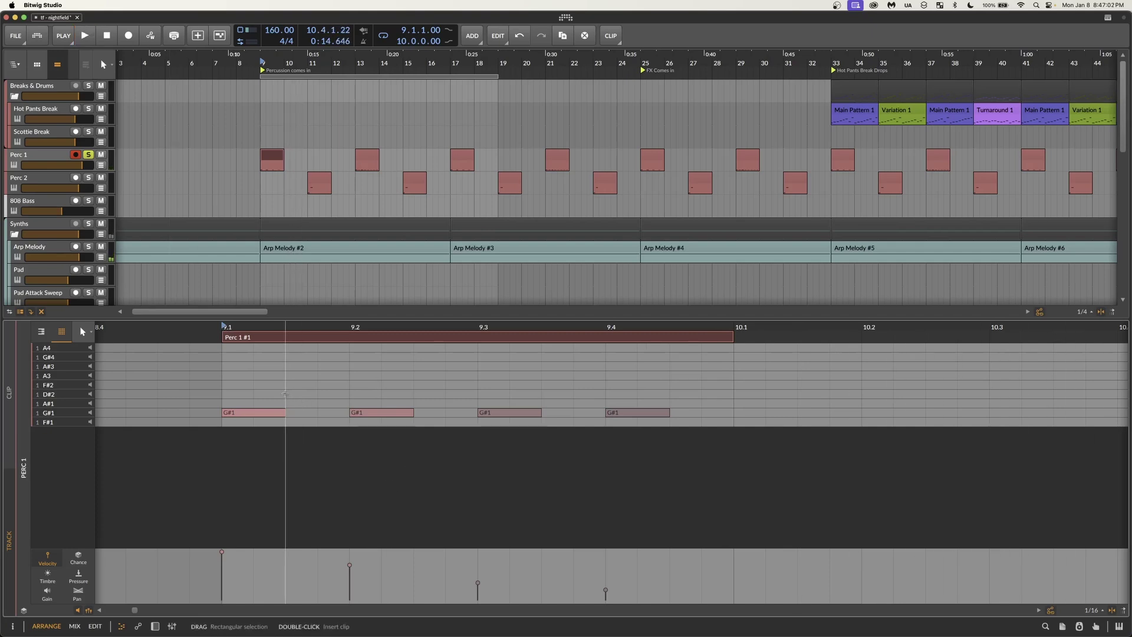
drag(260, 391, 602, 412)
click(530, 407)
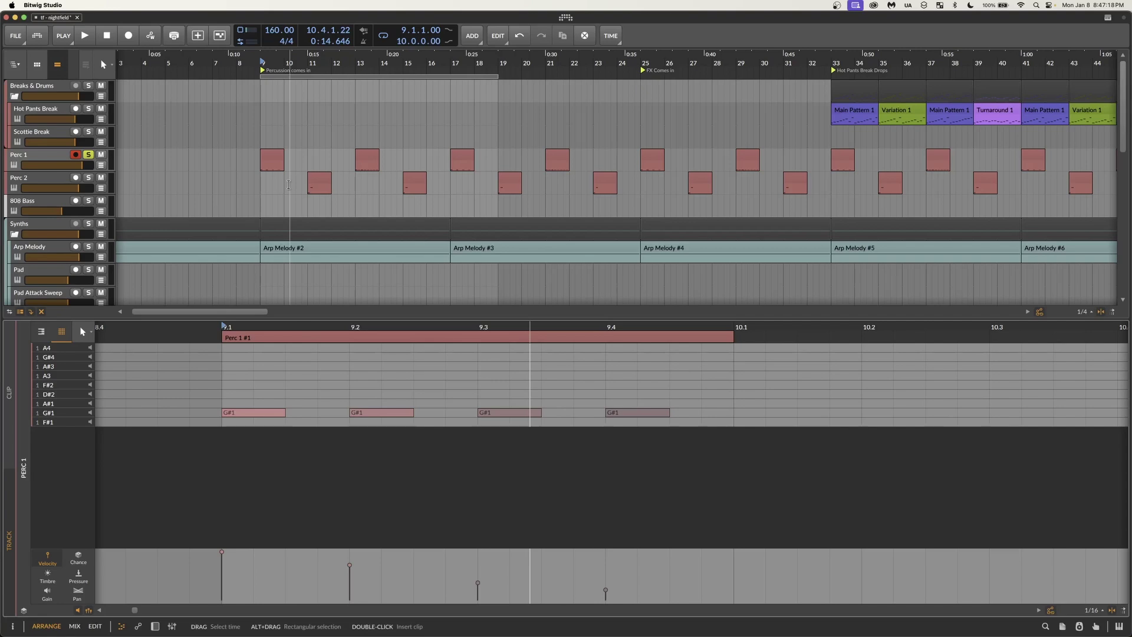
- Check the Perc tracks' delay sends and the effect tracks in the mixer, and return to the arrangement
key(alt+2)
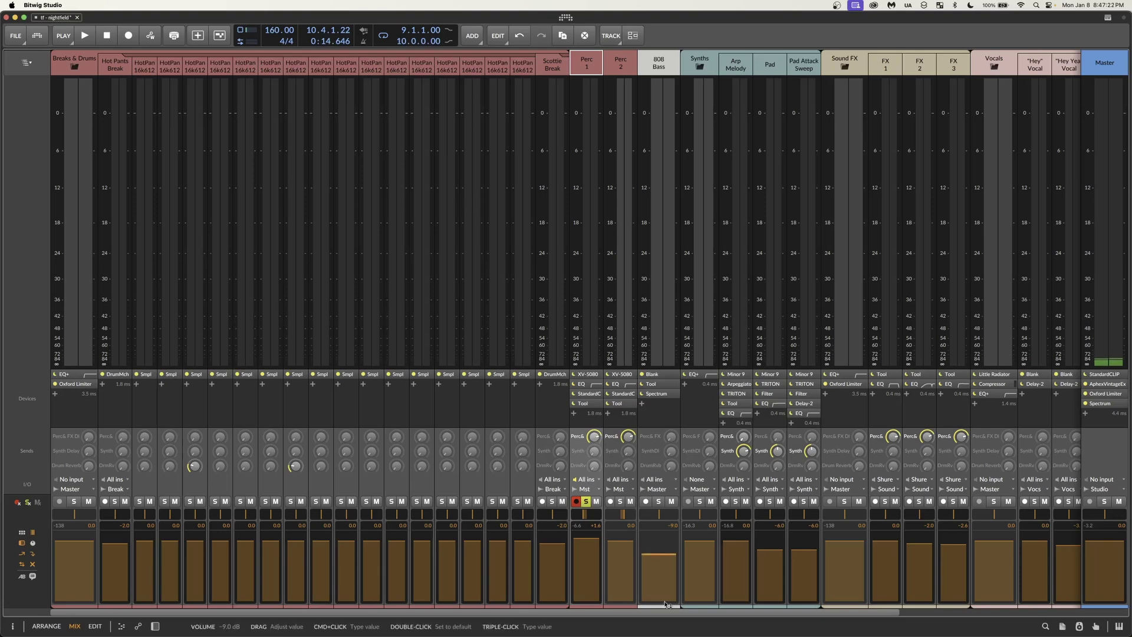
scroll(963, 620, right, 5)
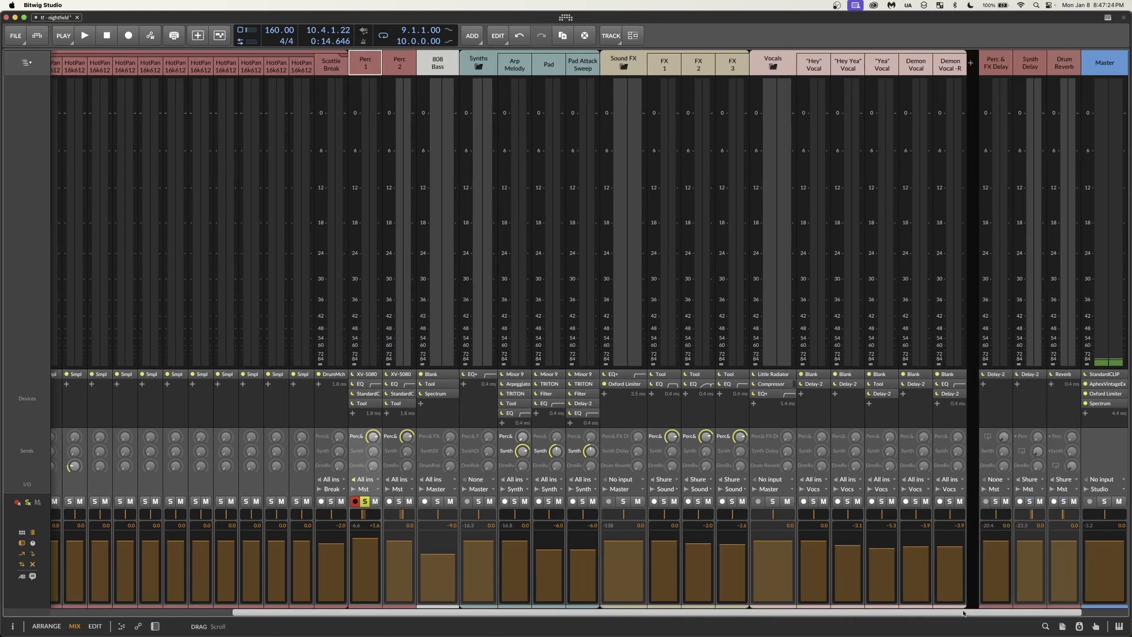
scroll(342, 273, left, 5)
key(alt+1)
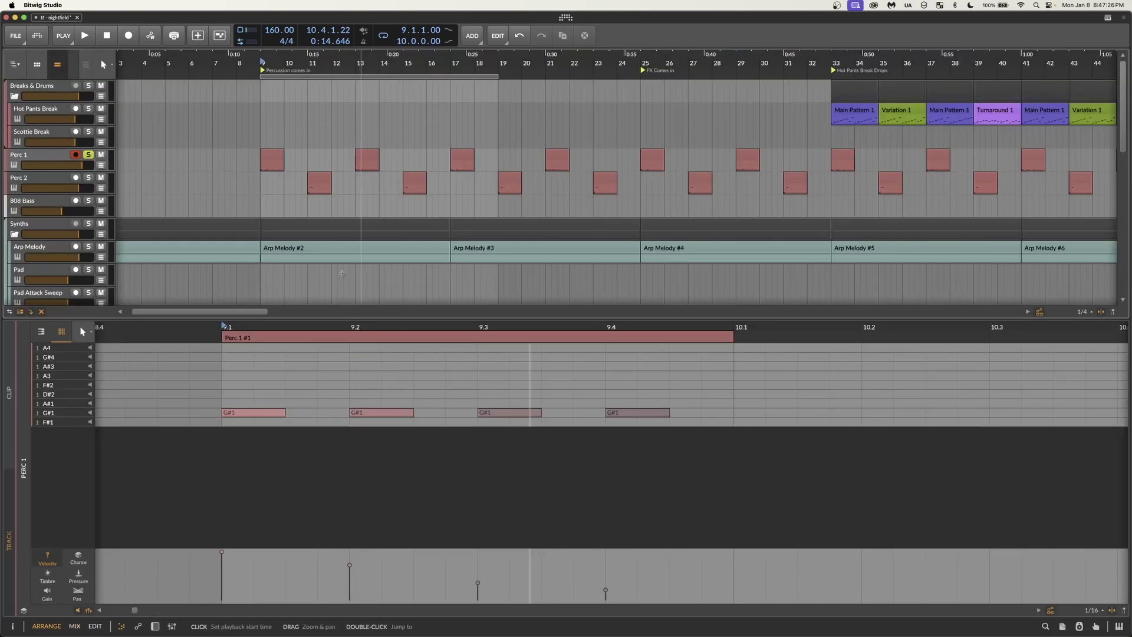
- Show the Perc 1 #2 clip at bar 13 in the note editor and play it
click(367, 159)
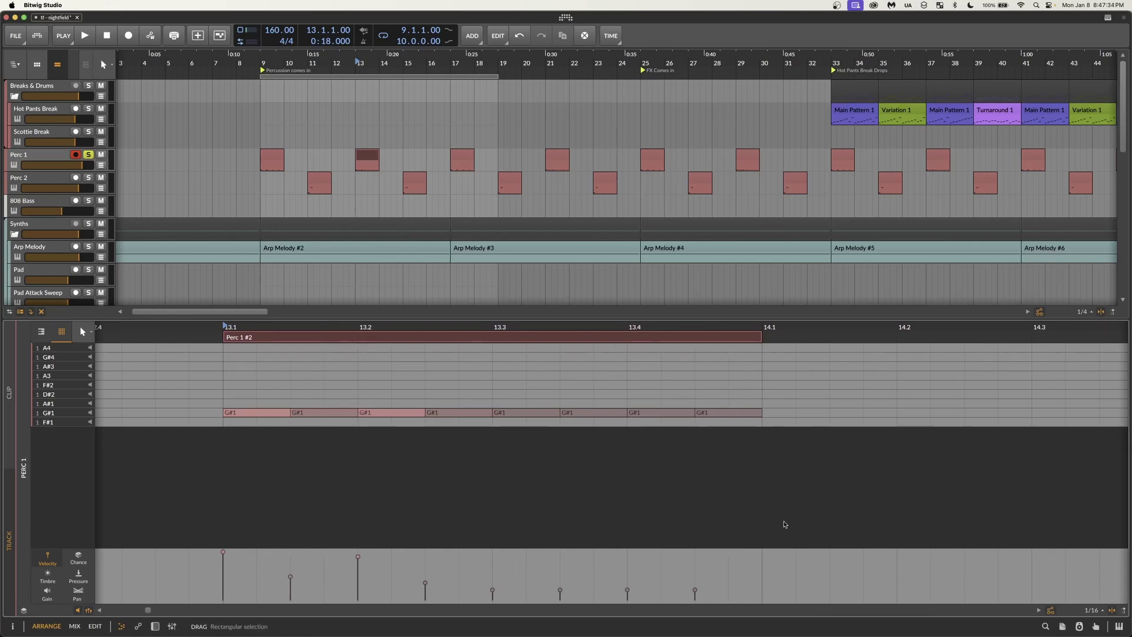
key(space)
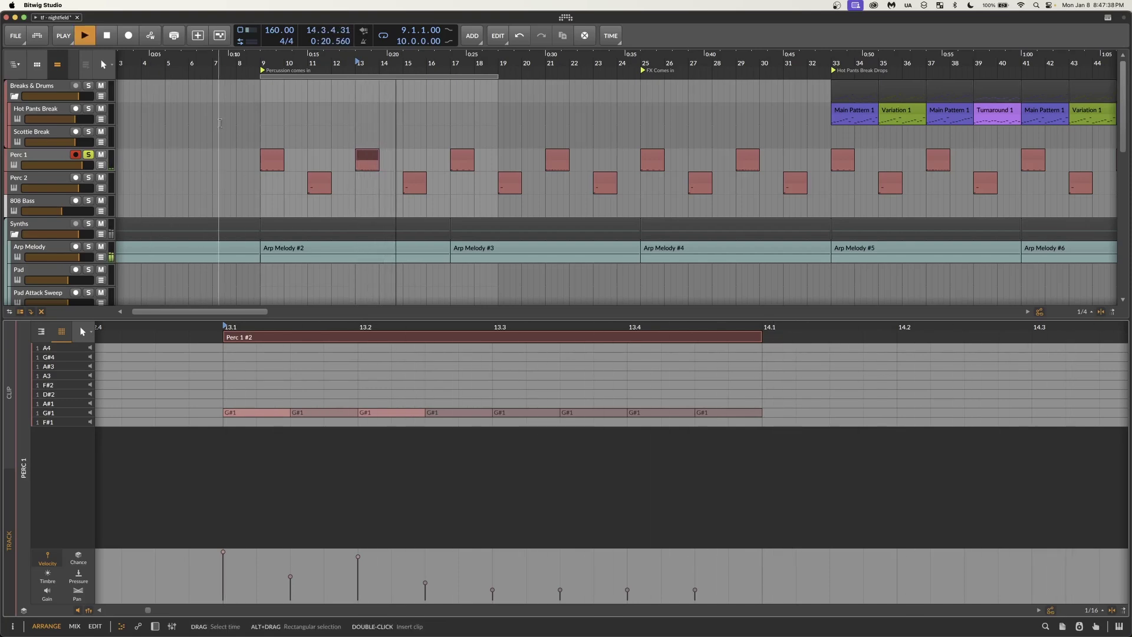
key(space)
- Solo only the Perc 2 track, show the Perc 2 #1 clip at bar 11 in the note editor, and play it
click(89, 182)
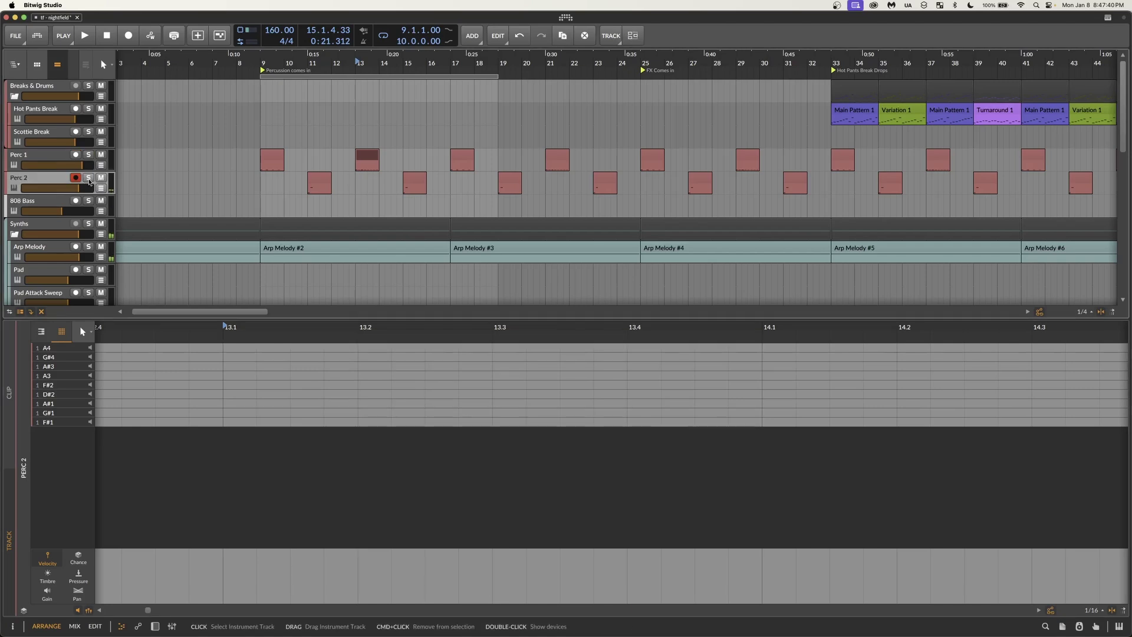
click(89, 178)
click(319, 180)
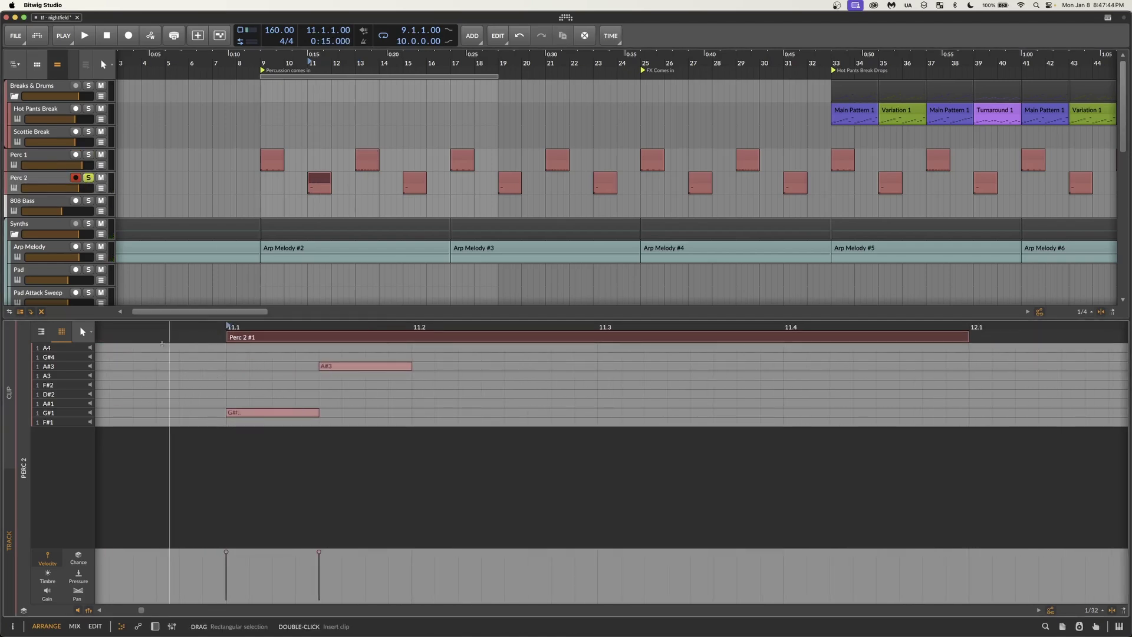
key(space)
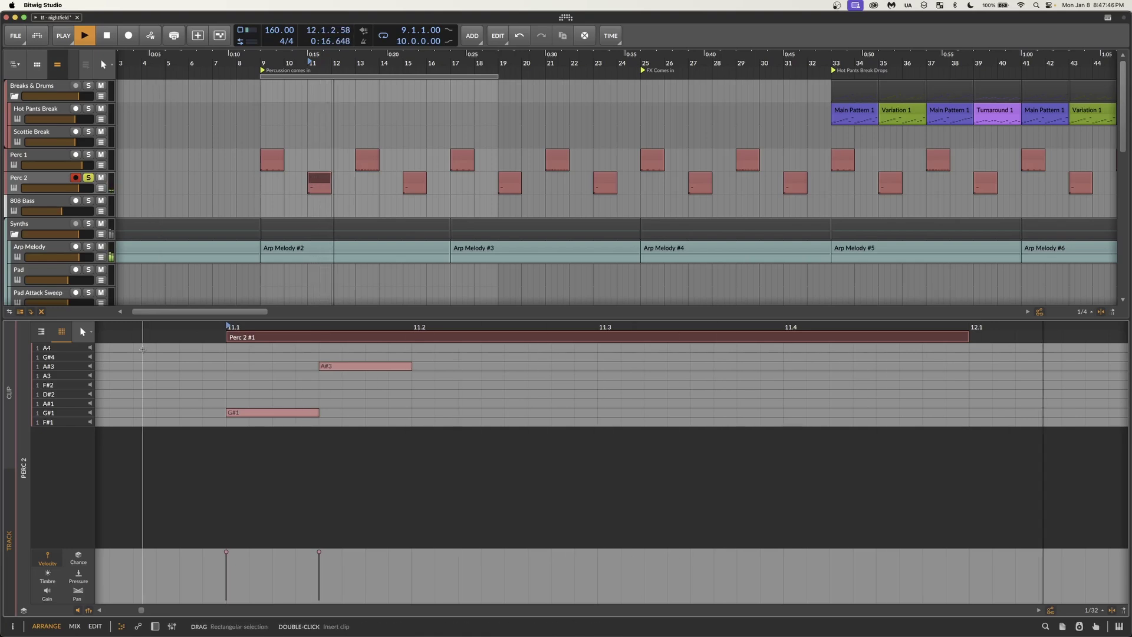
key(space)
- Solo Perc 1 alongside Perc 2, set the playback start to bar 9, and select the Perc 1 #1 clip
click(88, 155)
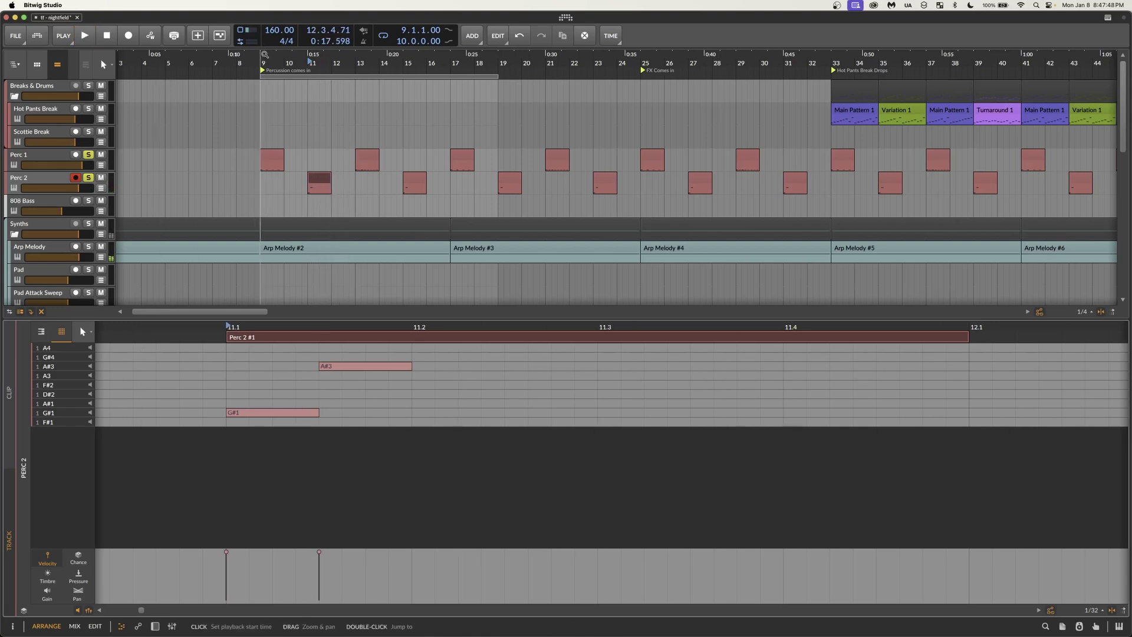
click(262, 56)
scroll(282, 127, up, 5)
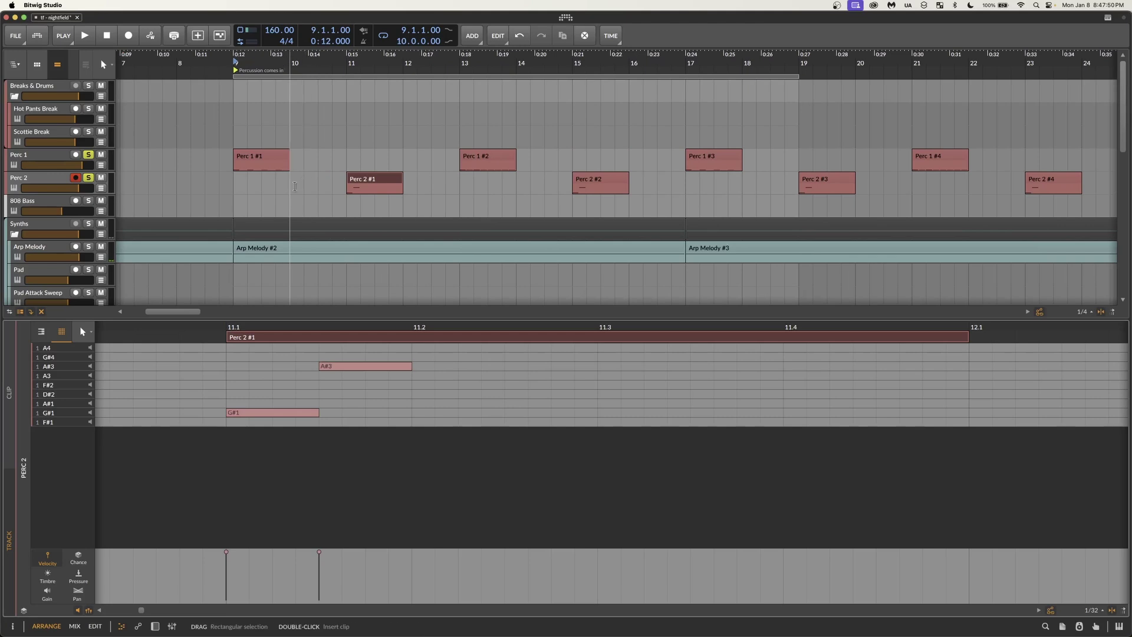
click(264, 160)
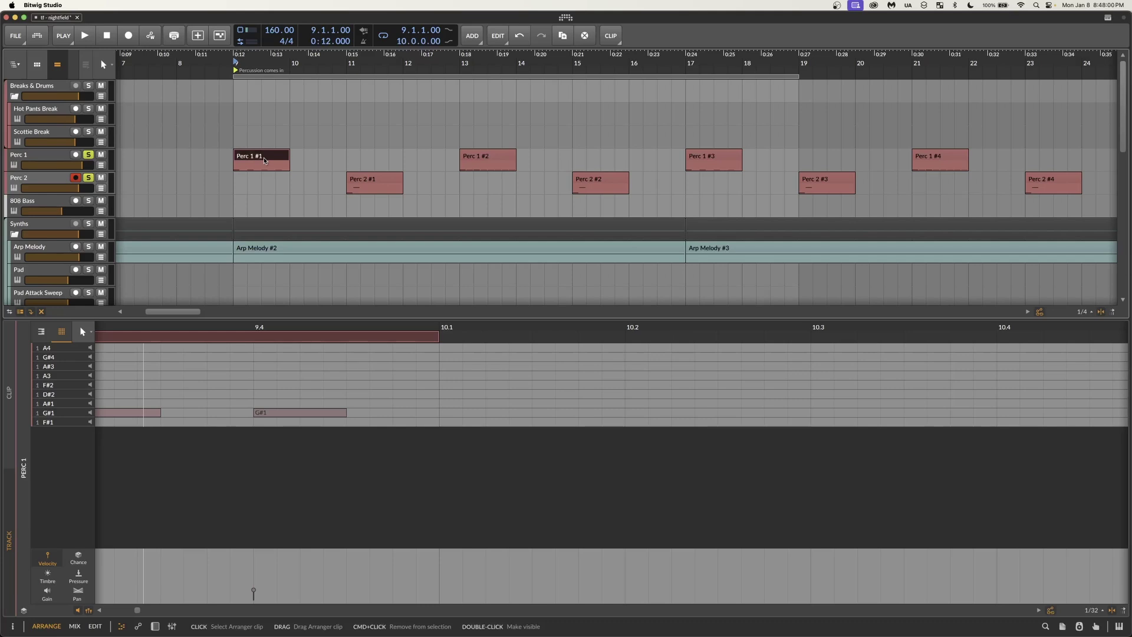
- Unsolo Perc 1 and Perc 2, and set the playback start to bar 33
scroll(346, 176, down, 8)
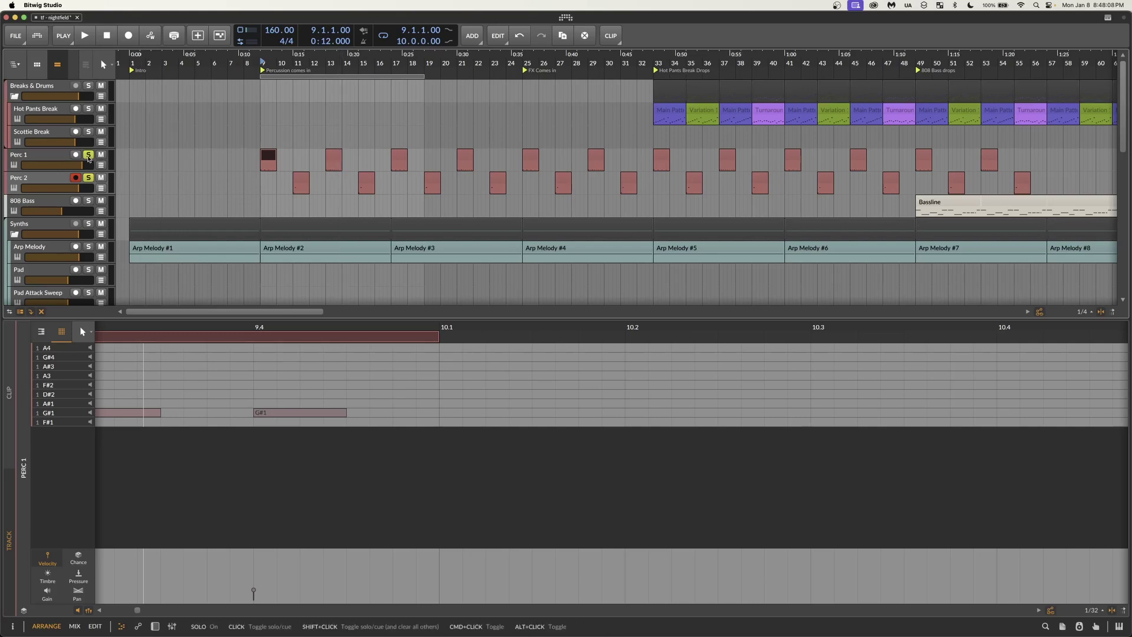
click(90, 177)
key(minus)
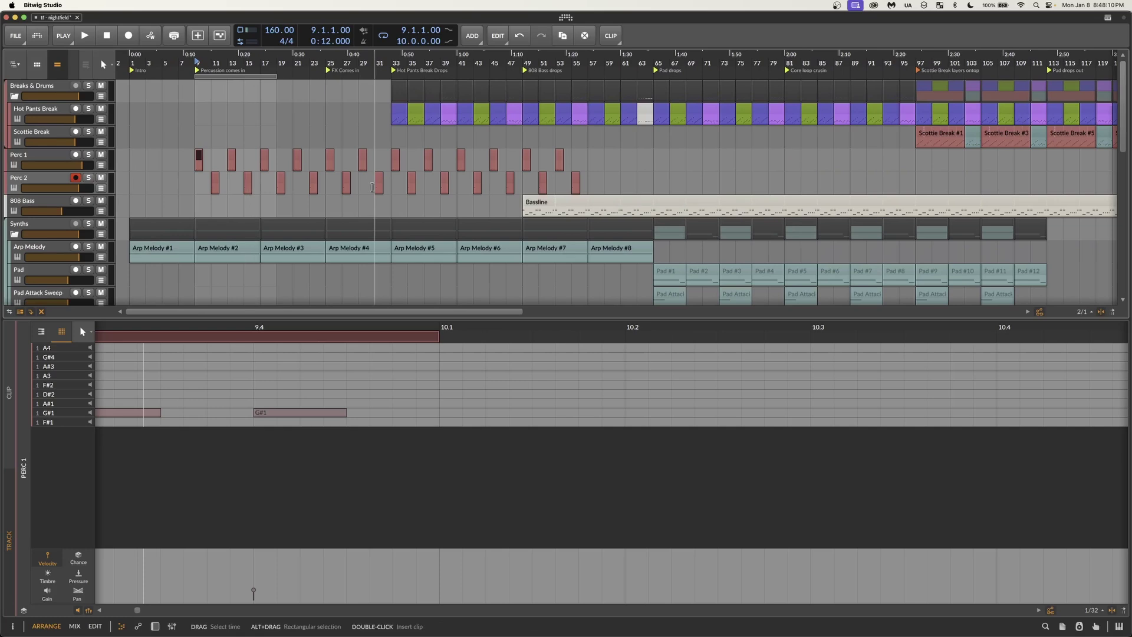
click(400, 69)
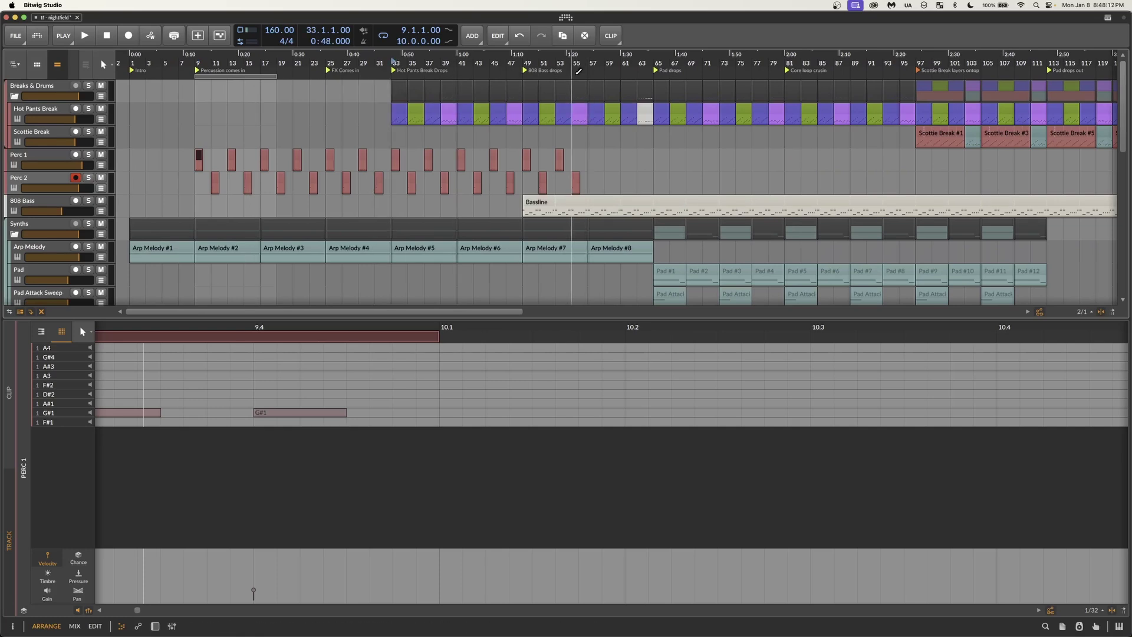
- Close the note editor and deactivate the Perc 1 and Perc 2 tracks
key(e)
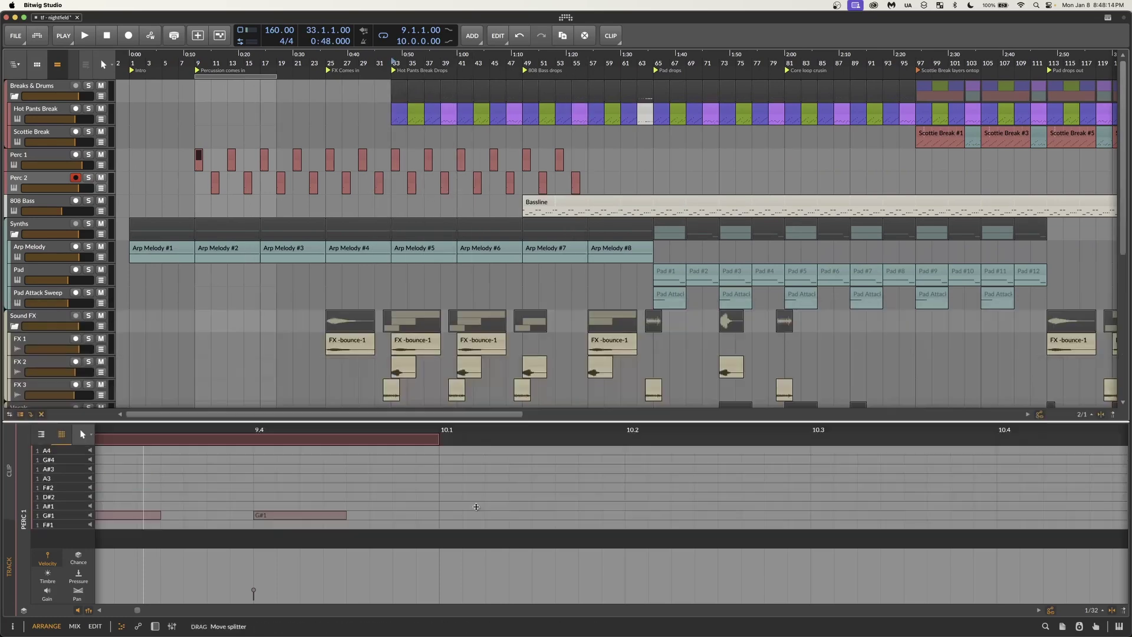
right_click(41, 177)
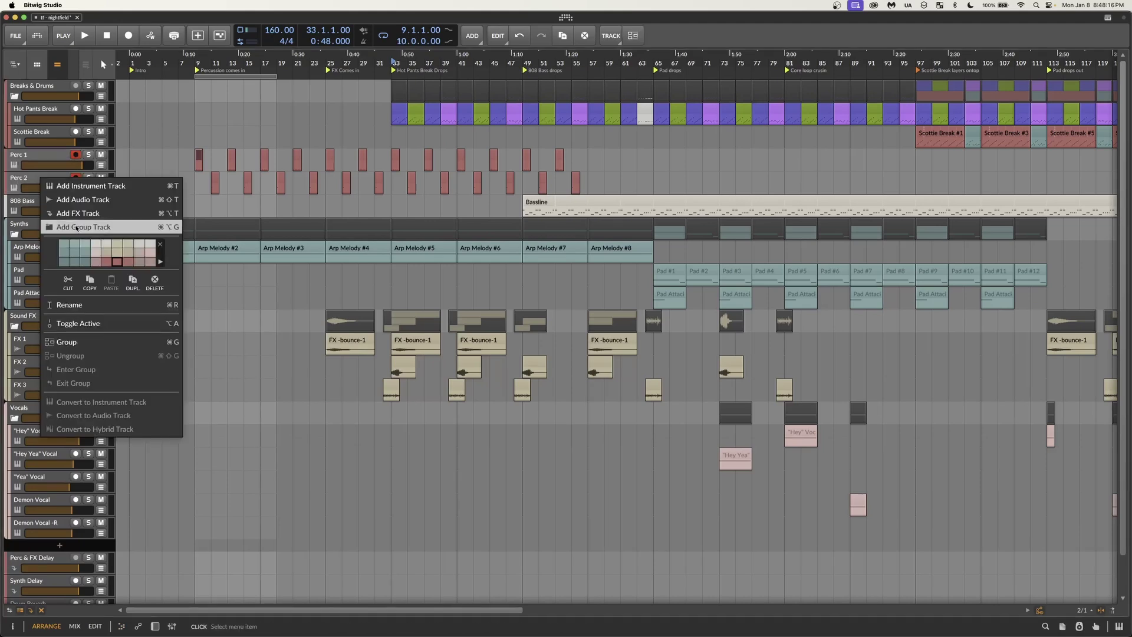
click(101, 322)
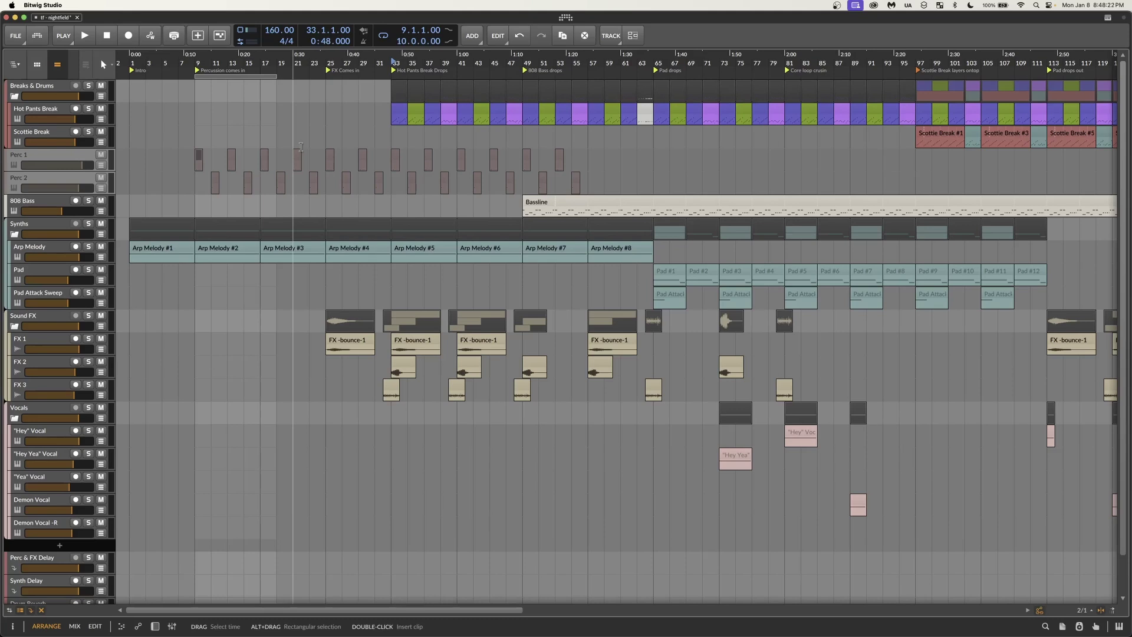
- Show the device chain of the 808 Bass track beneath the whole arrangement
key(minus)
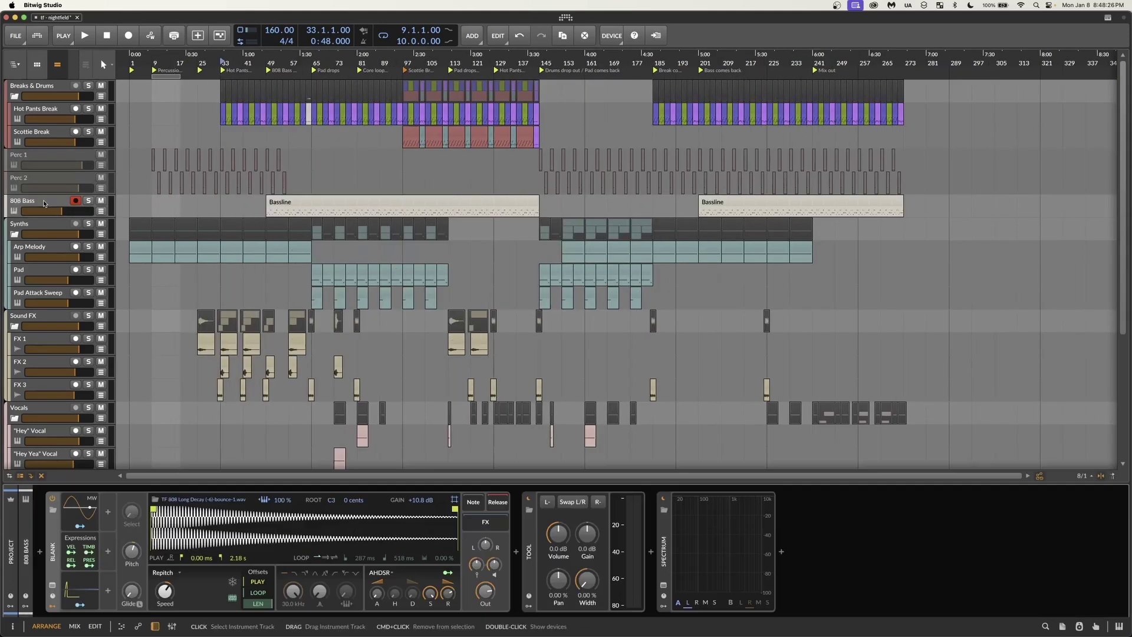
click(253, 207)
key(d)
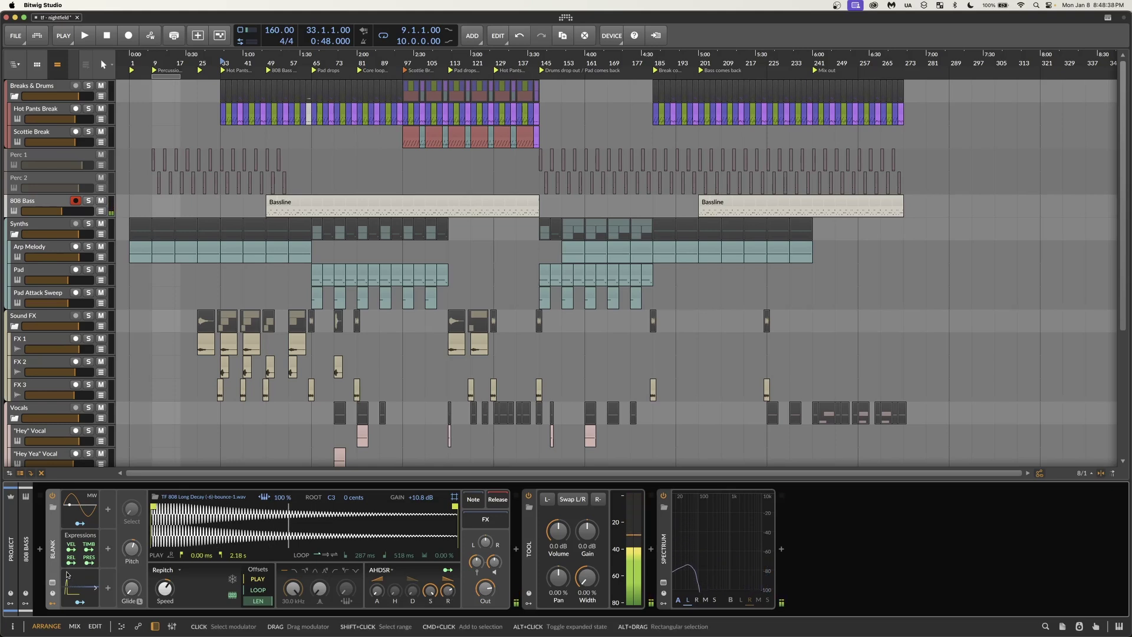
- Expand the 808 sampler's ADSR modulator and inspect its Pitch modulation mapping
click(96, 590)
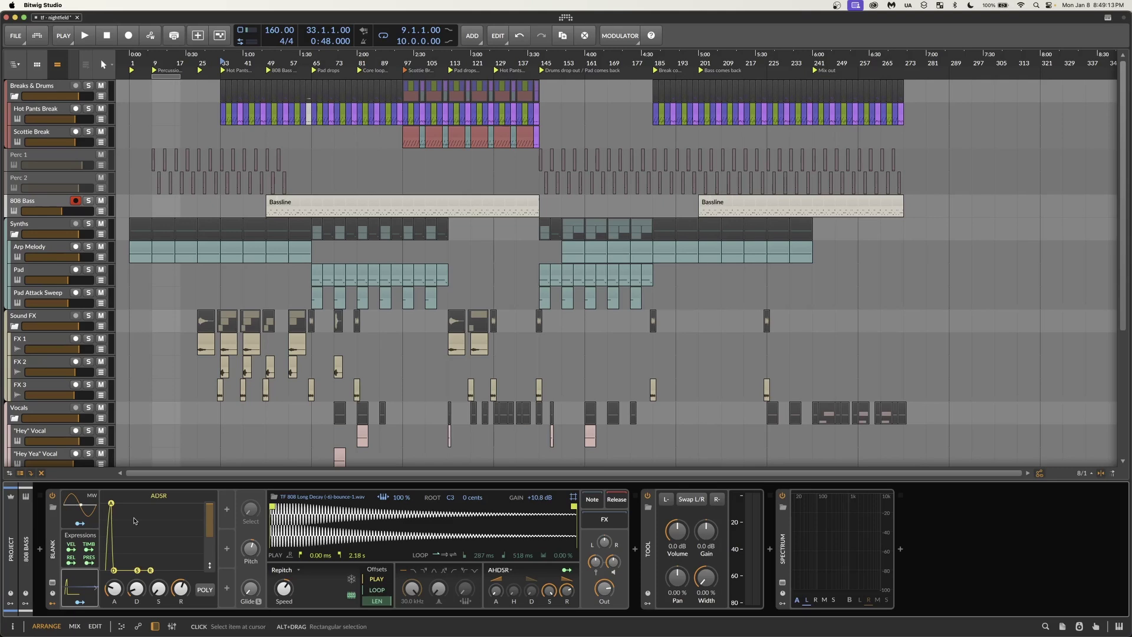
click(95, 588)
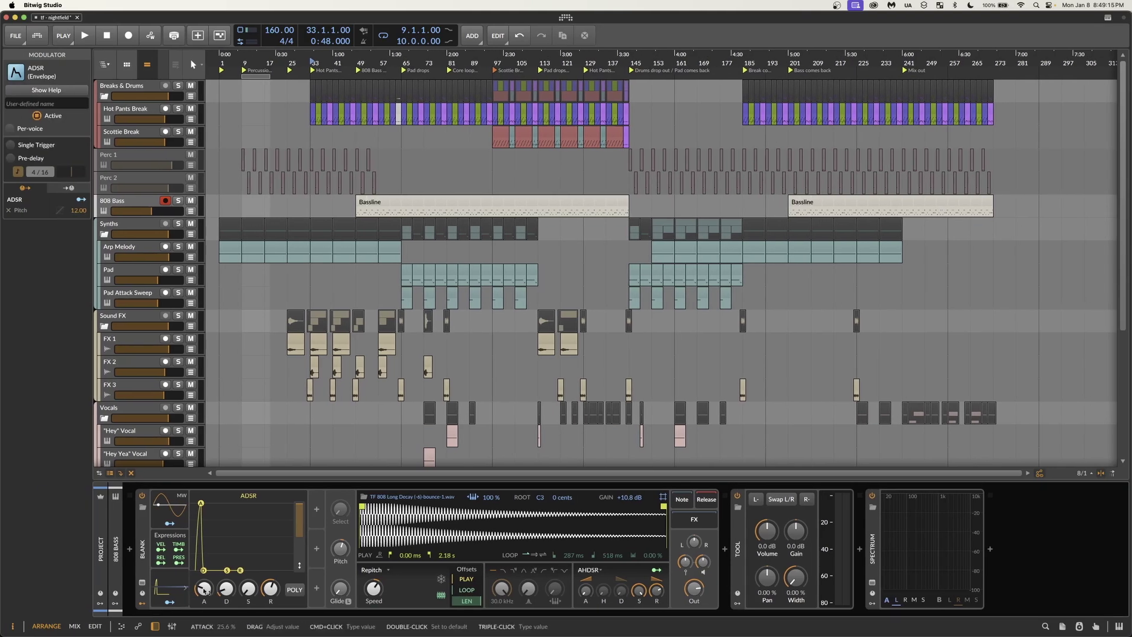
click(168, 603)
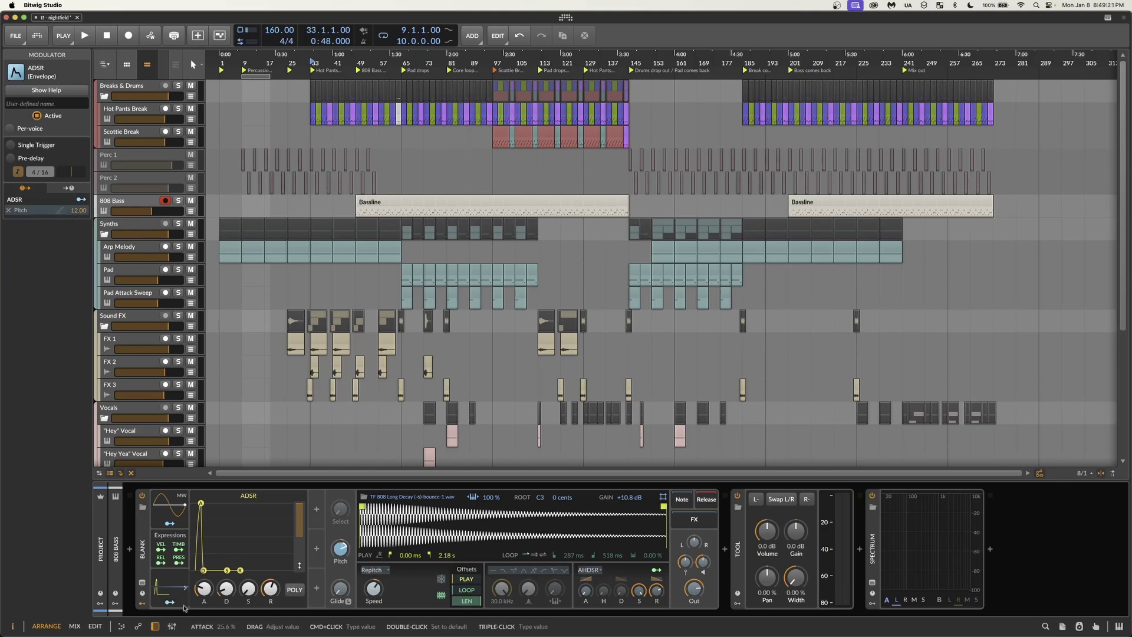
drag(90, 449, 5, 449)
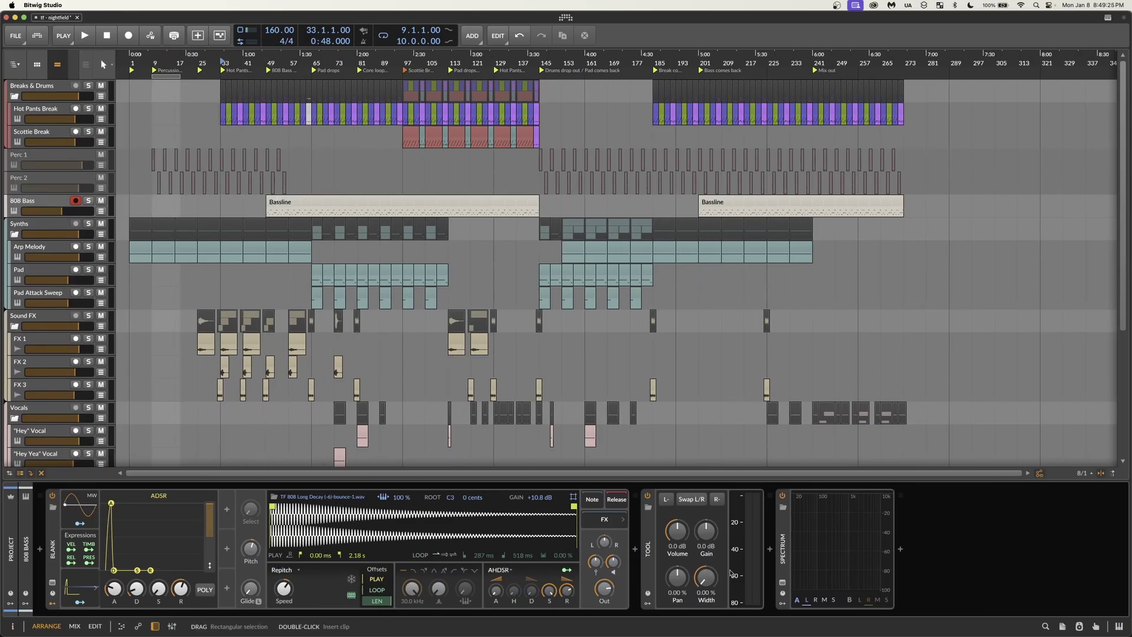
- Show the notes of the first Bassline clip, starting at bar 49, enlarged in the clip note editor
click(298, 207)
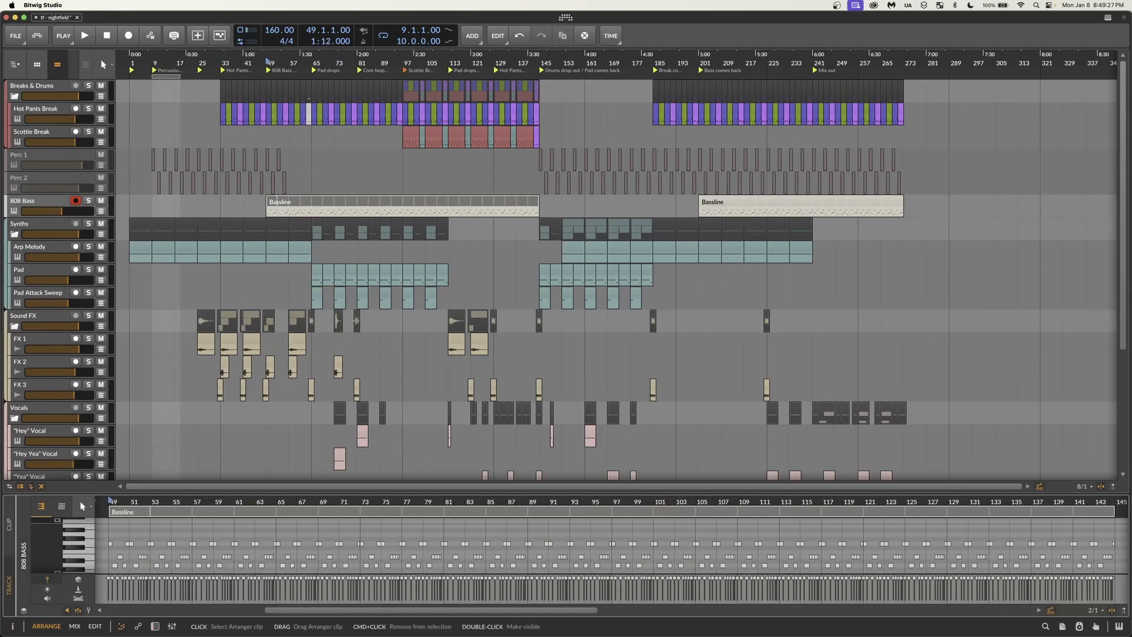
click(15, 527)
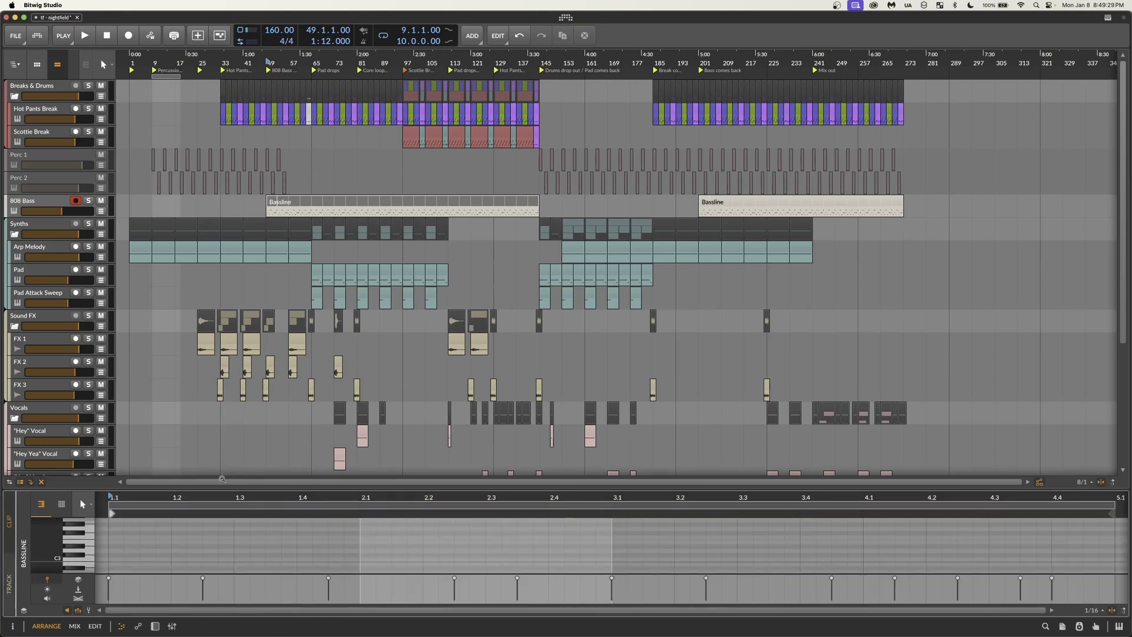
click(14, 527)
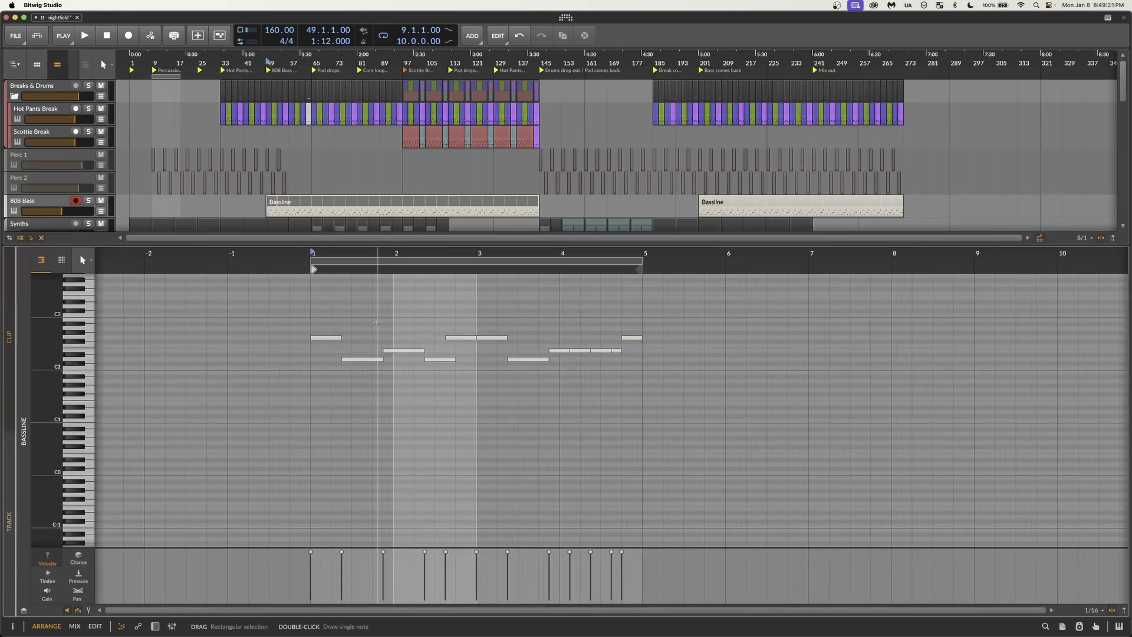
scroll(108, 363, up, 3)
- Play from bar 49 with the 808 Bass soloed, unsolo it during playback, and close the note editor after stopping
key(space)
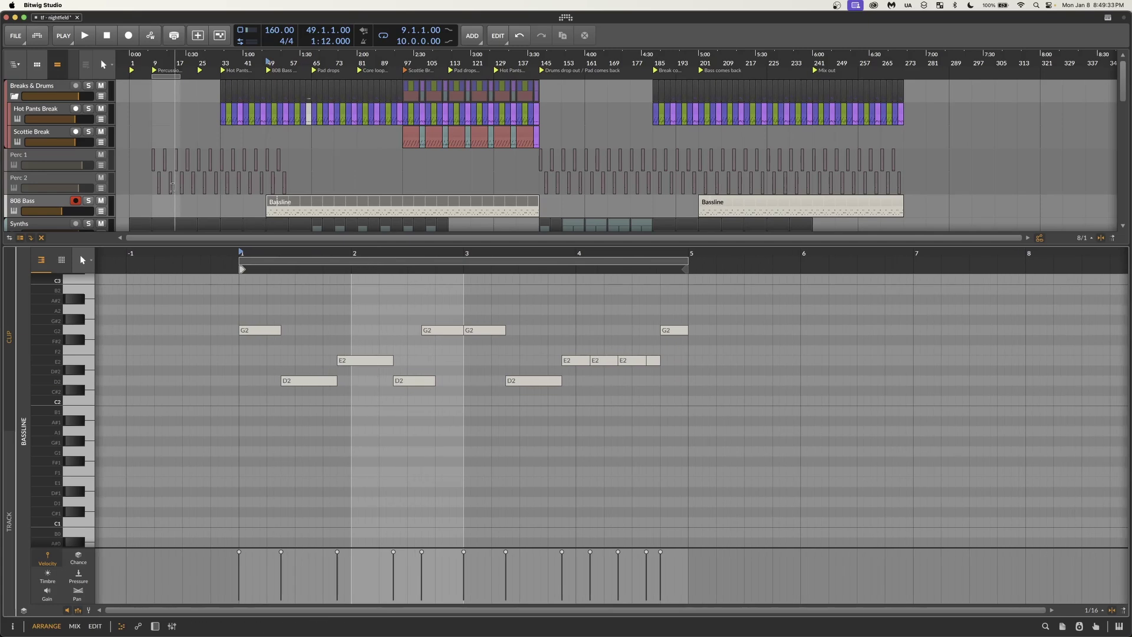
click(89, 200)
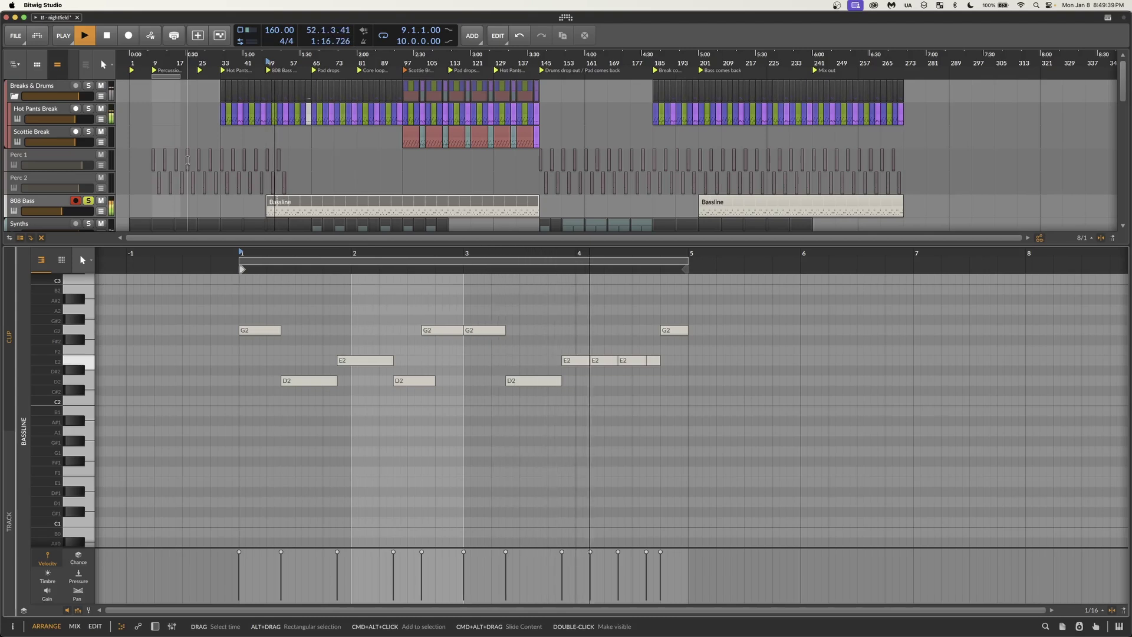
click(89, 202)
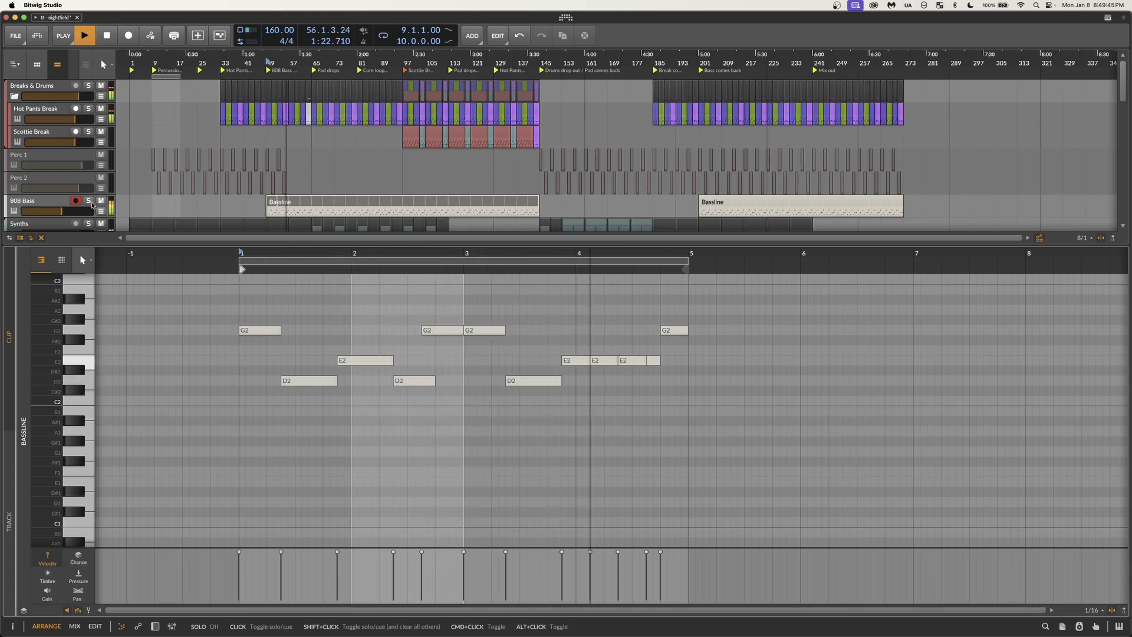
key(space)
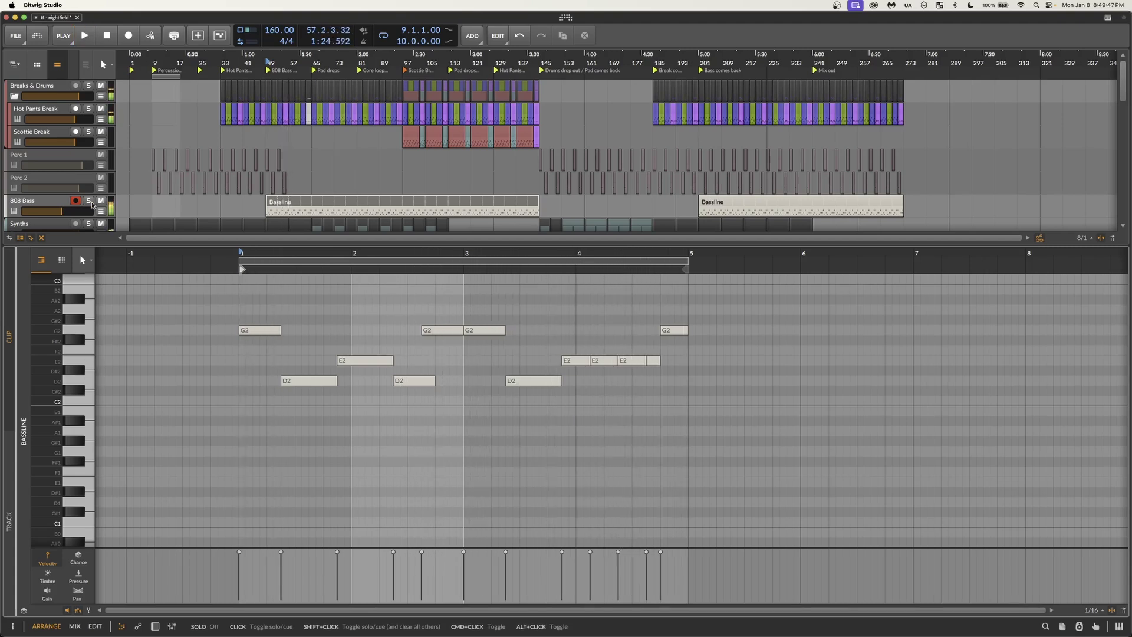
key(e)
click(333, 177)
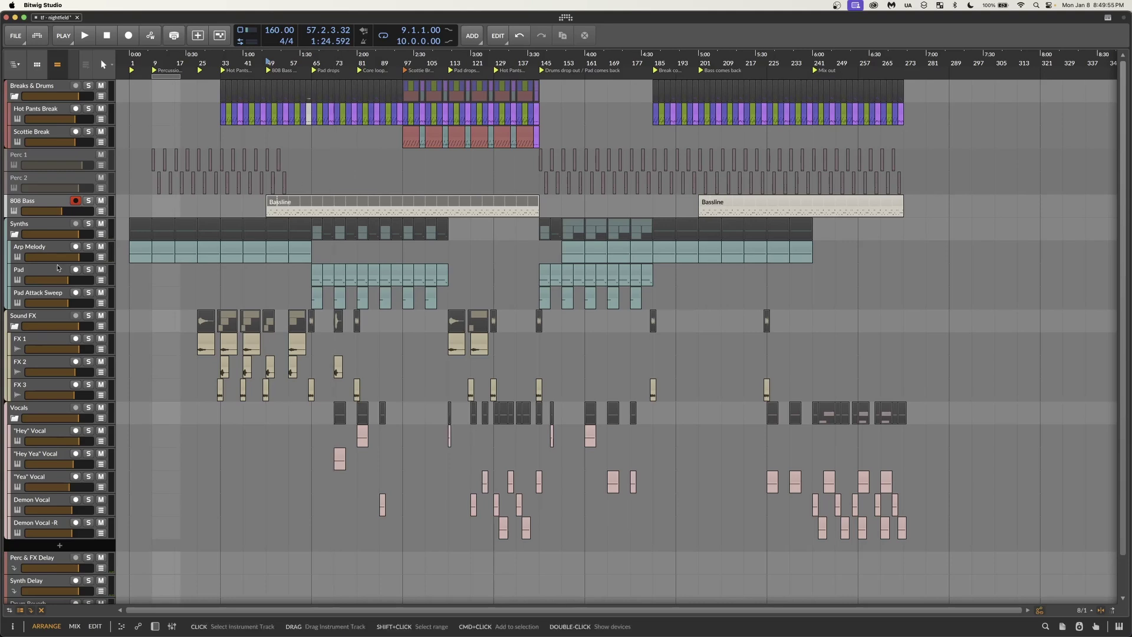
- Show the Arp Melody track's devices, and expand the Minor 9 device to view its settings before collapsing it again
click(35, 247)
key(d)
scroll(189, 286, up, 3)
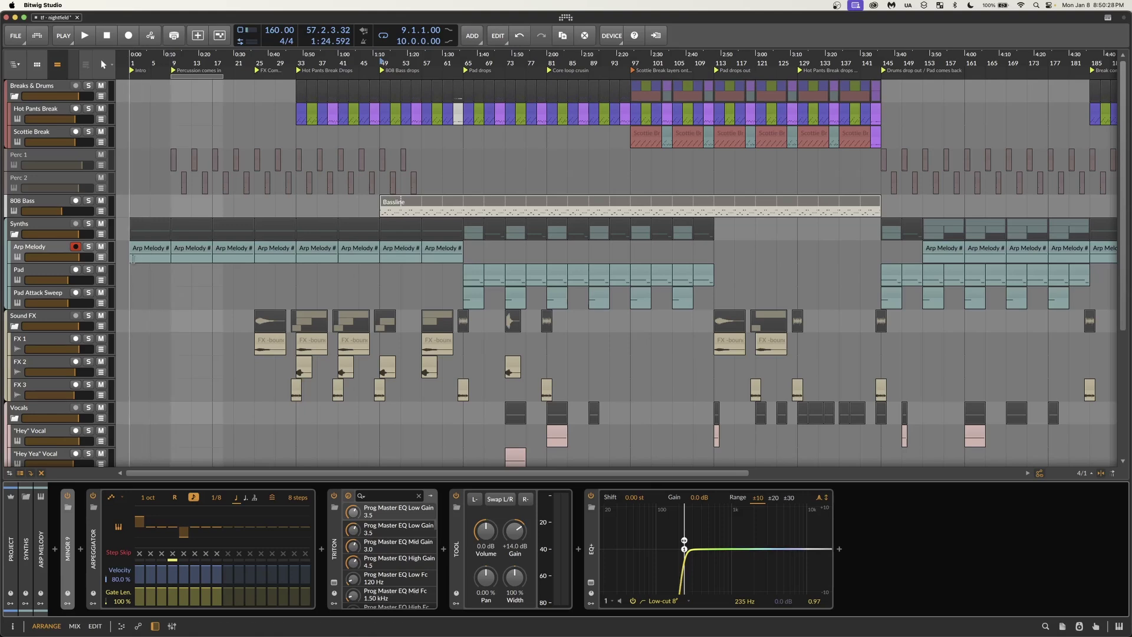
click(63, 545)
double_click(65, 543)
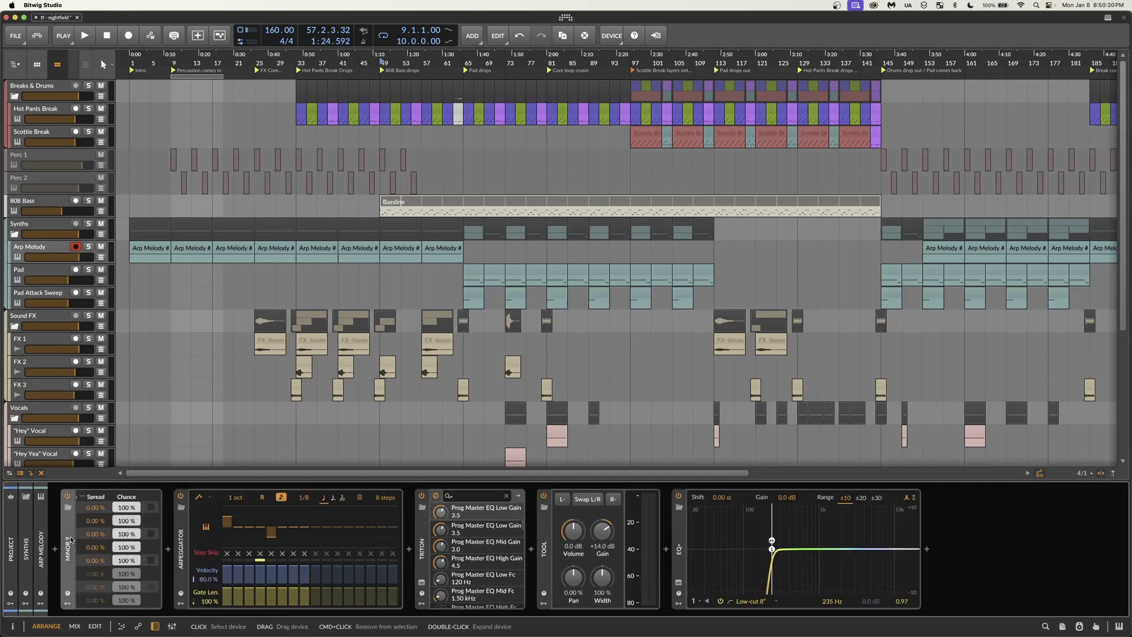
double_click(69, 539)
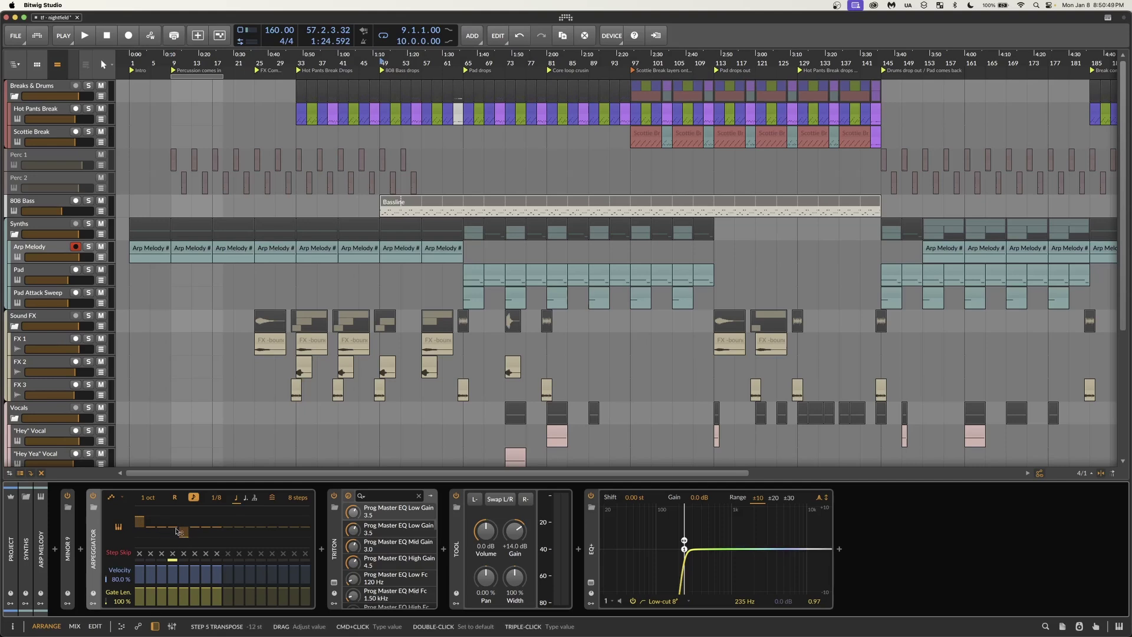
- Open the Arp Melody #1 clip in the full note editor and bring up the track's Triton plug-in window
click(203, 258)
double_click(203, 257)
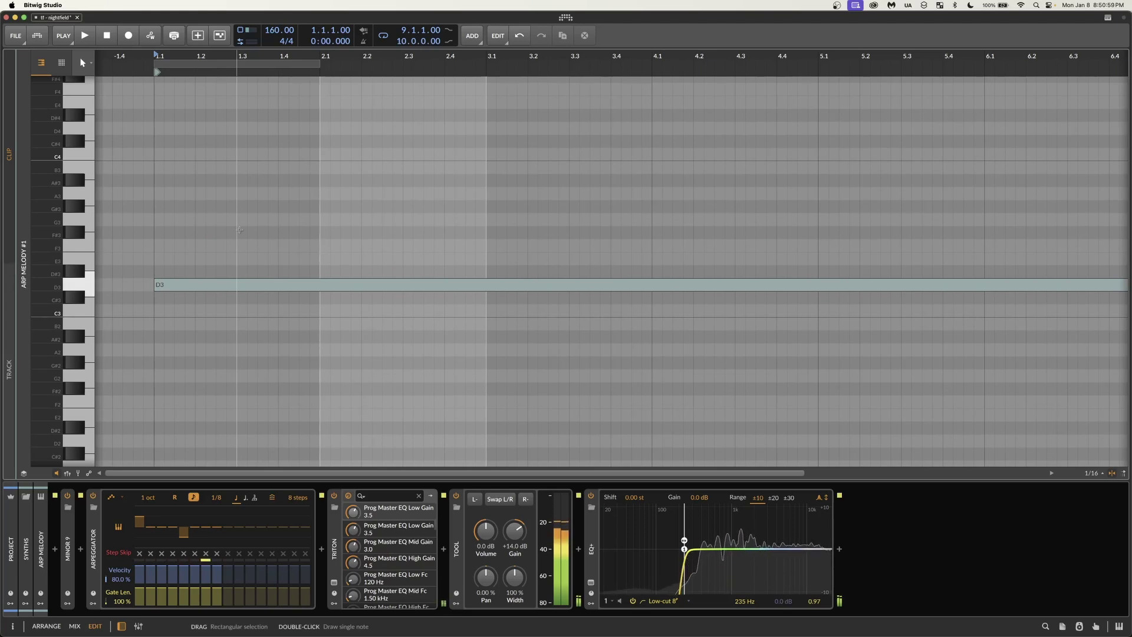
click(335, 583)
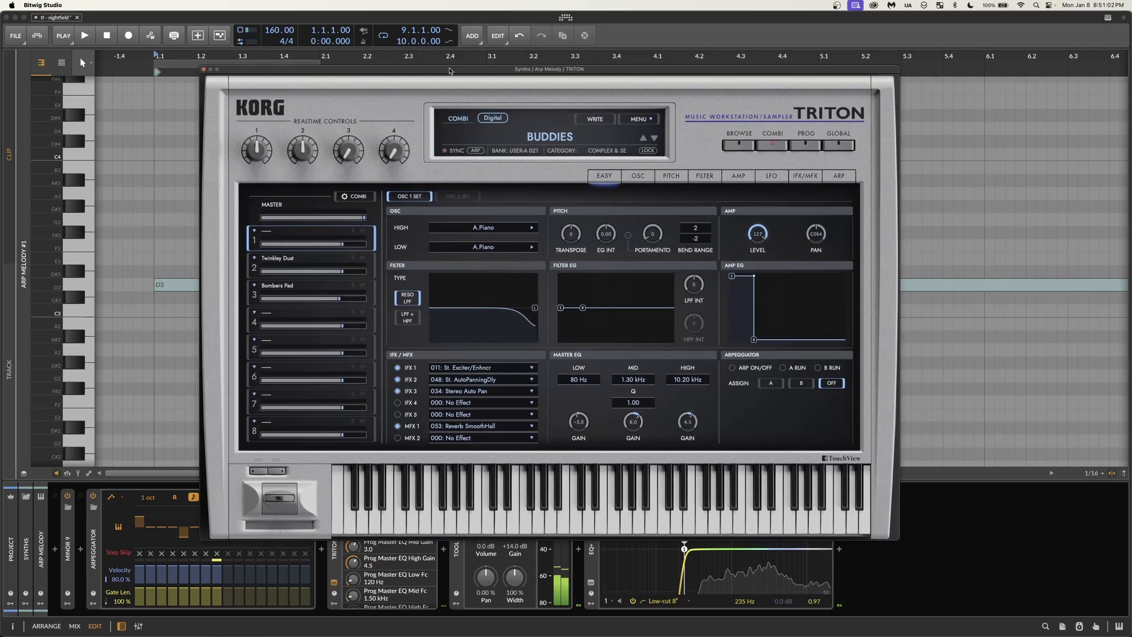
drag(449, 70, 445, 72)
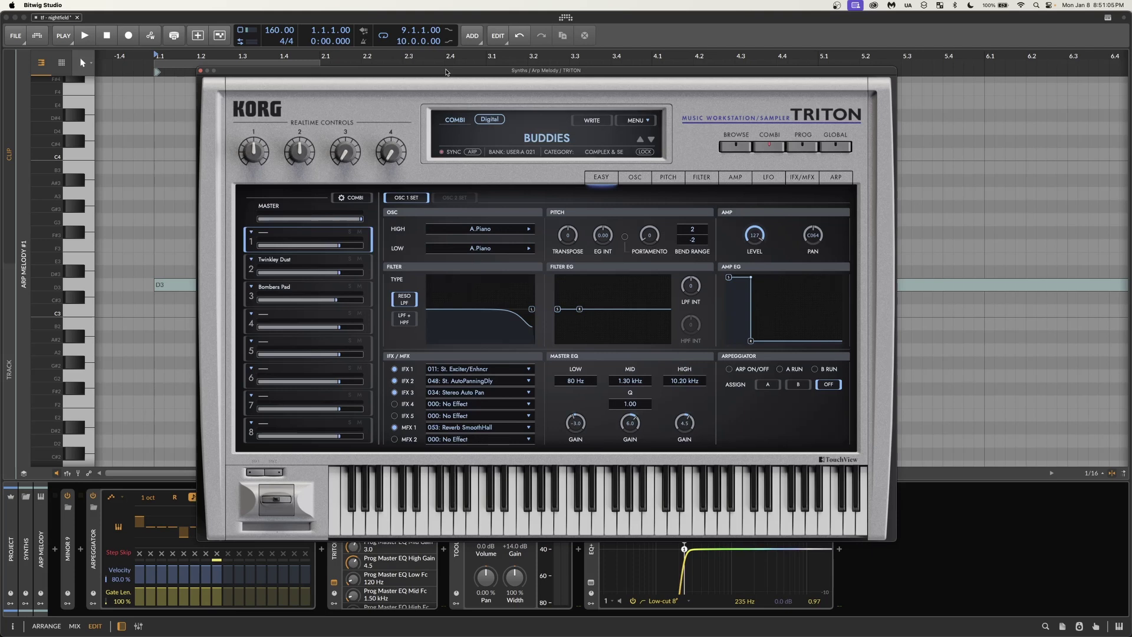
- Browse the combi presets in the Triton's User Bank A
click(722, 148)
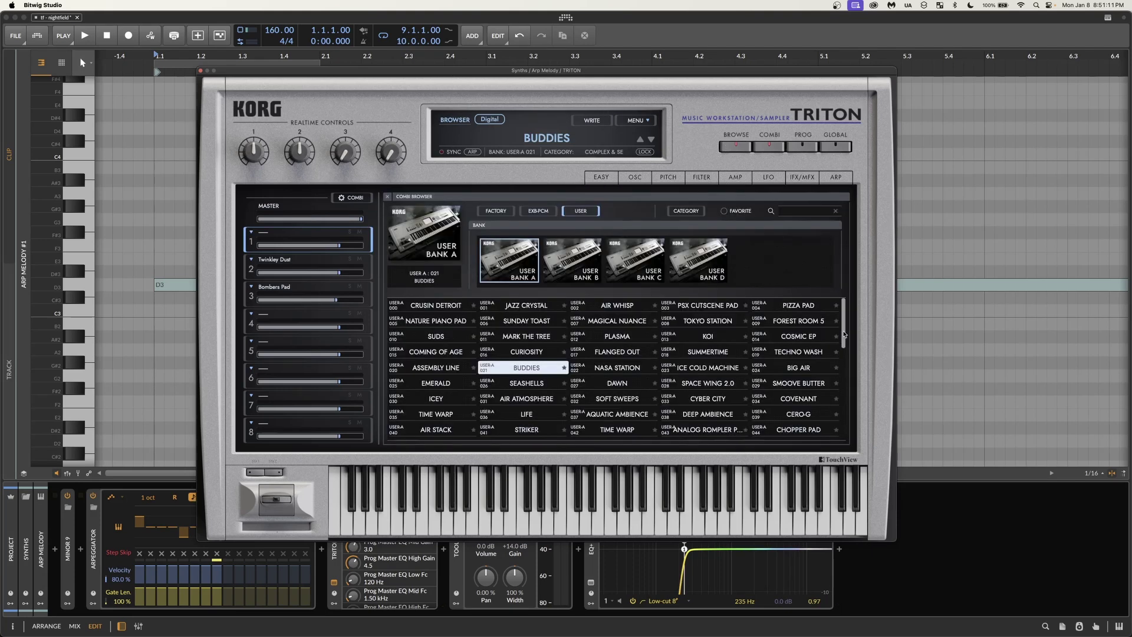
drag(845, 335, 848, 429)
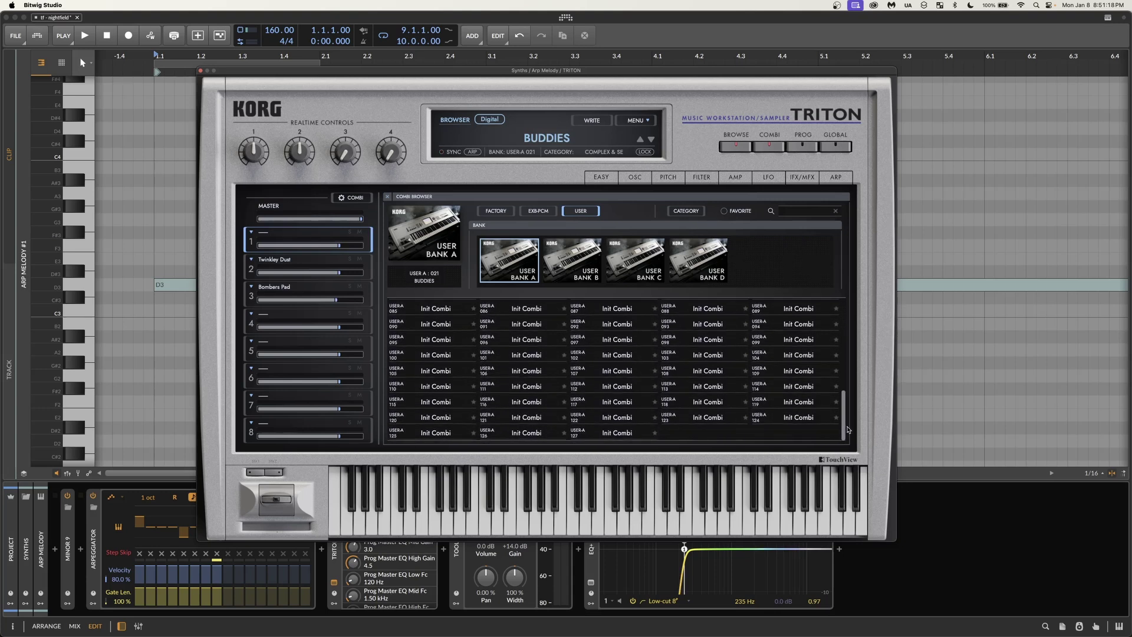
scroll(848, 430, up, 10)
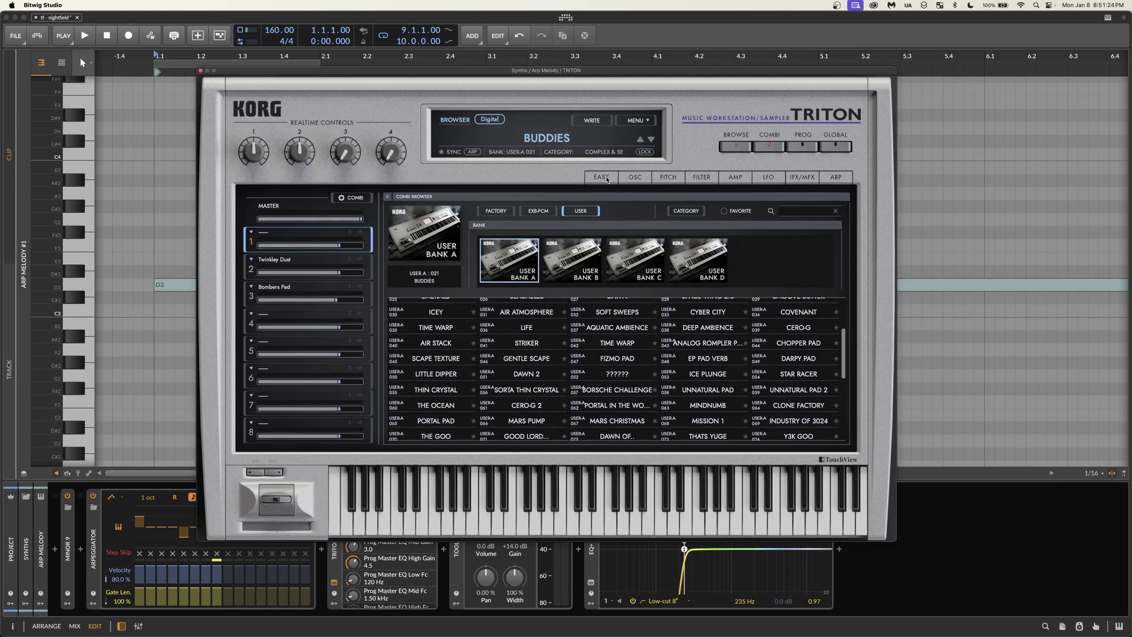
- Return to the Triton's Easy page, select the Twinkley Dust timbre, and move the plug-in window clear of the Arpeggiator
click(602, 176)
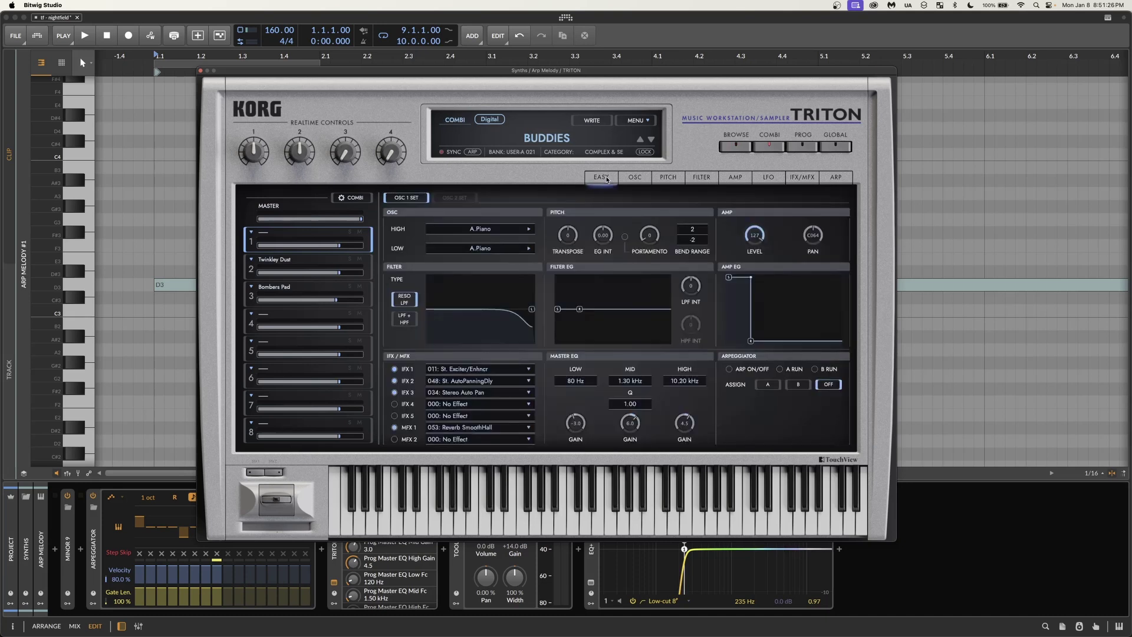
click(308, 265)
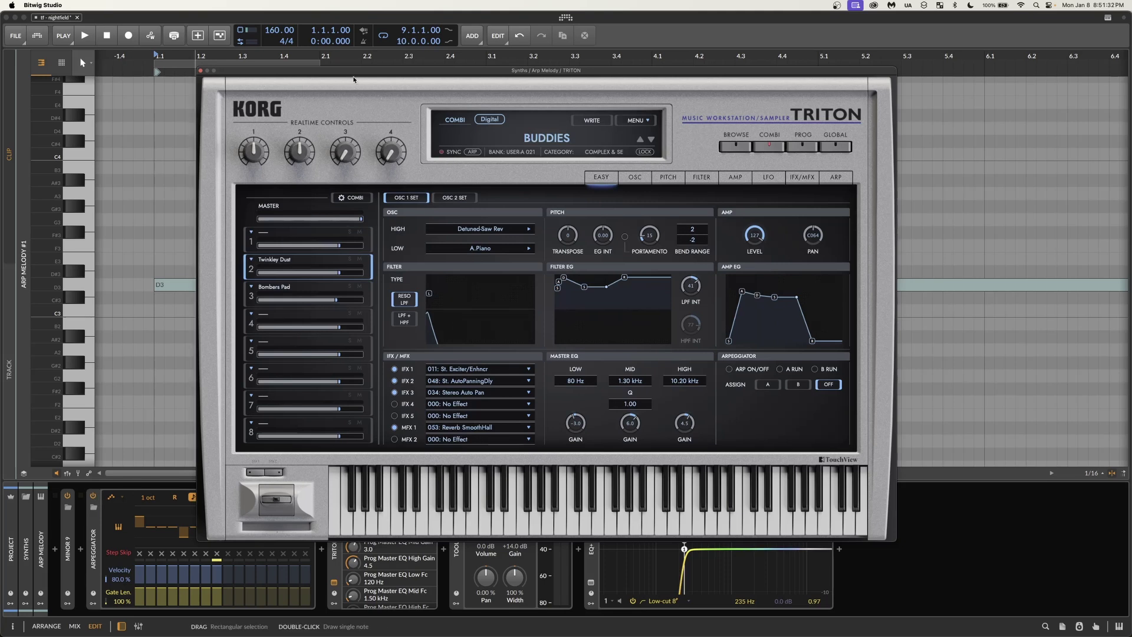
drag(390, 70, 457, 45)
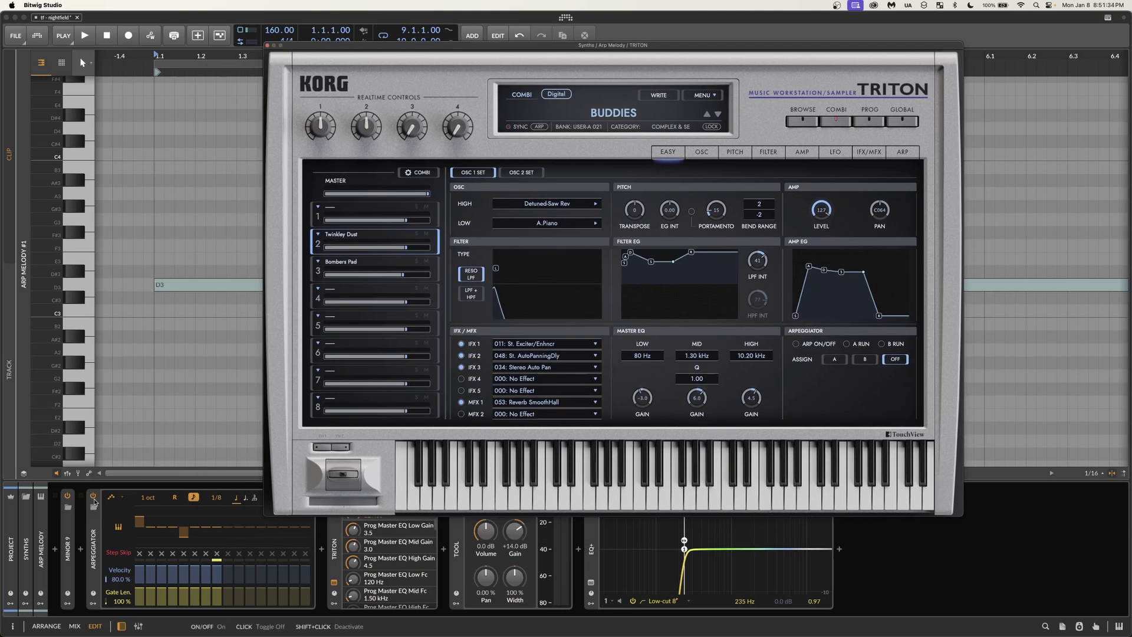
- Switch the Arpeggiator device off and back on to compare the sound, and close the Triton window
click(93, 497)
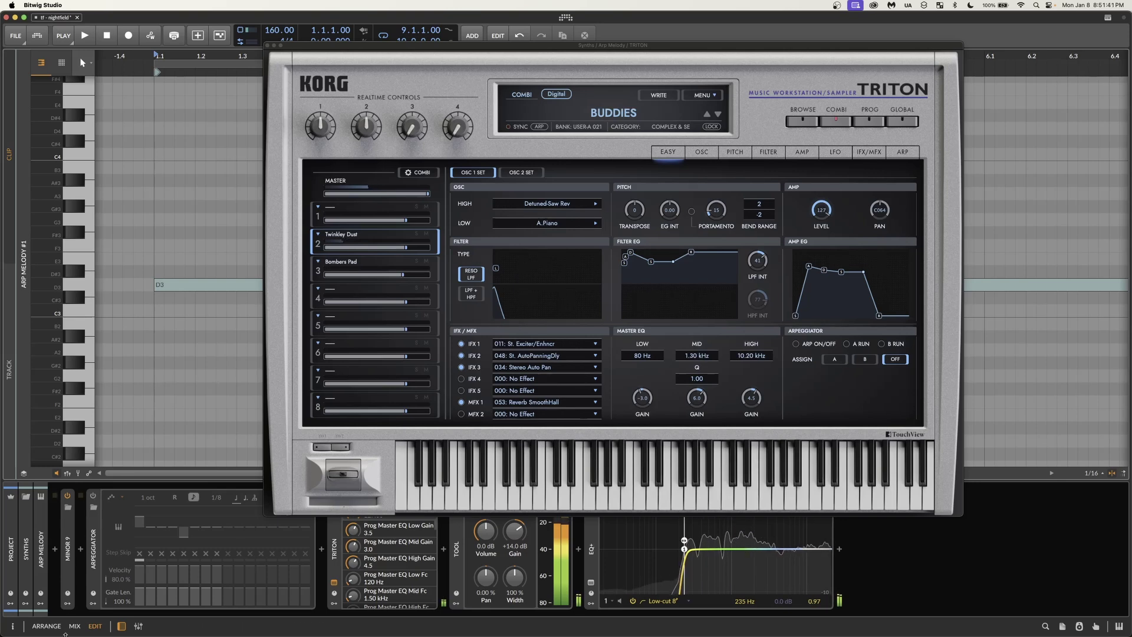
click(93, 496)
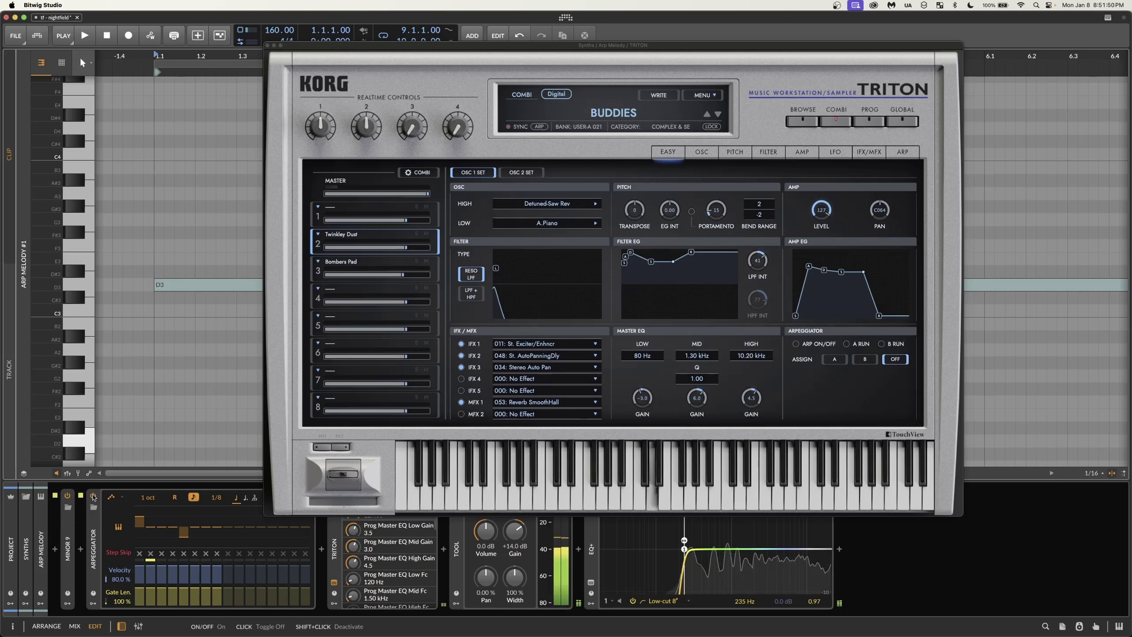
click(269, 45)
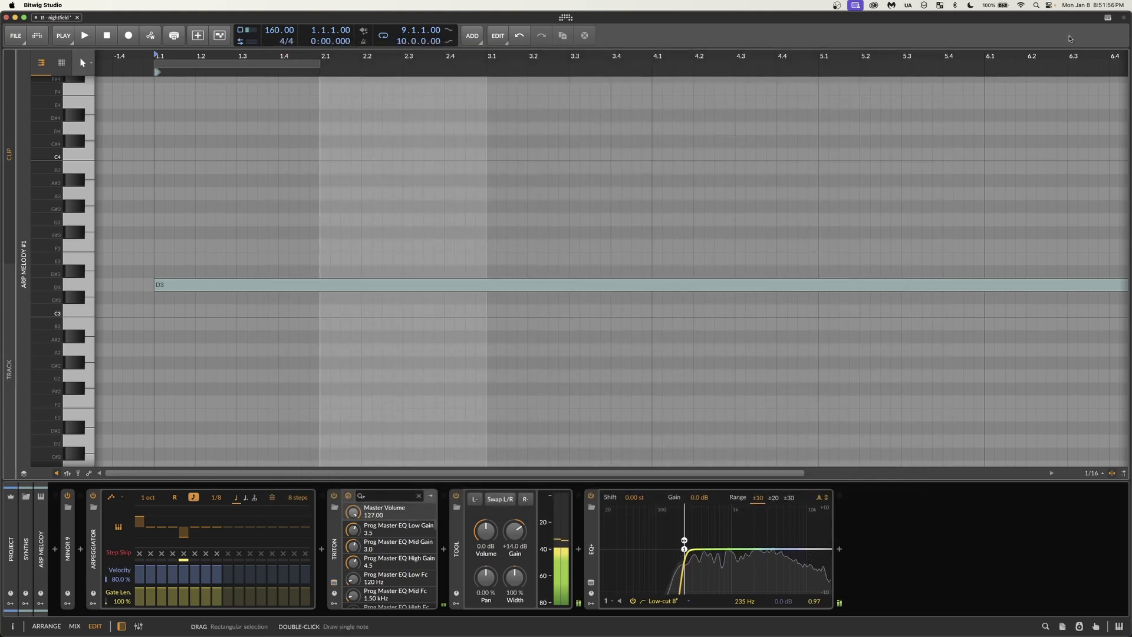
- Return to the arrangement, set the playback start to bar 65, and solo the Pad track with its devices shown
key(alt+2)
key(alt+1)
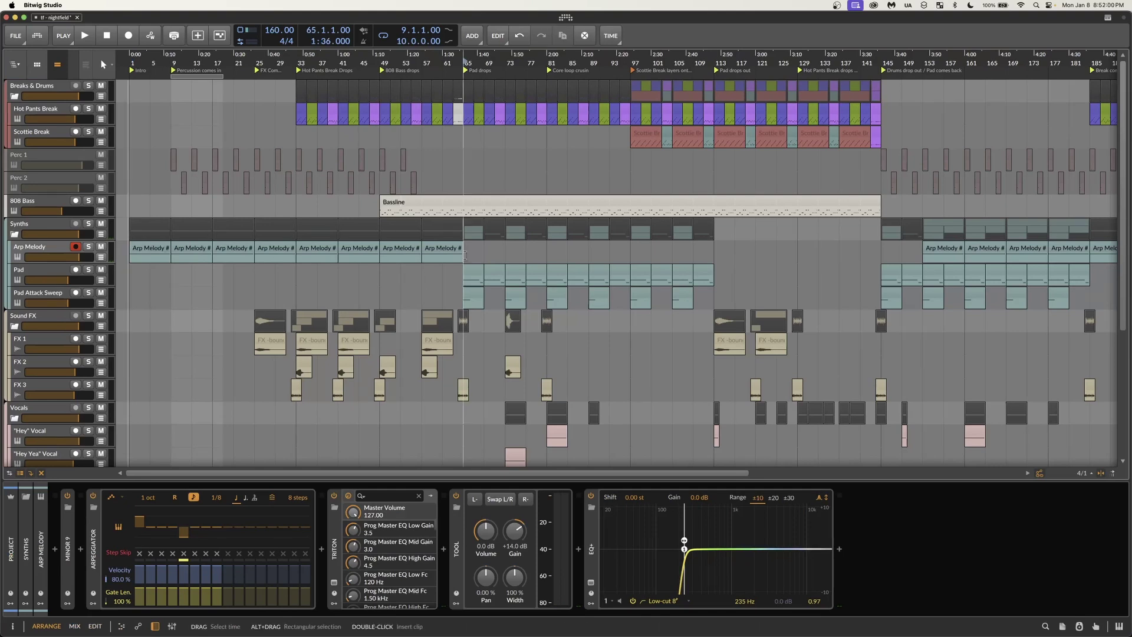
click(53, 269)
click(89, 270)
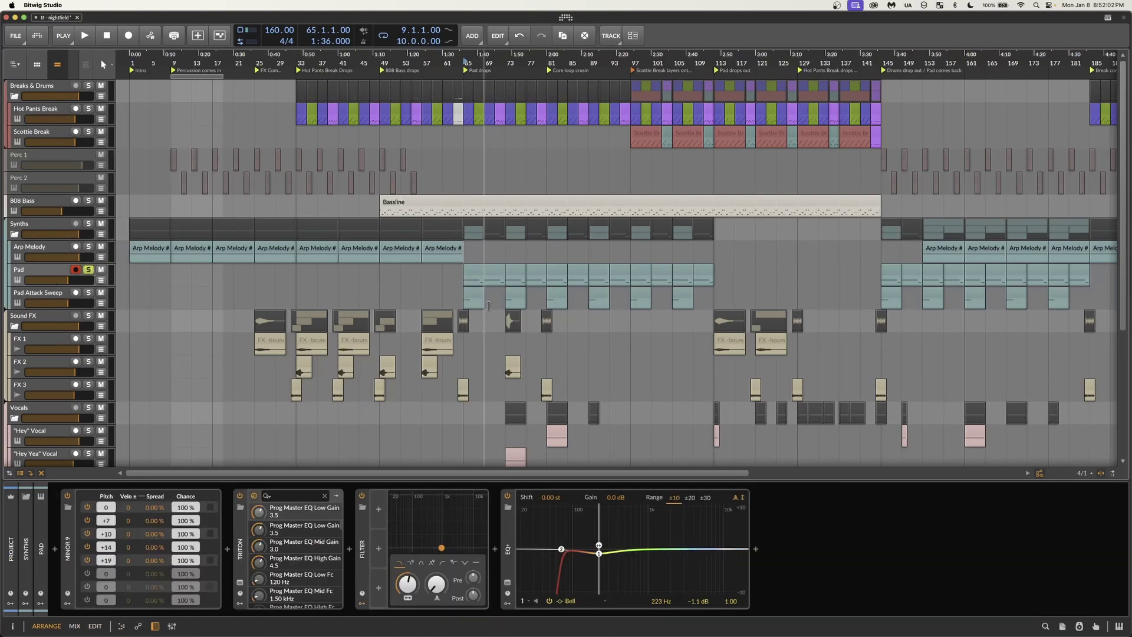
- Open the Pad #1 clip at bar 65 in the full note editor to view its notes
scroll(483, 271, up, 3)
click(458, 271)
key(alt+3)
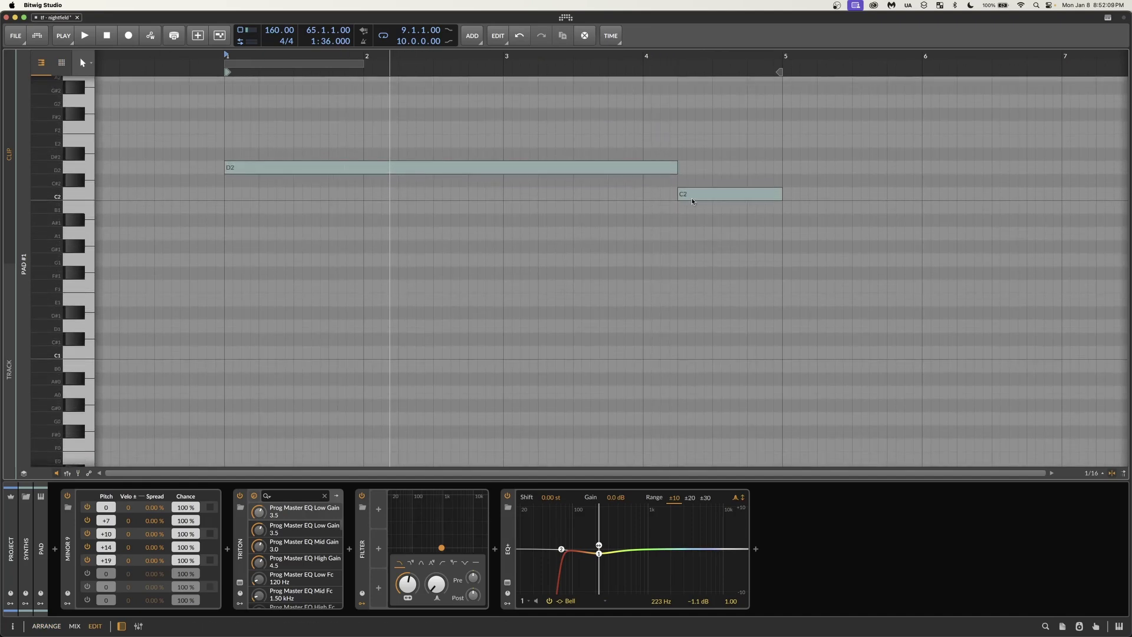
- Return to the arrangement and play the soloed Pad track from bar 65
key(alt+2)
key(alt+1)
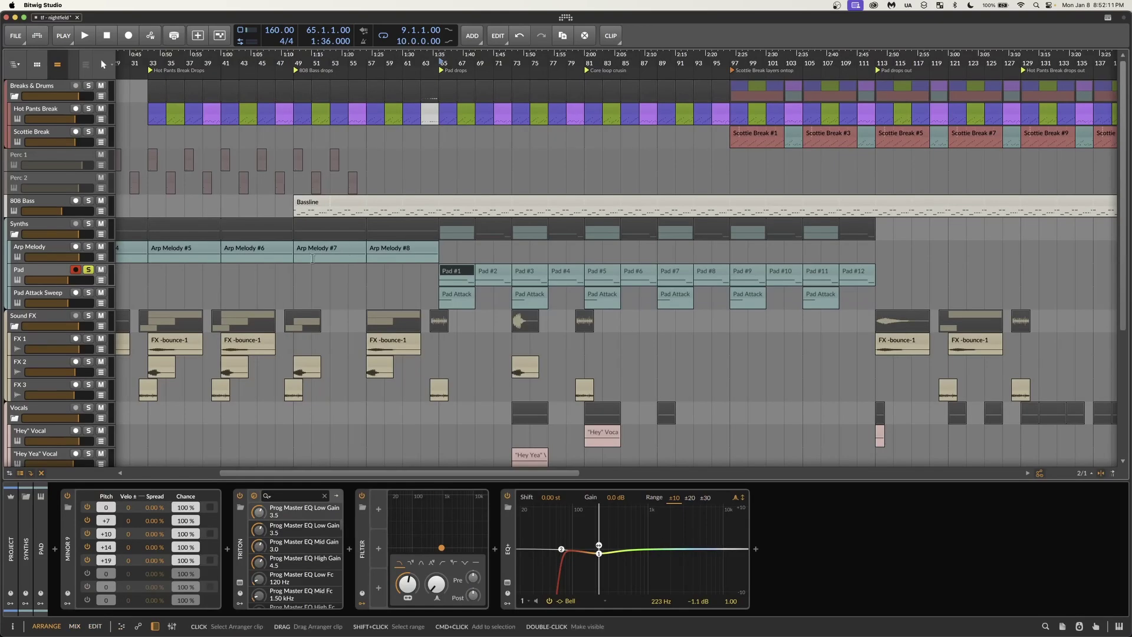
key(space)
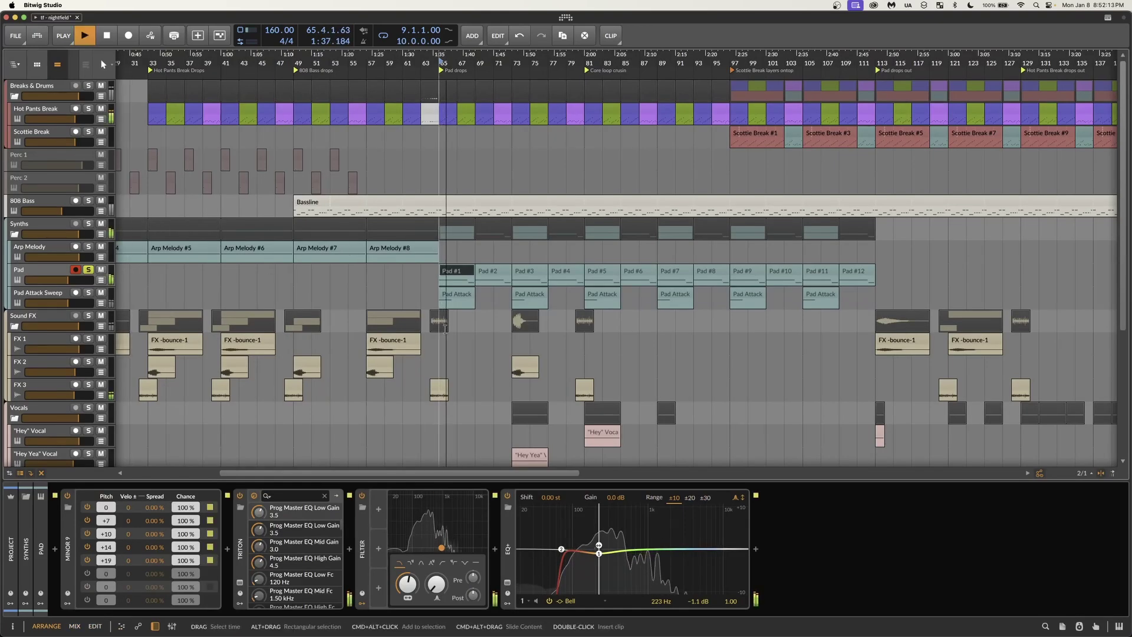
scroll(384, 327, up, 2)
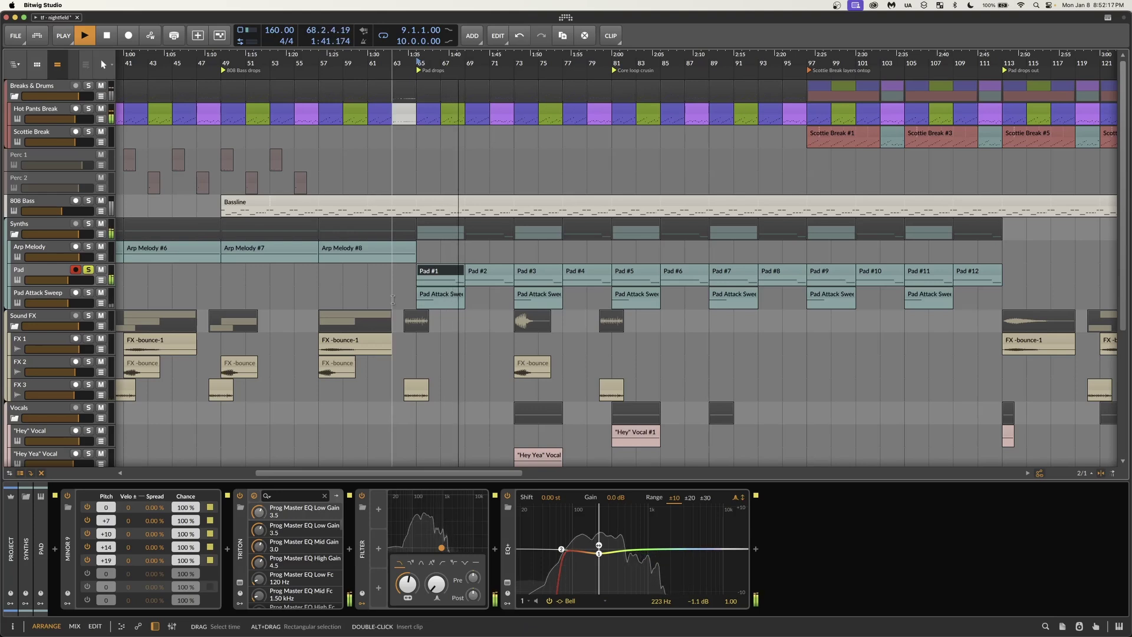
- Stop playback, view the OSC 2 and OSC 1 settings of the Pad track's Triton patch, and close its window
key(space)
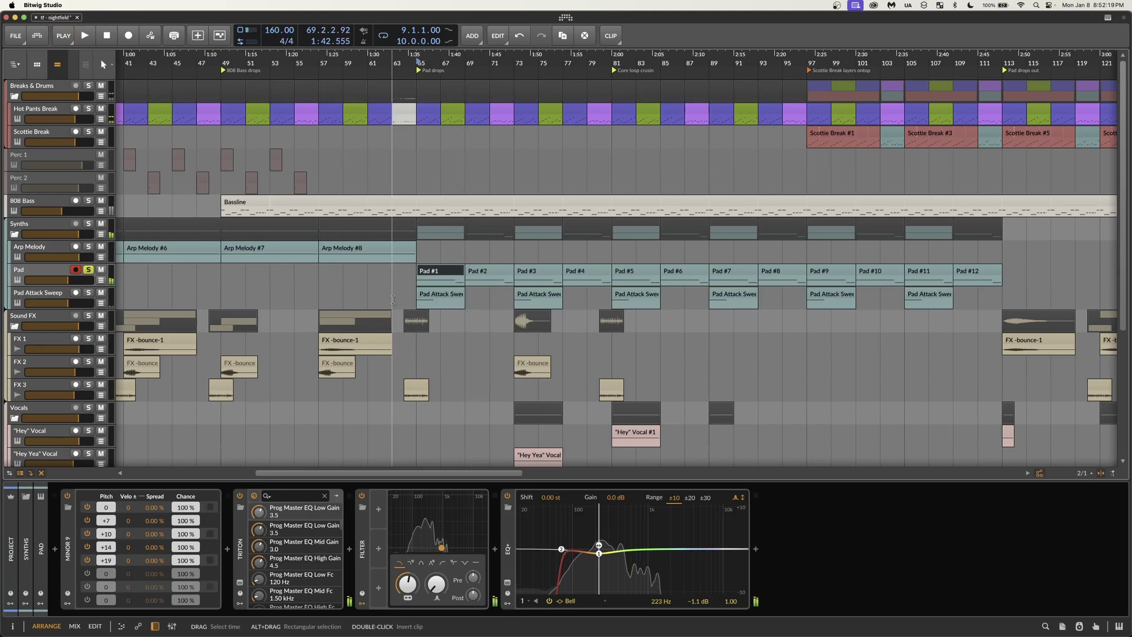
scroll(404, 299, up, 2)
scroll(404, 299, up, 2)
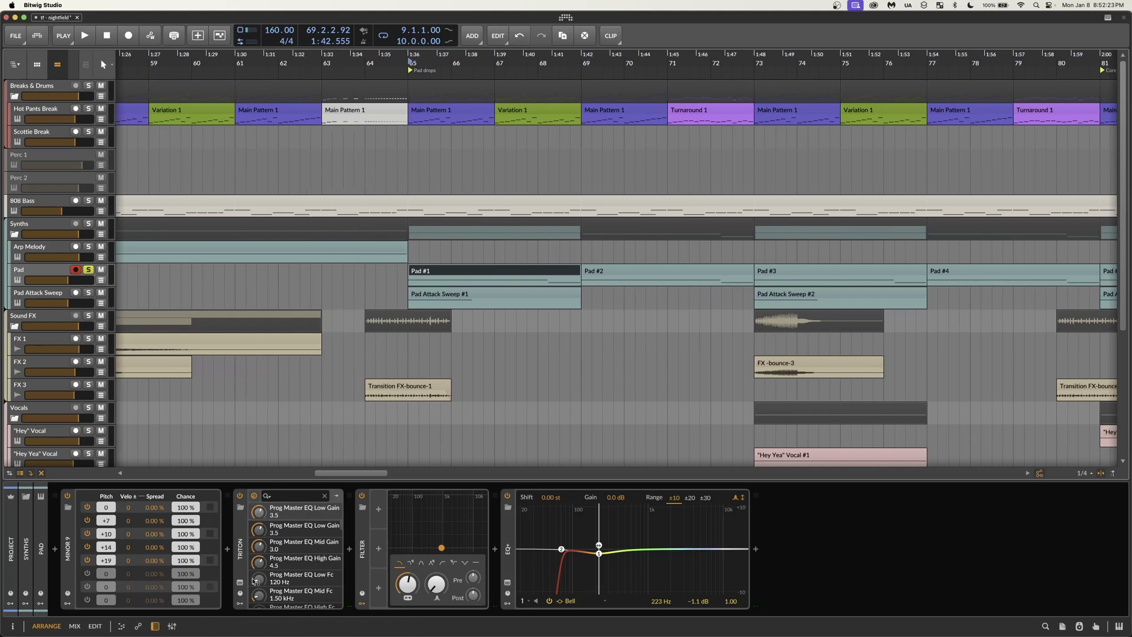
key(alt+p)
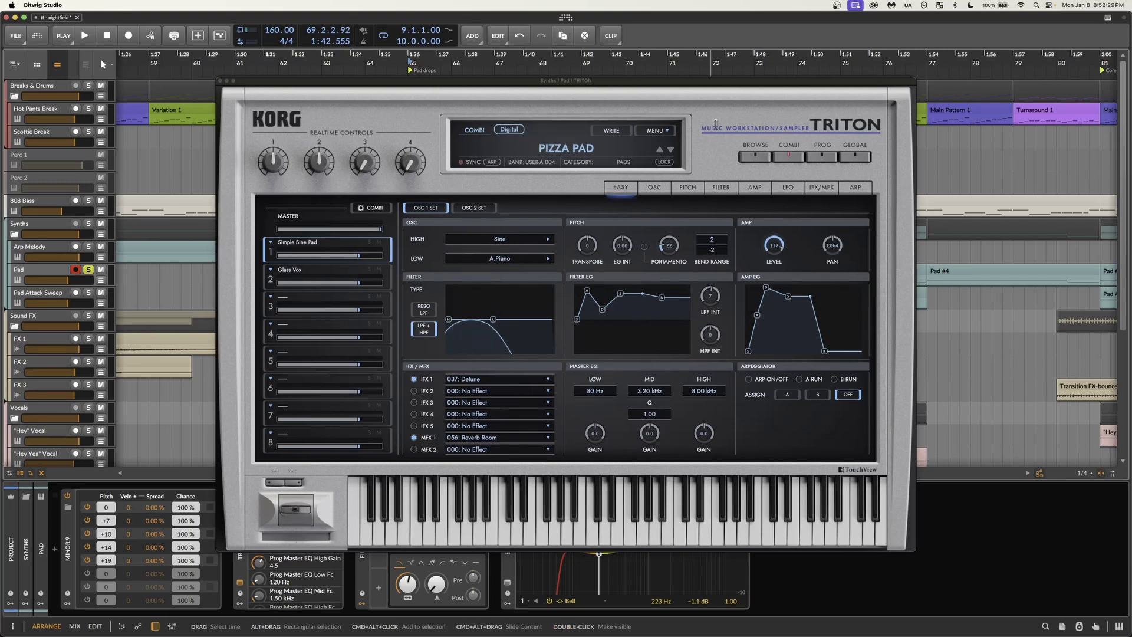
click(478, 208)
click(429, 208)
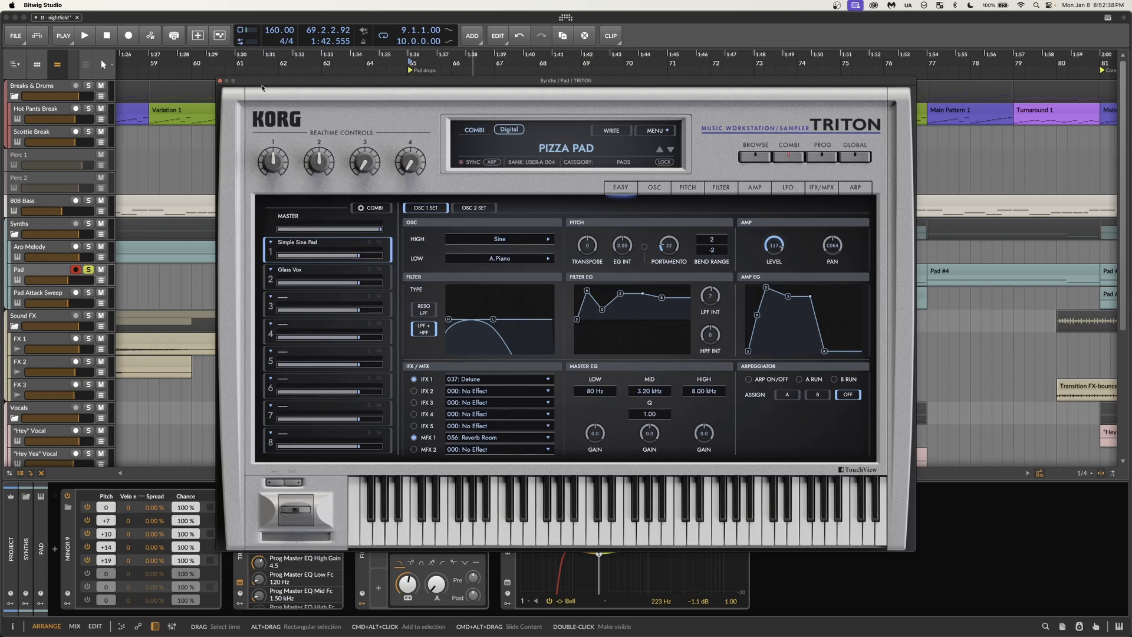
key(super+w)
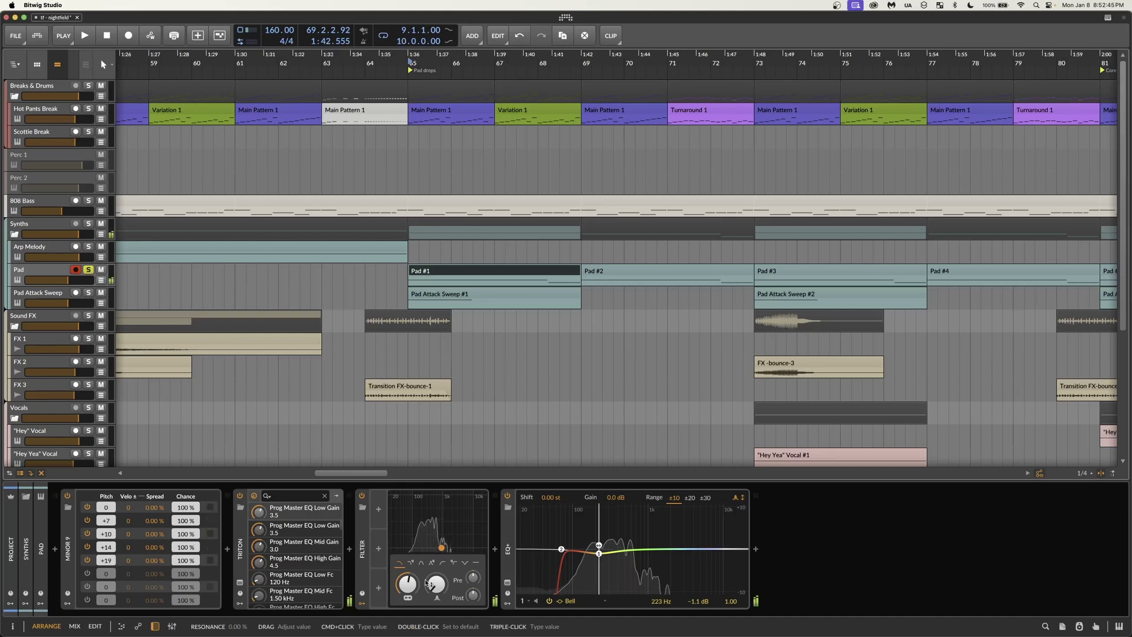
- Solo the Pad Attack Sweep track instead of Pad, view its Triton Rez. Sweep patch, and close the synth window
click(89, 293)
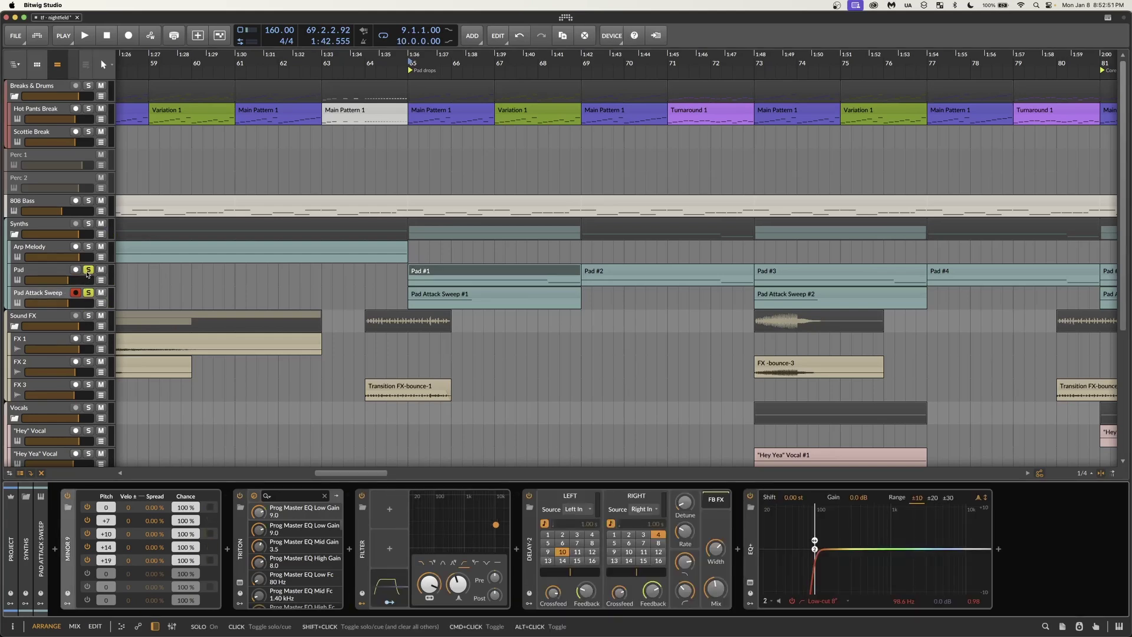
click(88, 271)
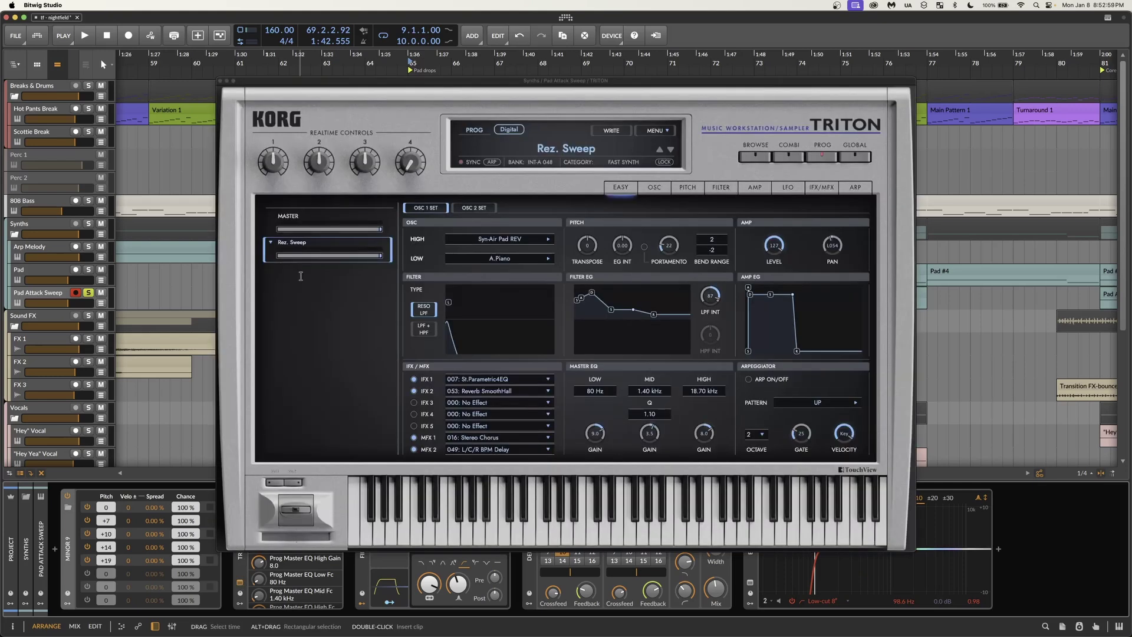
click(220, 82)
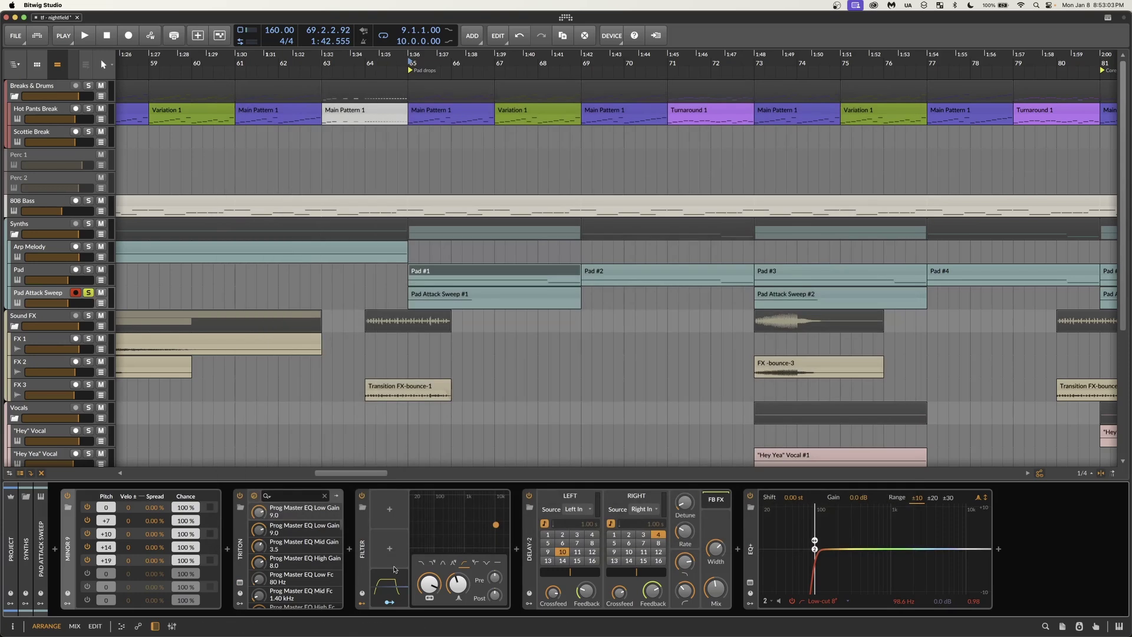
- Expand the ADSR modulator in the Pad Attack Sweep's Filter device and display its modulation mapping
click(398, 589)
click(406, 589)
click(389, 602)
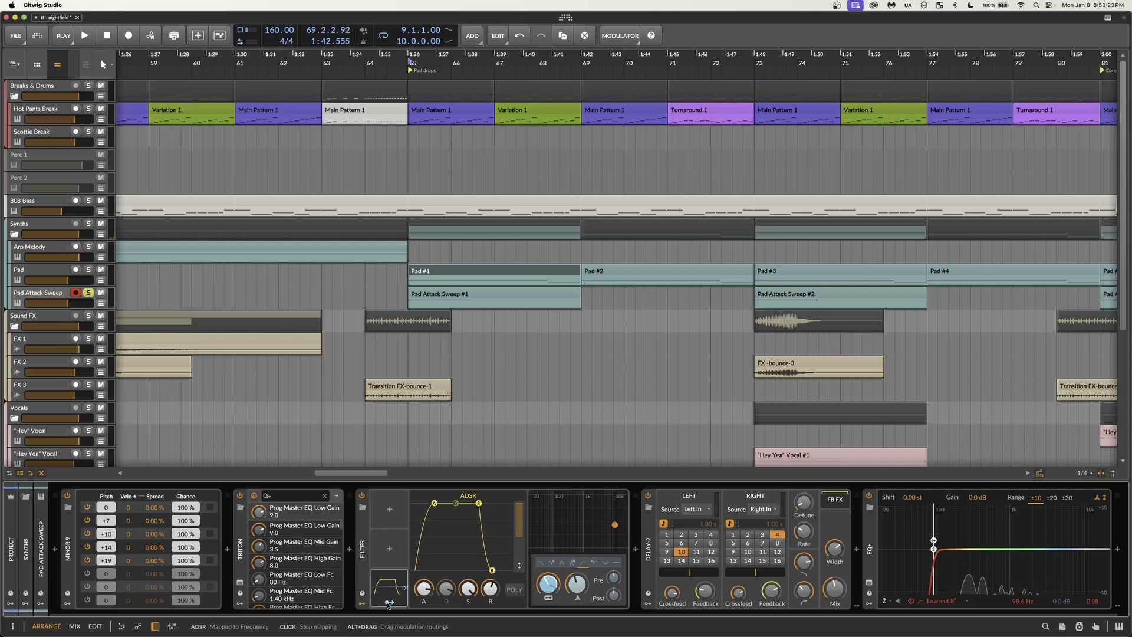
- Solo Pad together with Pad Attack Sweep and play both layers from bar 65
click(88, 270)
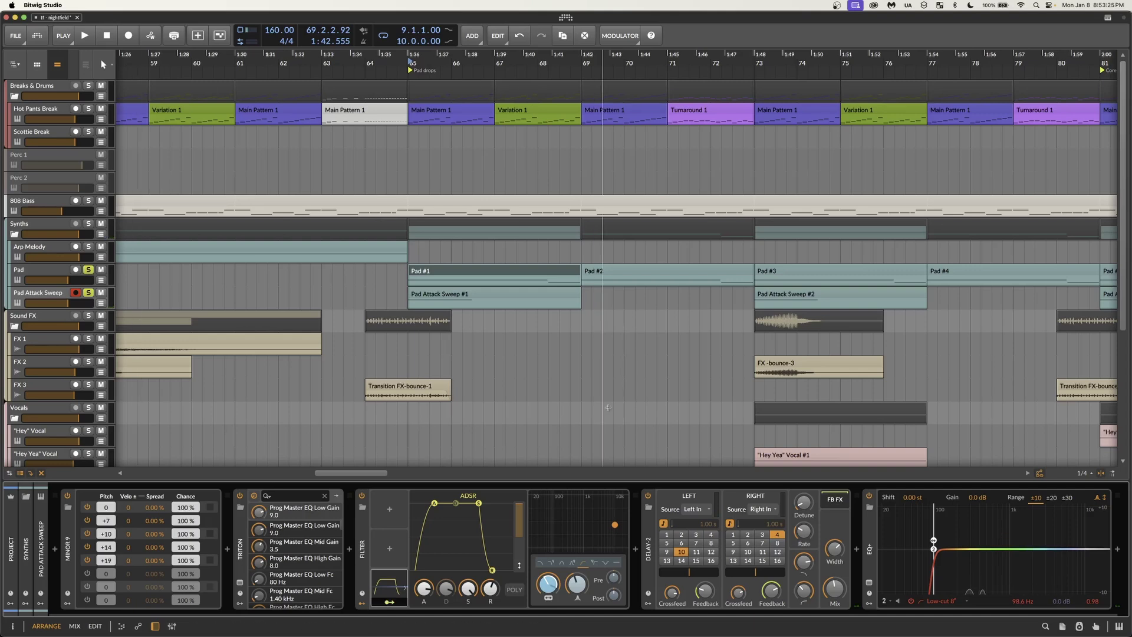
key(space)
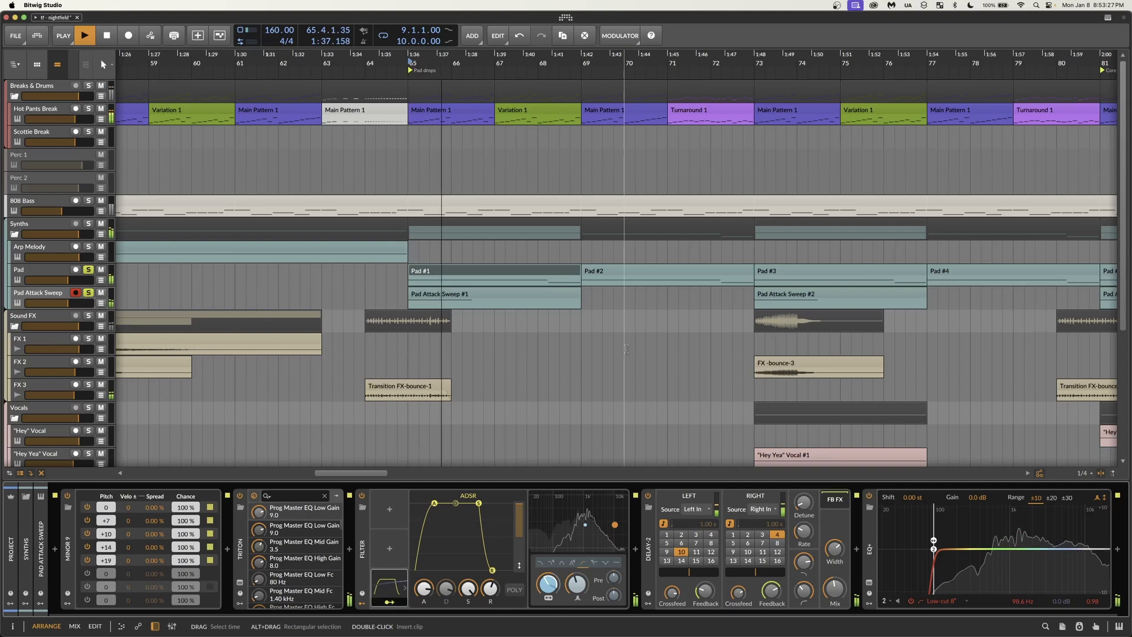
scroll(590, 330, right, 3)
scroll(490, 295, down, 3)
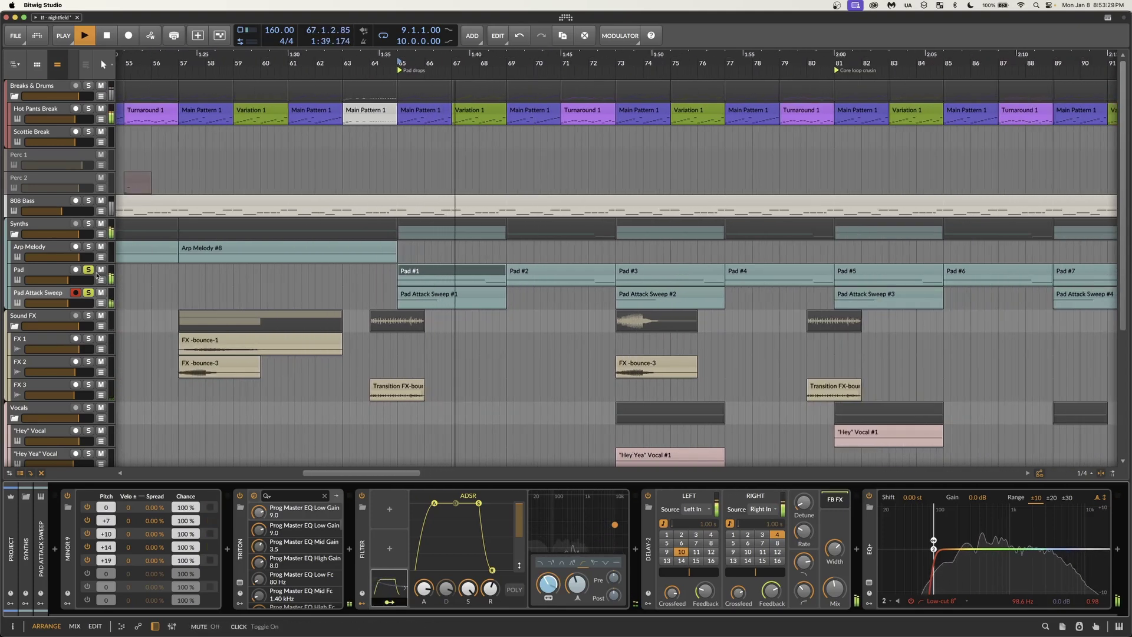
- Clear the solos on both pad tracks, play the full mix from just before bar 65, and stop playback
key(space)
key(space)
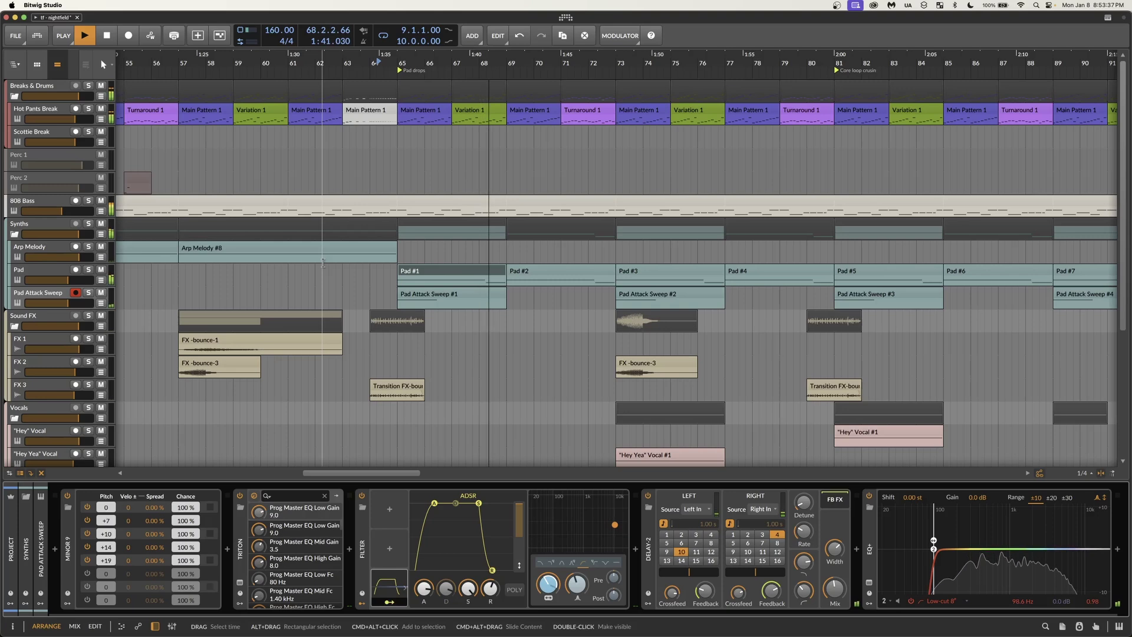
key(space)
scroll(507, 318, down, 3)
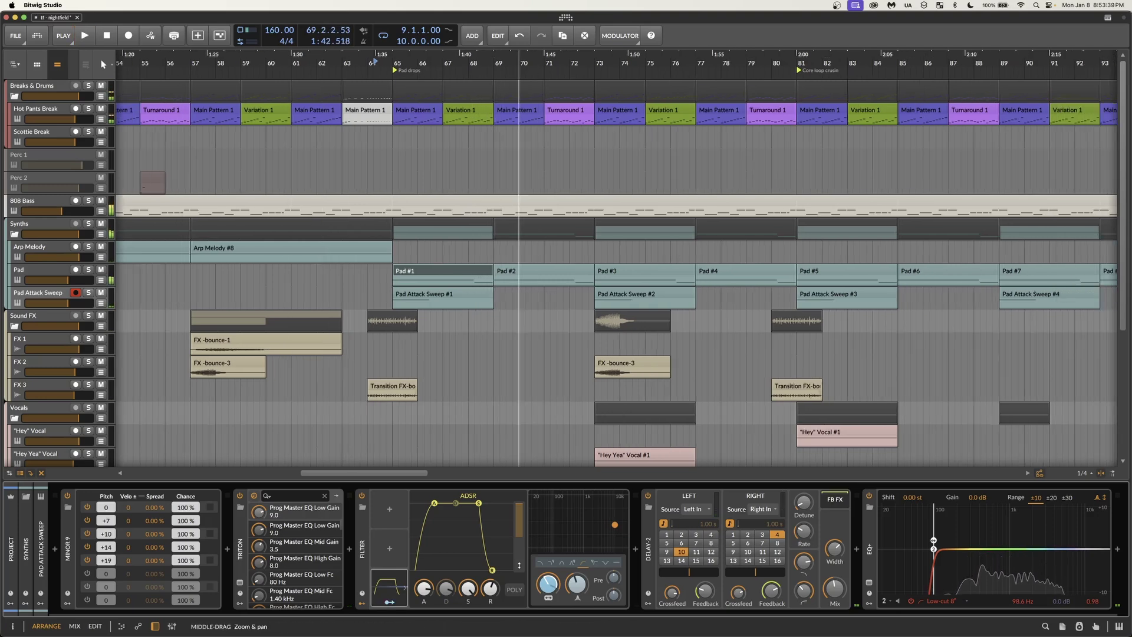
- Compare the device chains of the Pad and Pad Attack Sweep tracks, and bring the whole arrangement into view
click(442, 296)
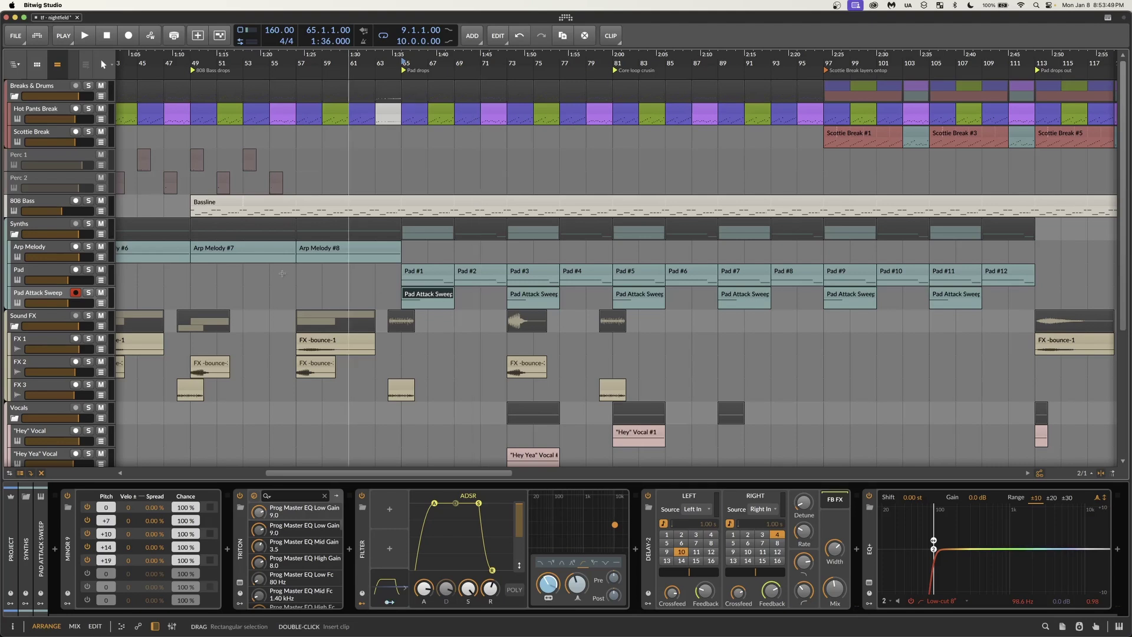
click(39, 271)
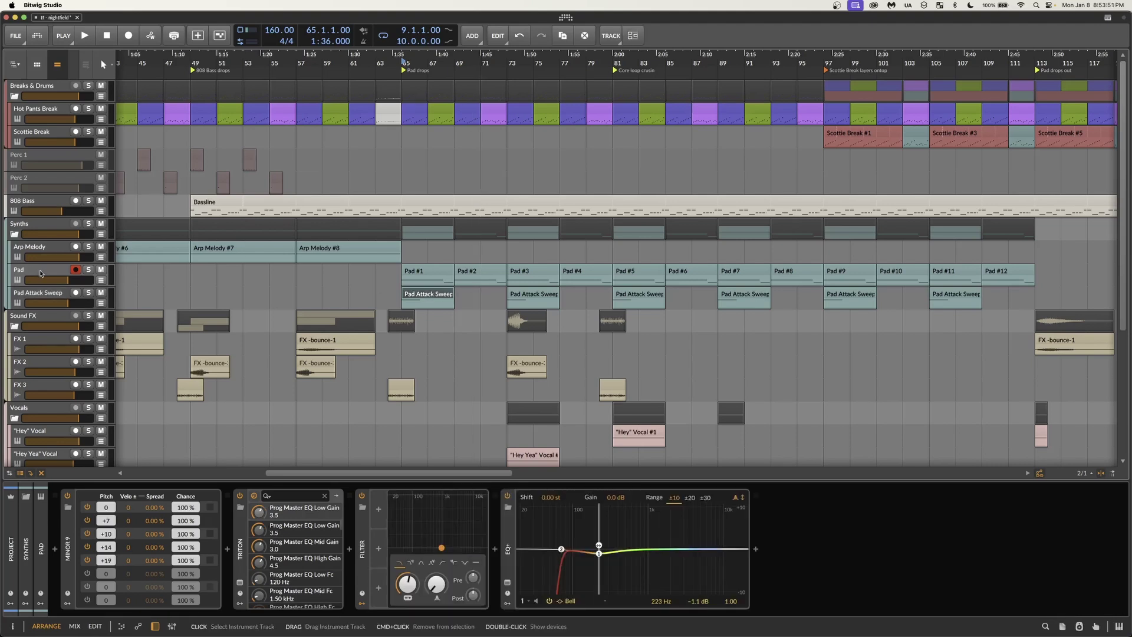
click(38, 292)
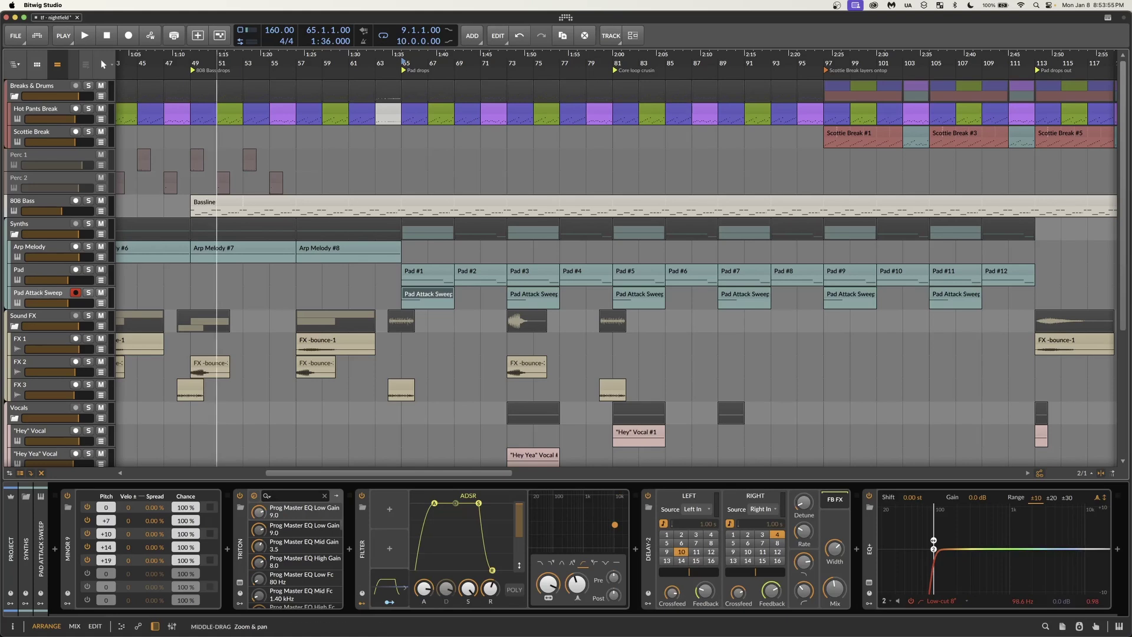
scroll(369, 297, down, 10)
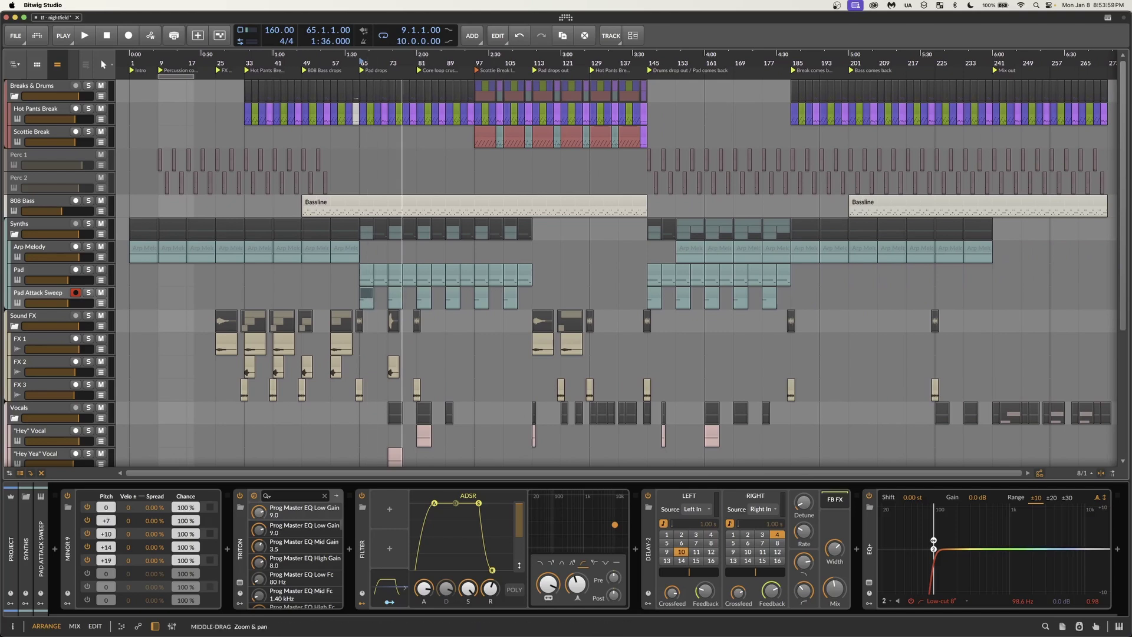
scroll(413, 281, down, 5)
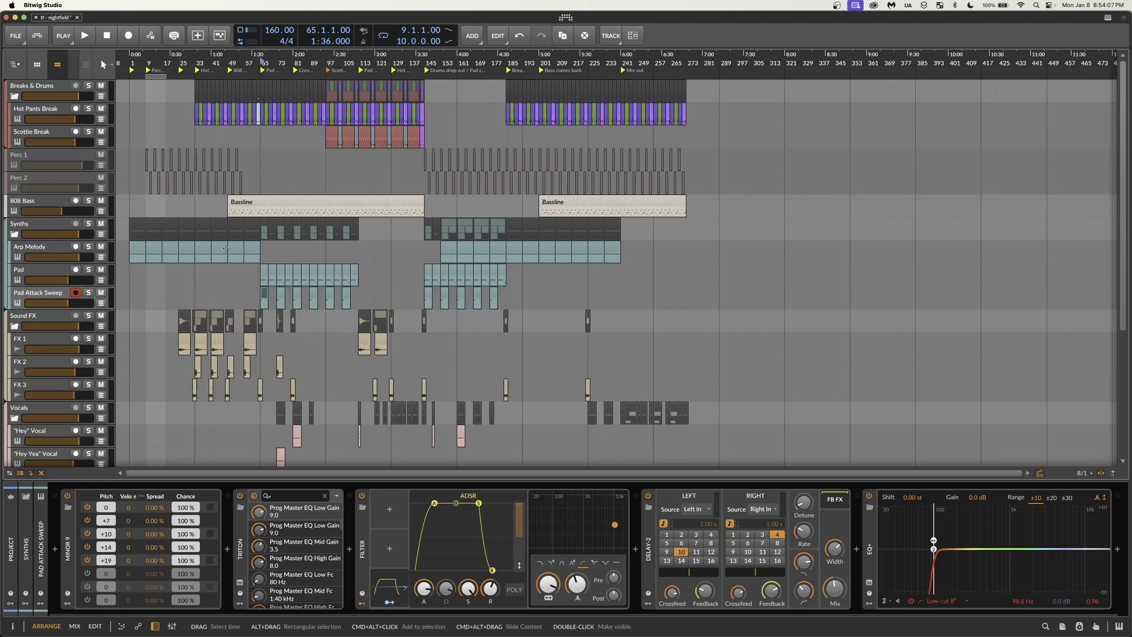
- Solo the FX 1 track, play its first clip from bar 25, and stop playback
click(88, 339)
scroll(273, 358, up, 5)
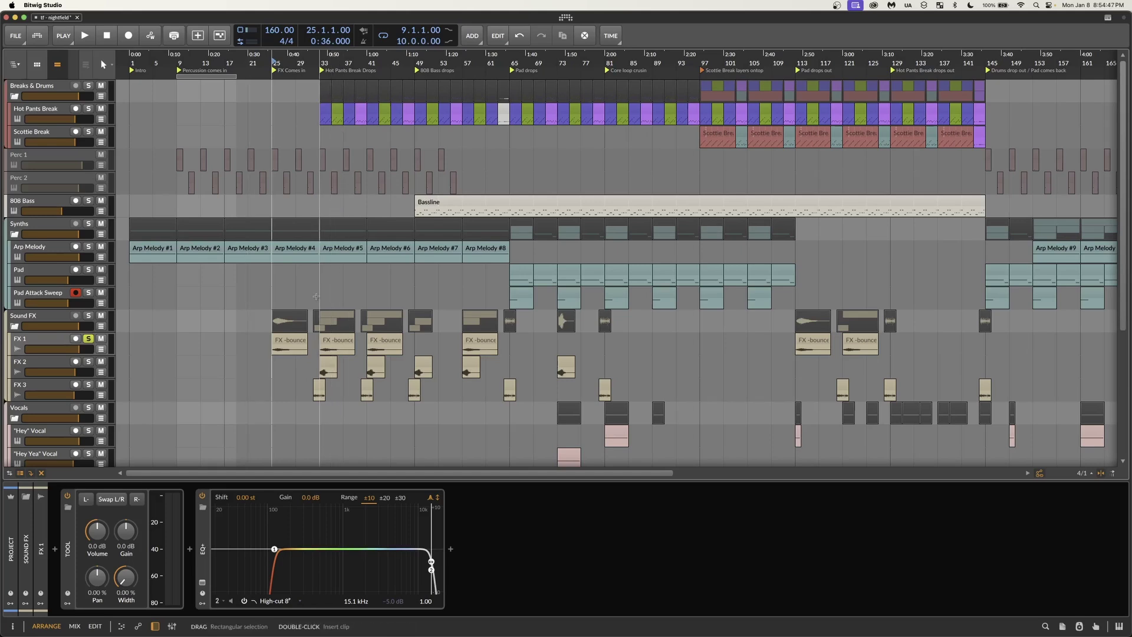
drag(333, 62, 331, 106)
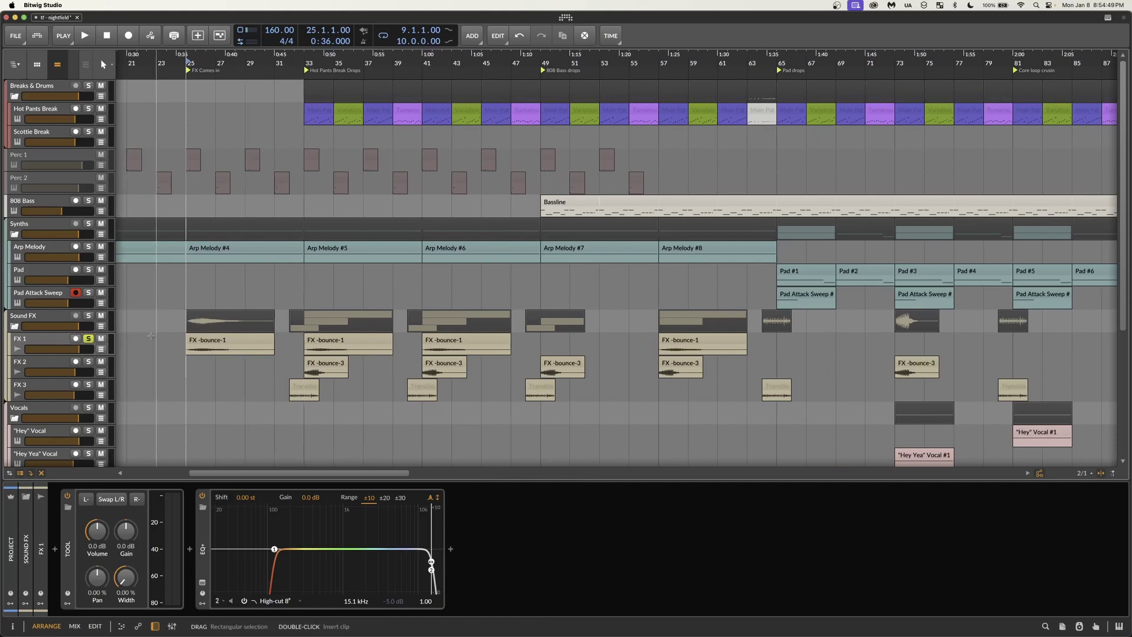
key(space)
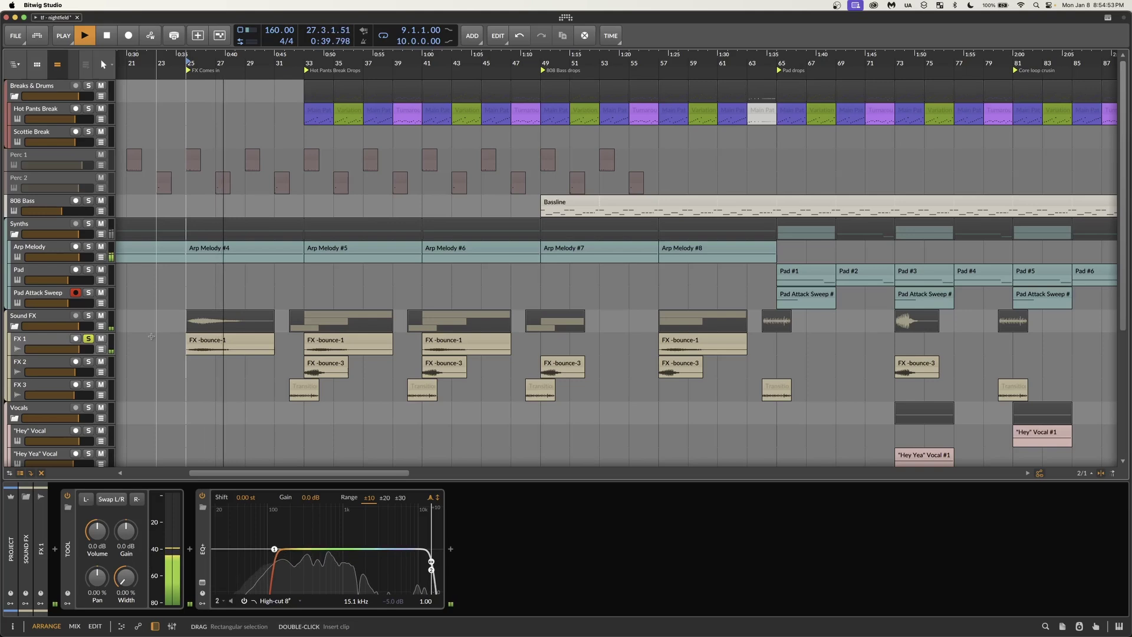
key(space)
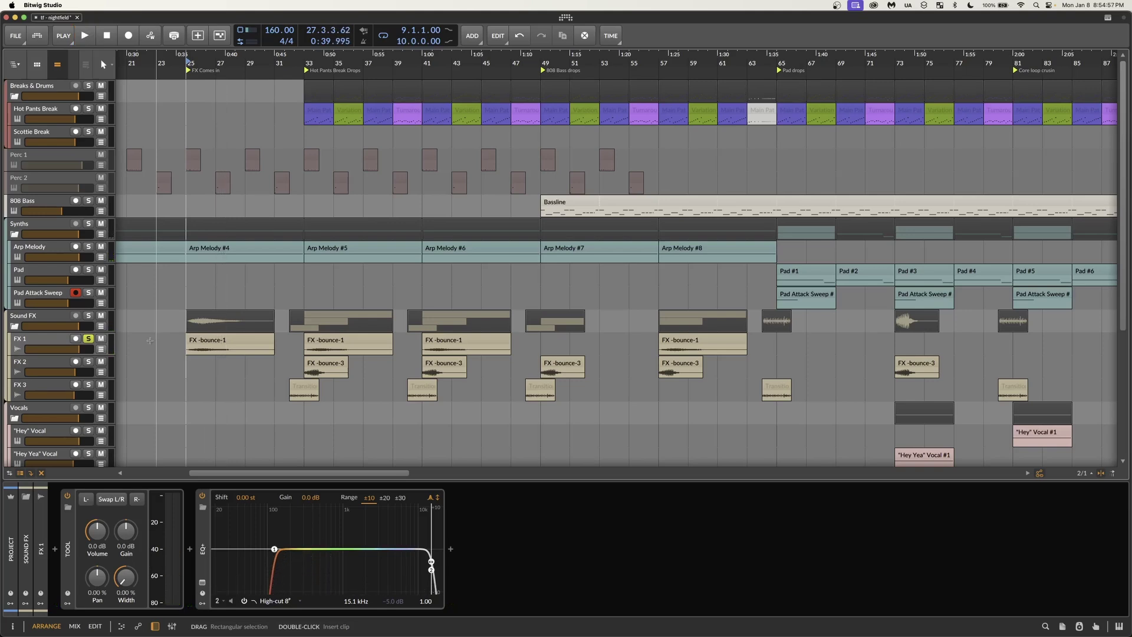
- Solo FX 2 instead of FX 1, play its FX-bounce-3 clip from bar 33, and stop playback
click(89, 361)
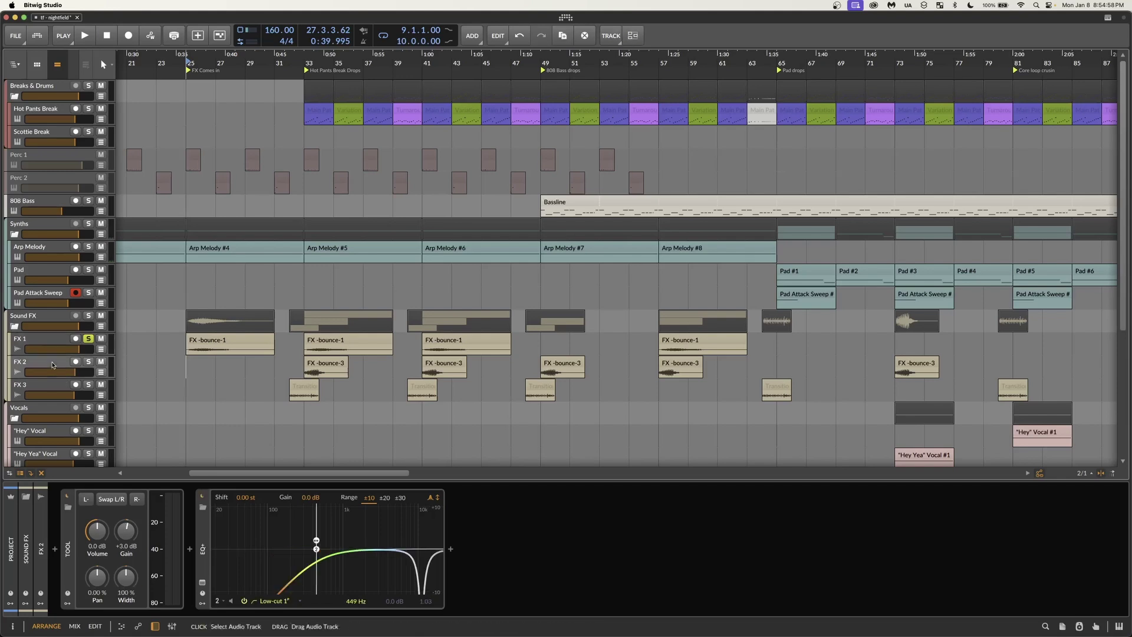
click(88, 339)
key(plus)
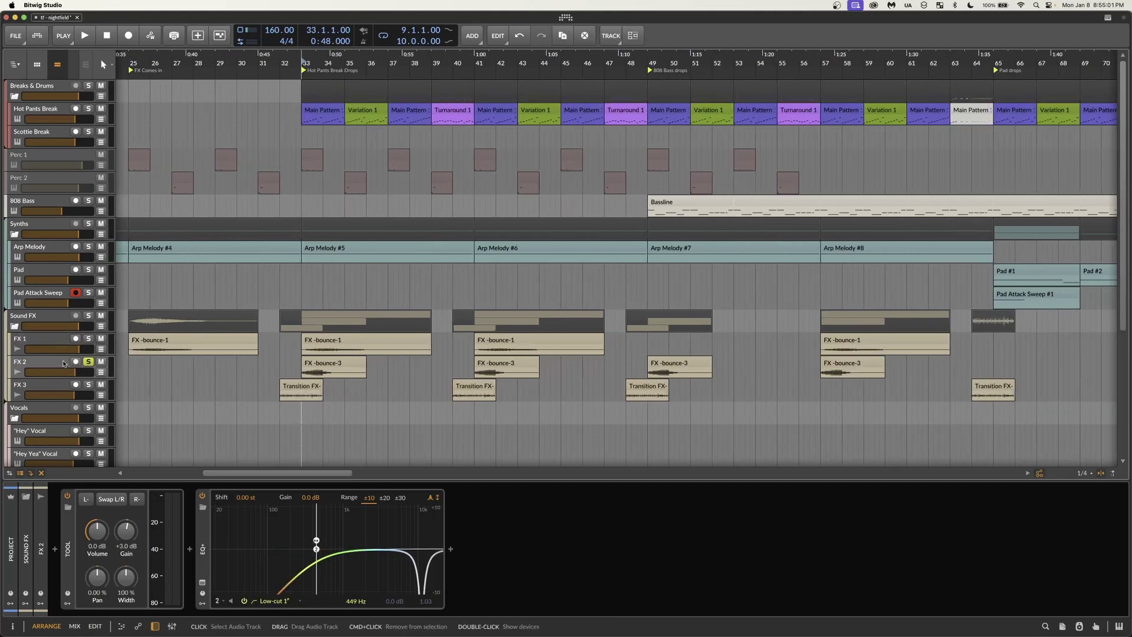
key(space)
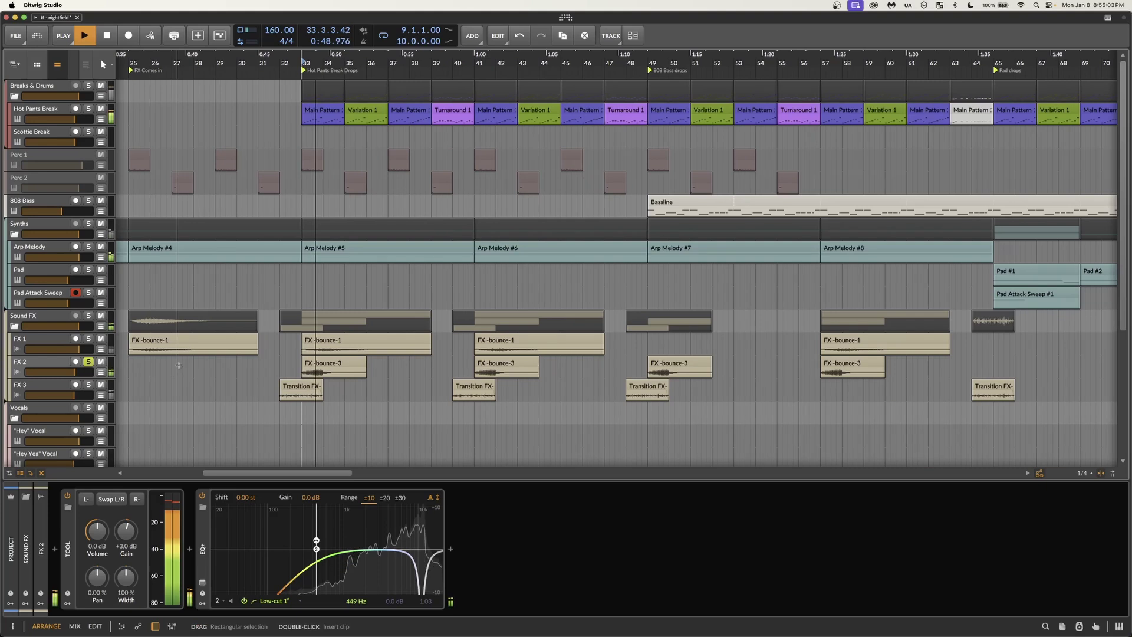
key(space)
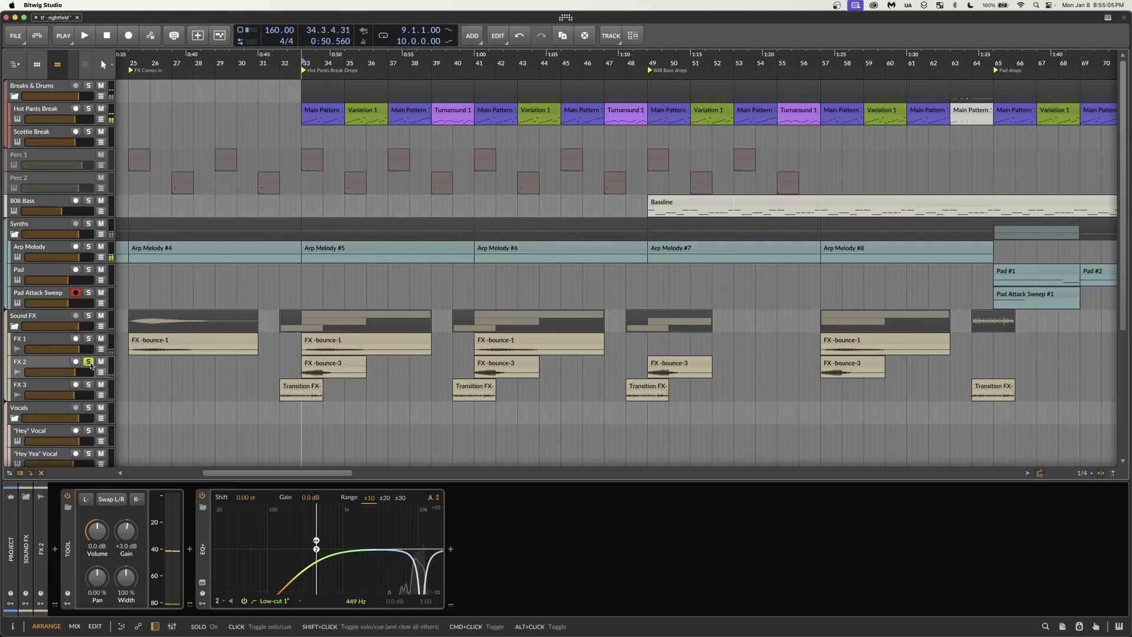
- Solo FX 3 instead of FX 2, play its transition clip from bar 32, and stop playback
click(88, 361)
drag(287, 59, 283, 62)
click(88, 385)
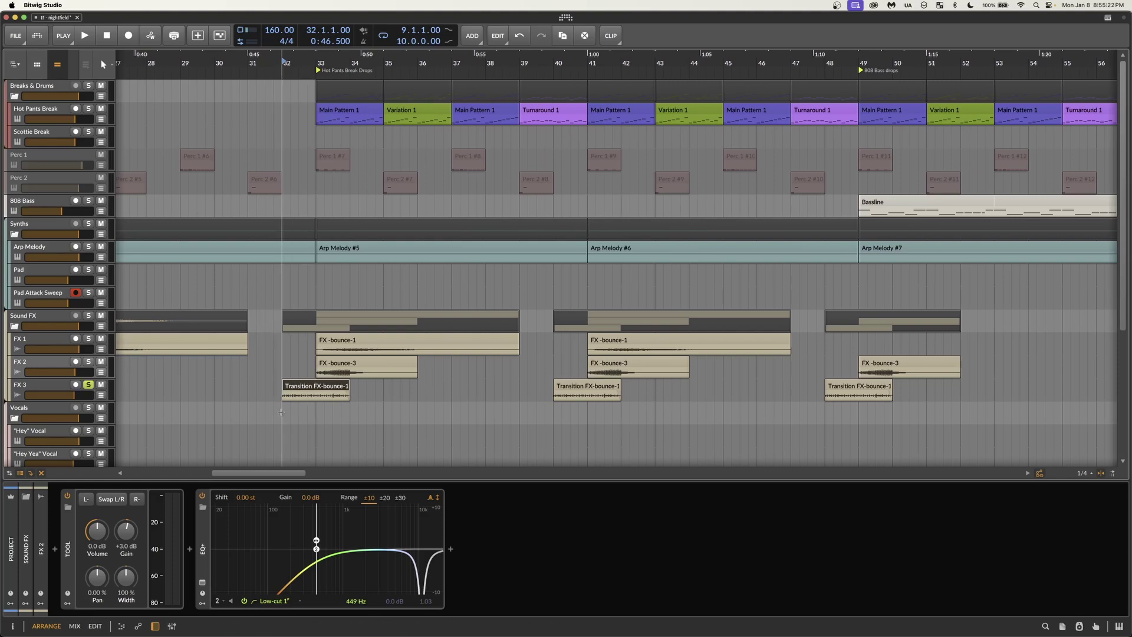
key(space)
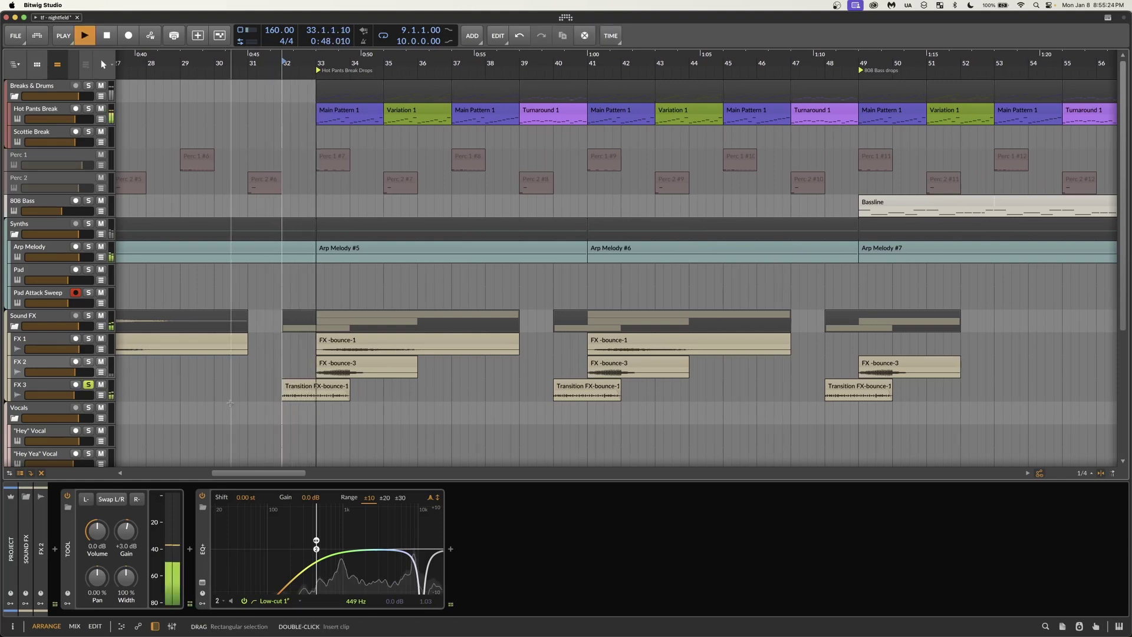
key(space)
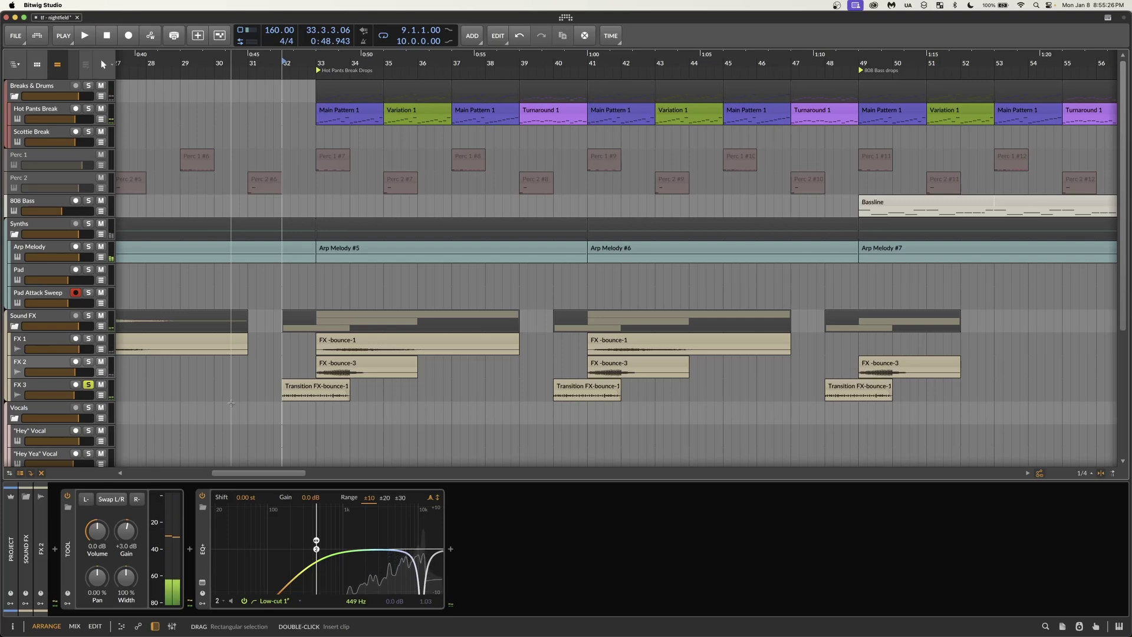
- Solo FX 1 and FX 2 along with FX 3, and play the layered effects from bar 31 into the break drop
click(323, 386)
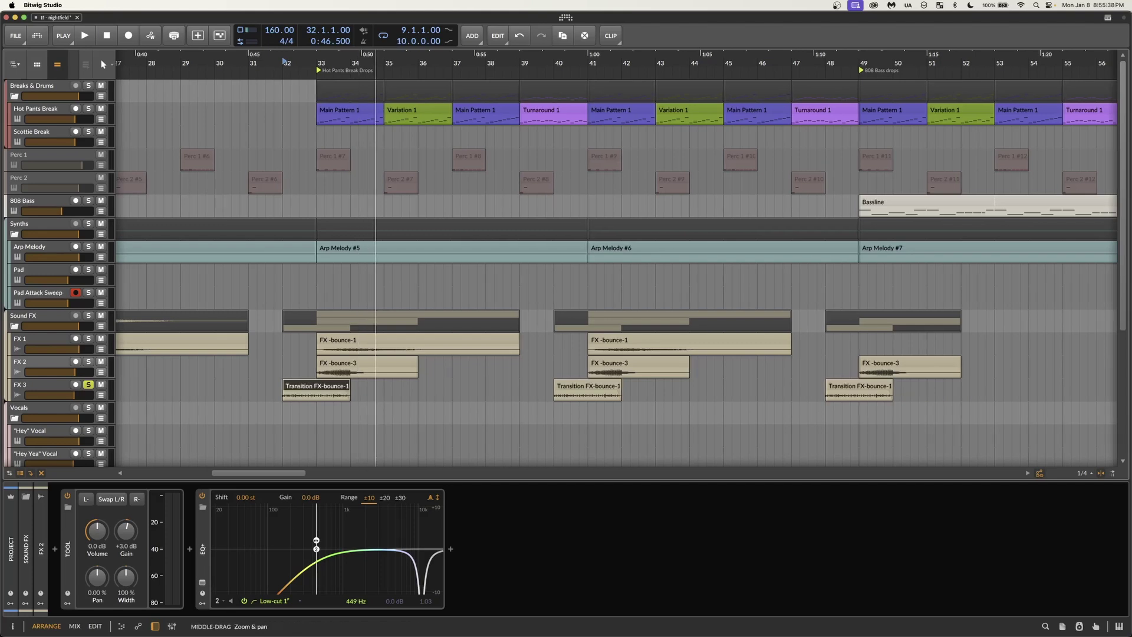
scroll(377, 354, left, 1)
click(88, 339)
click(88, 362)
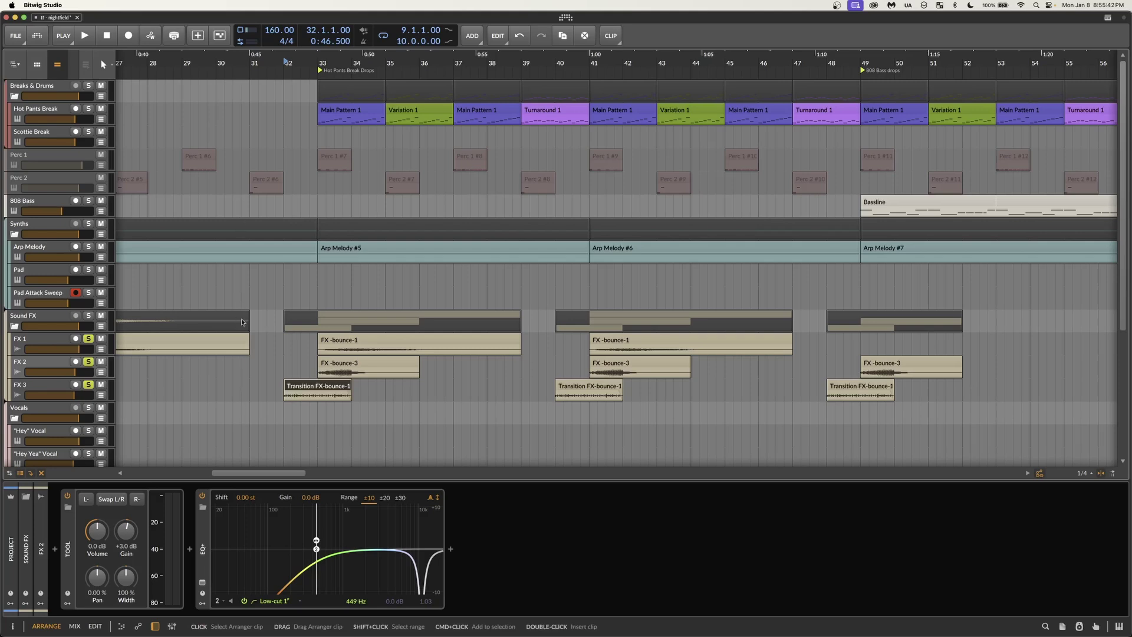
click(342, 112)
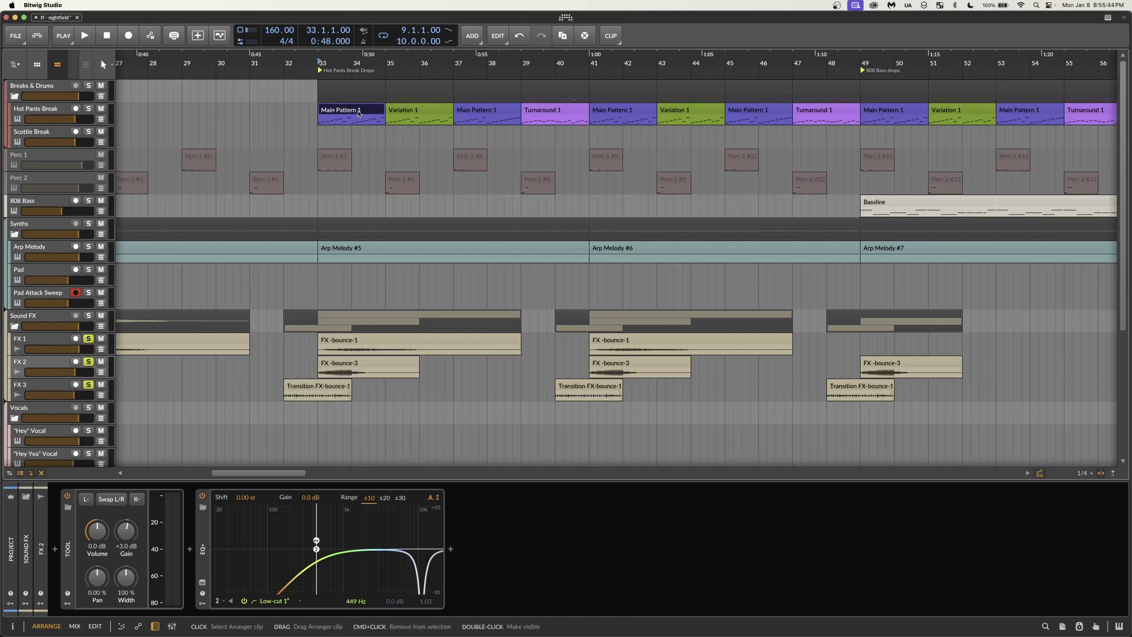
click(254, 66)
key(space)
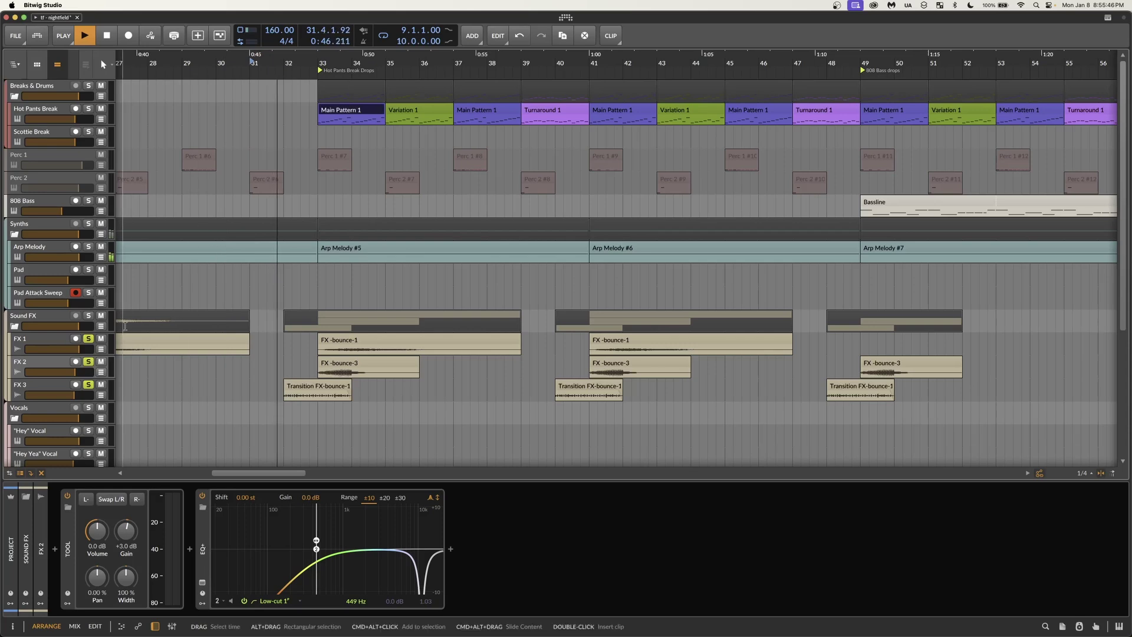
- Unsolo FX 1, FX 2 and FX 3, replay the effects in the full mix from bar 31, and stop playback
click(90, 343)
click(88, 362)
key(space)
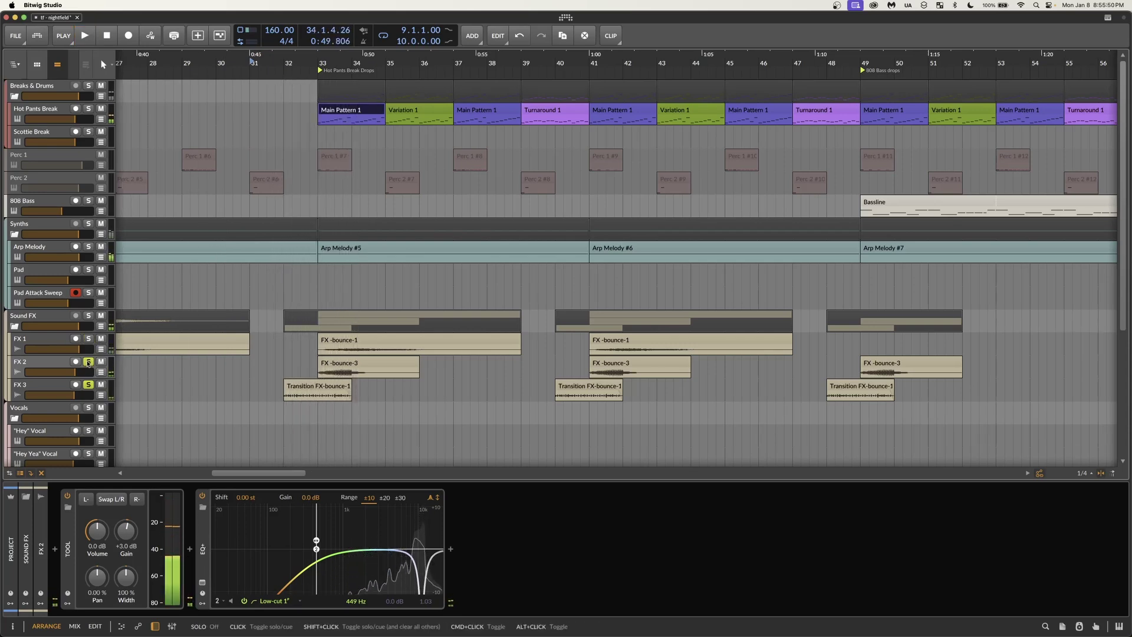
click(89, 385)
key(space)
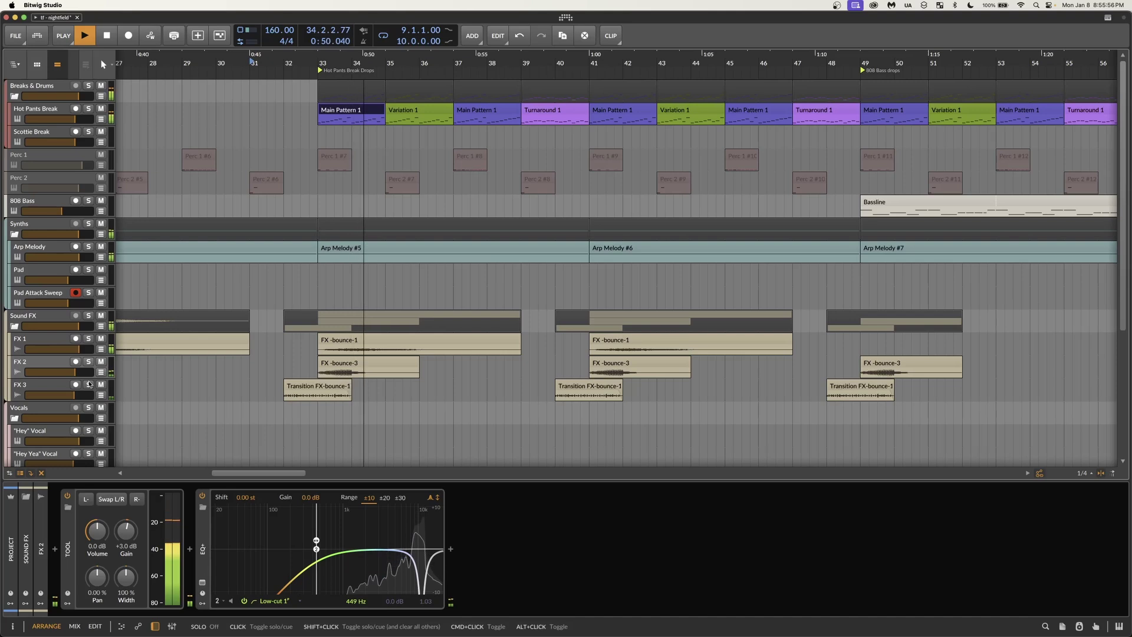
key(space)
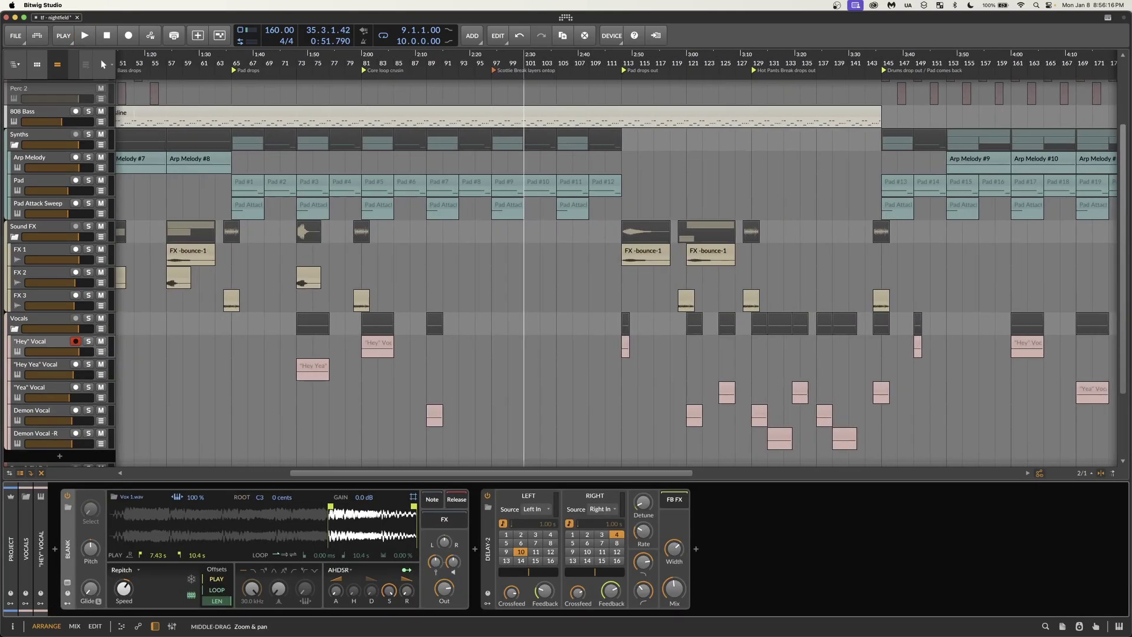
- Select the "Hey", "Hey Yea", "Yea", Demon Vocal and Demon Vocal -R tracks in turn, auditioning each one's sample and device chain
scroll(214, 390, up, 2)
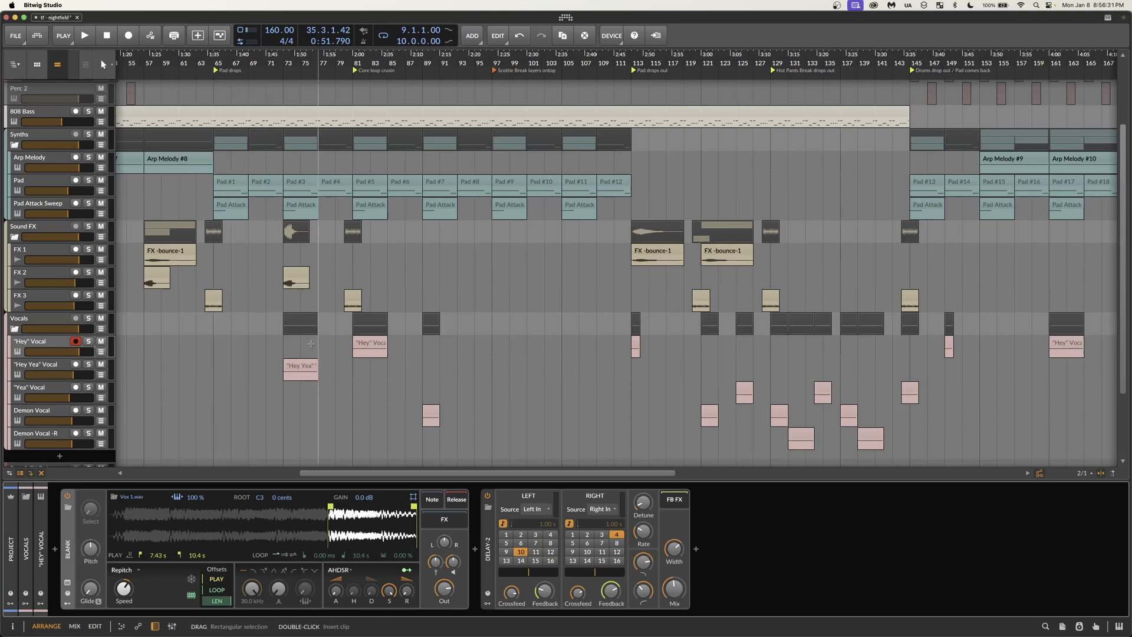
click(54, 343)
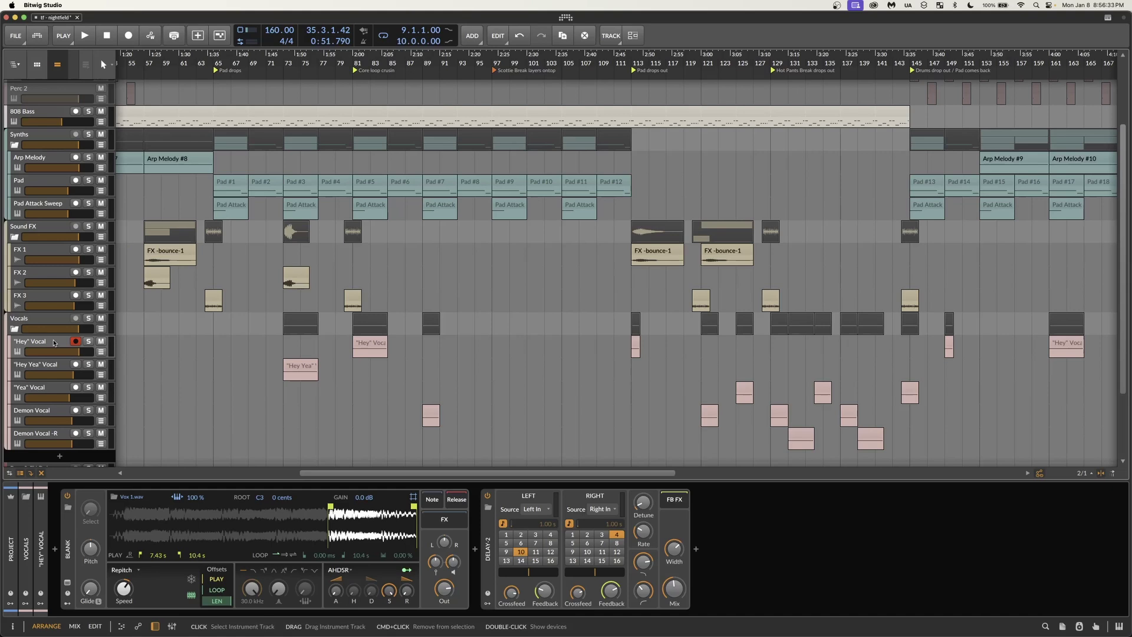
click(49, 370)
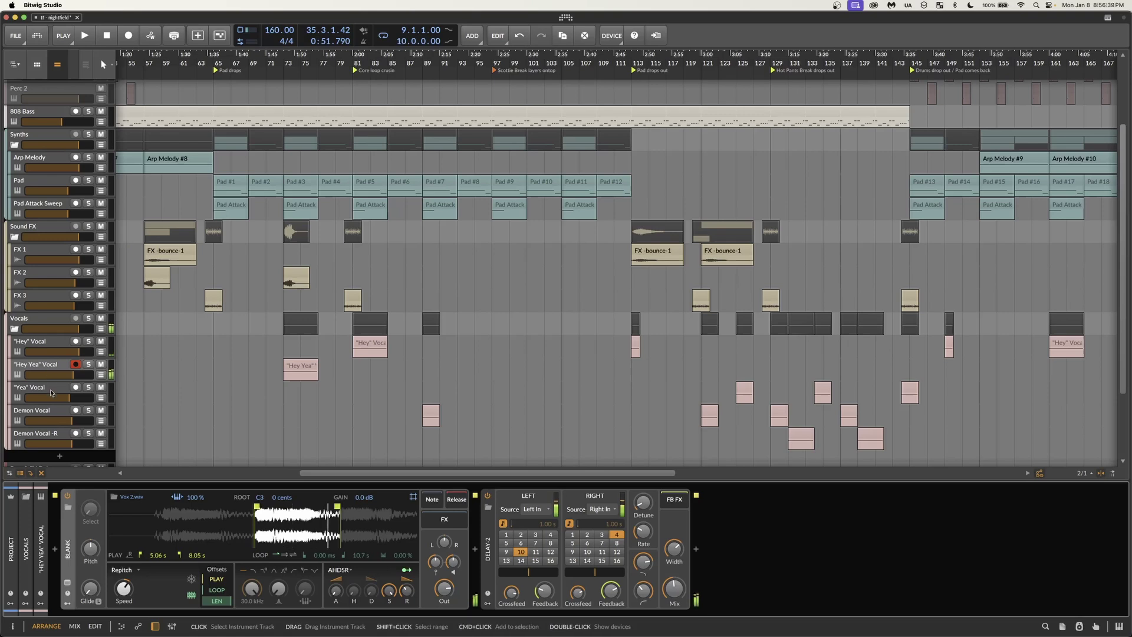
click(51, 393)
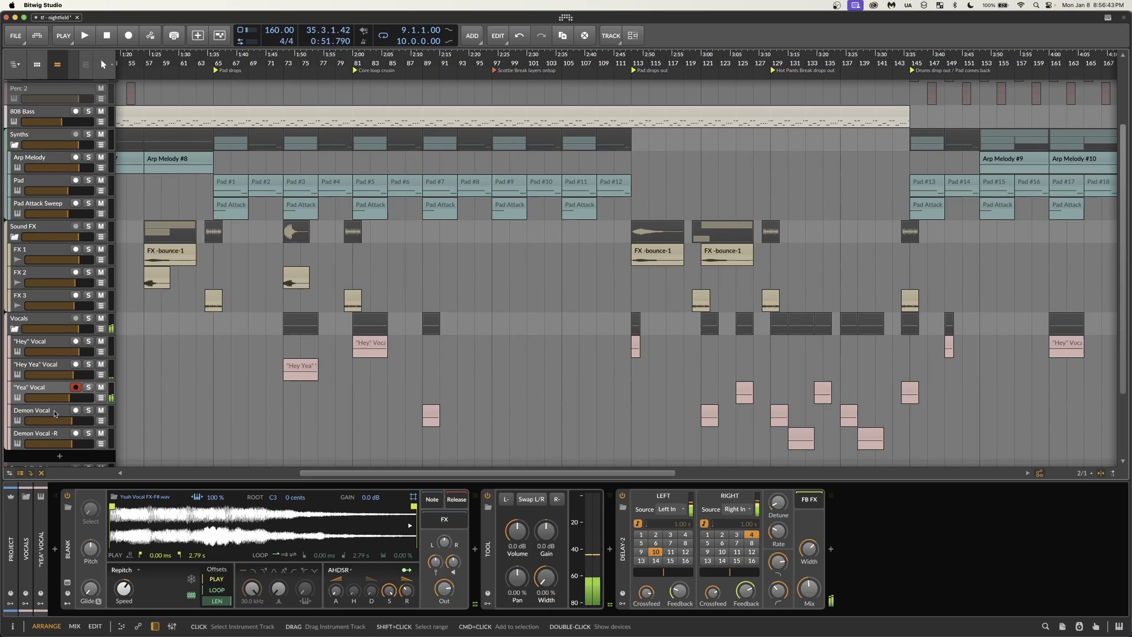
click(54, 413)
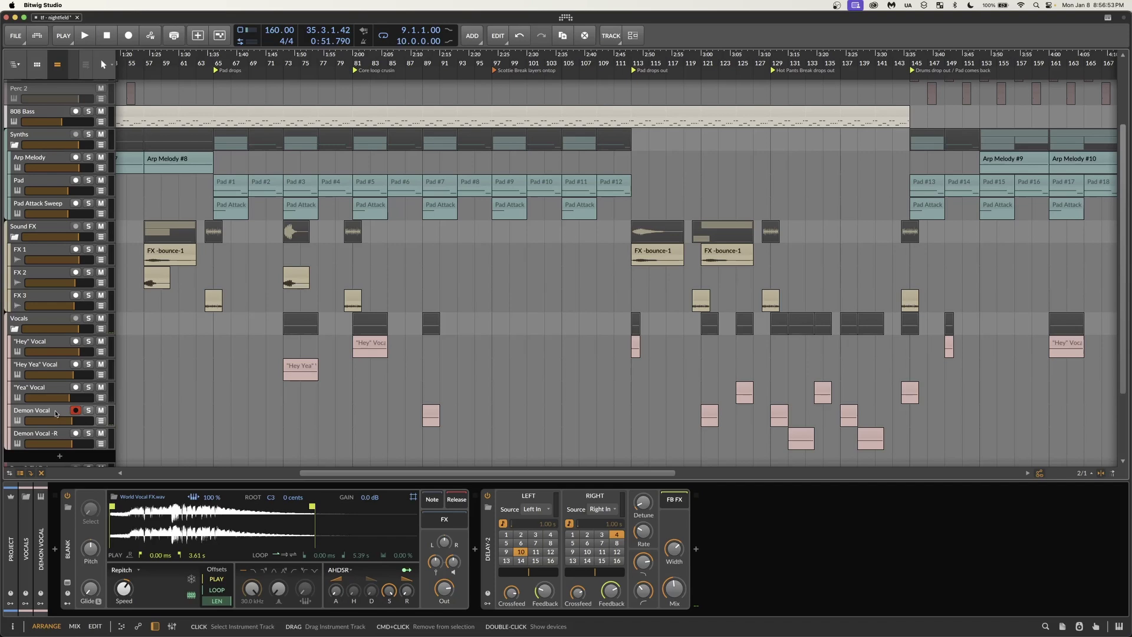
click(50, 435)
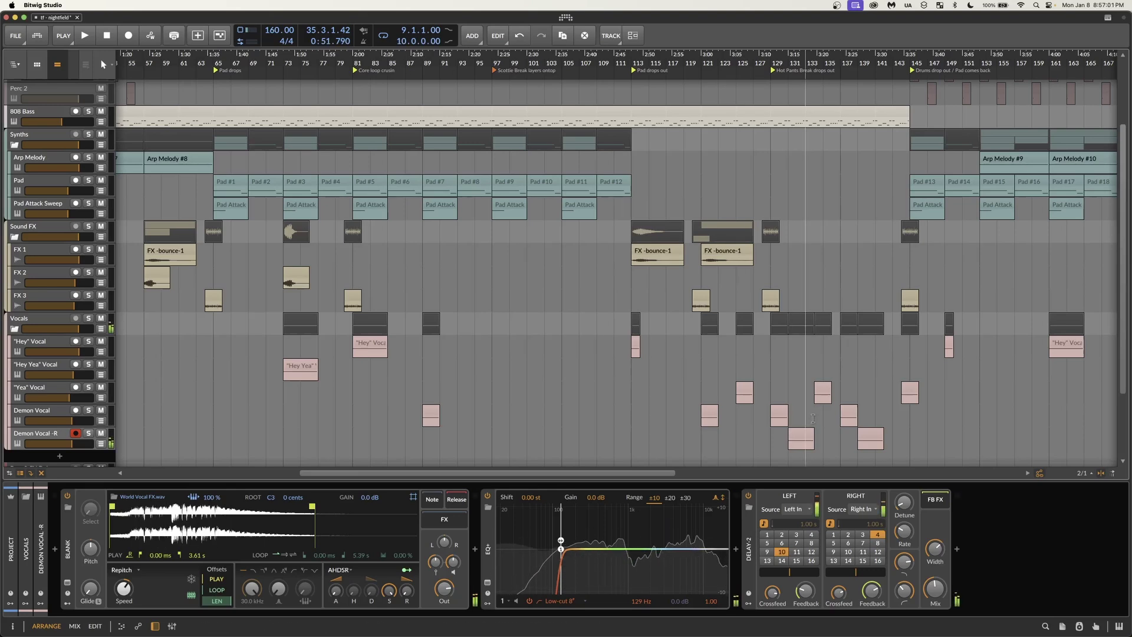
- Solo Demon Vocal and Demon Vocal -R, play them from bar 129, and add the "Yea" Vocal to the solo
scroll(722, 265, up, 3)
scroll(722, 265, up, 3)
click(588, 363)
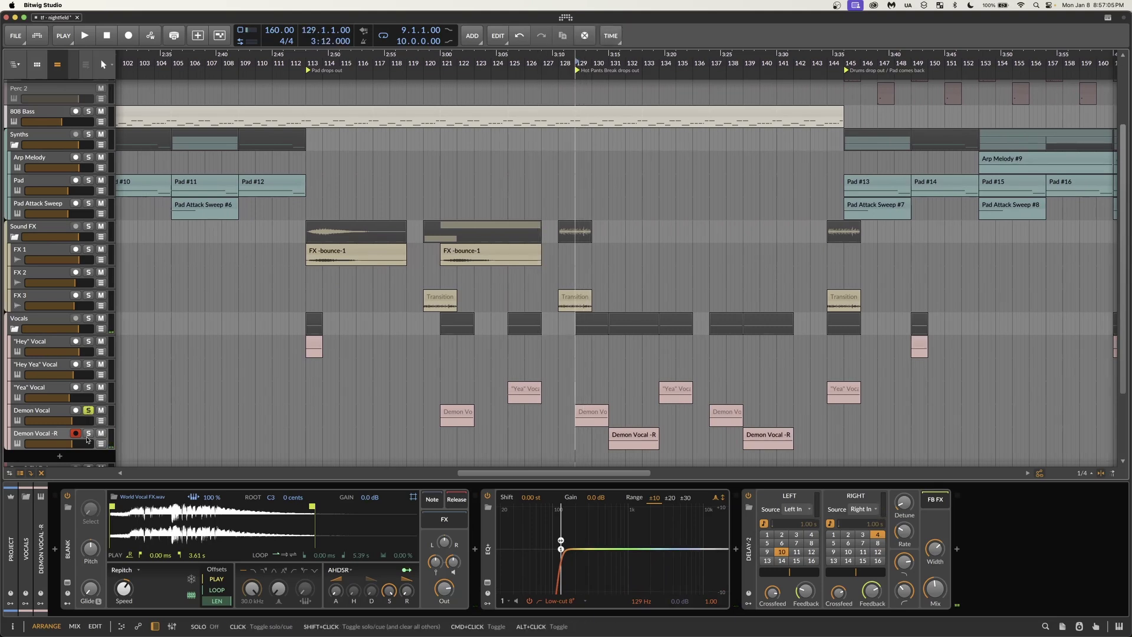
drag(89, 411, 88, 434)
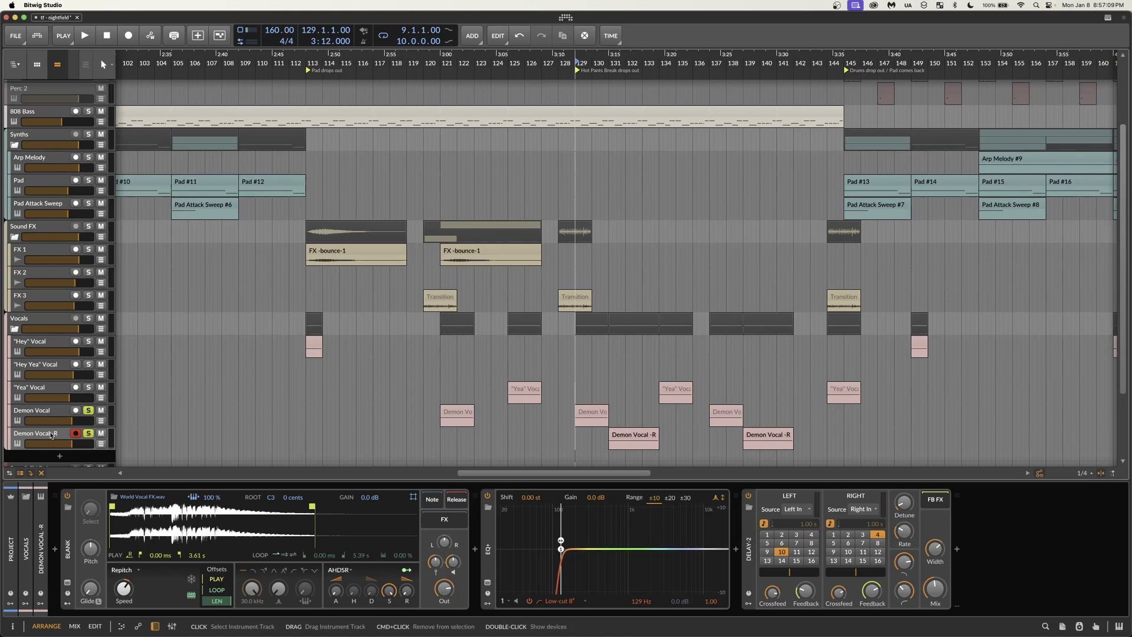
key(space)
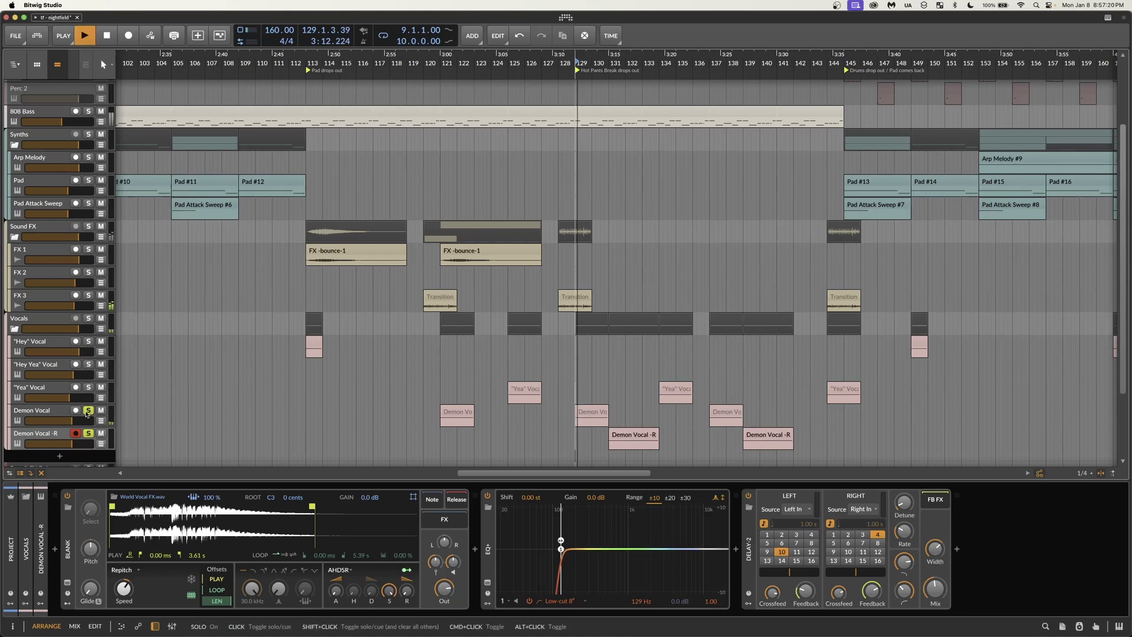
scroll(784, 266, up, 3)
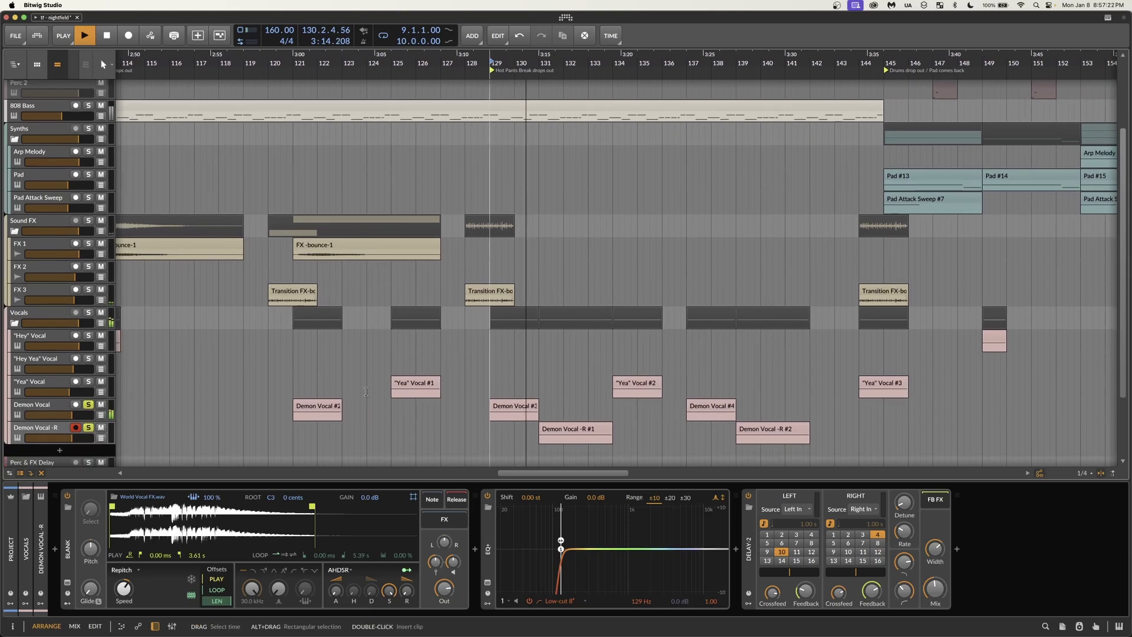
scroll(157, 364, down, 2)
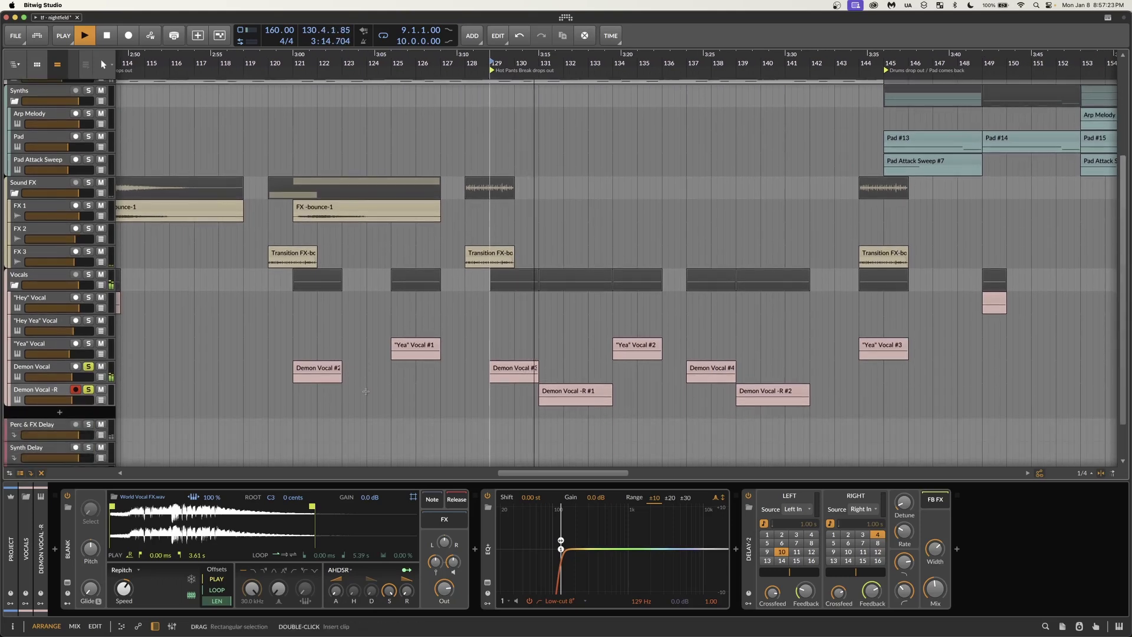
click(89, 343)
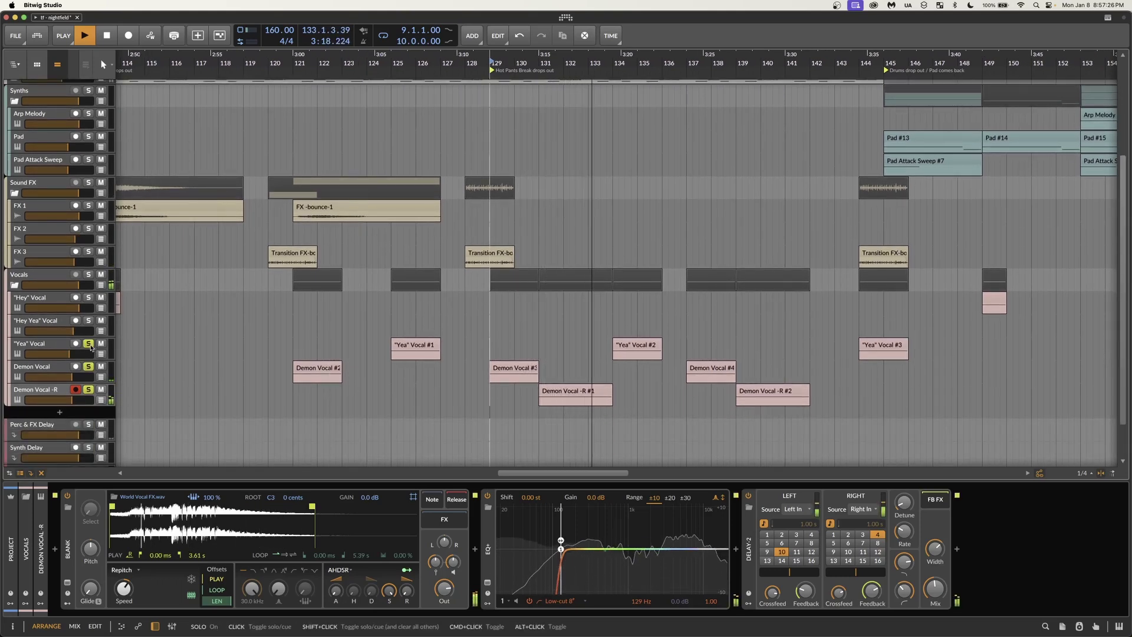
- Clear all solos, replay the vocals in the full mix from bar 129, and stop playback
shift+click(88, 344)
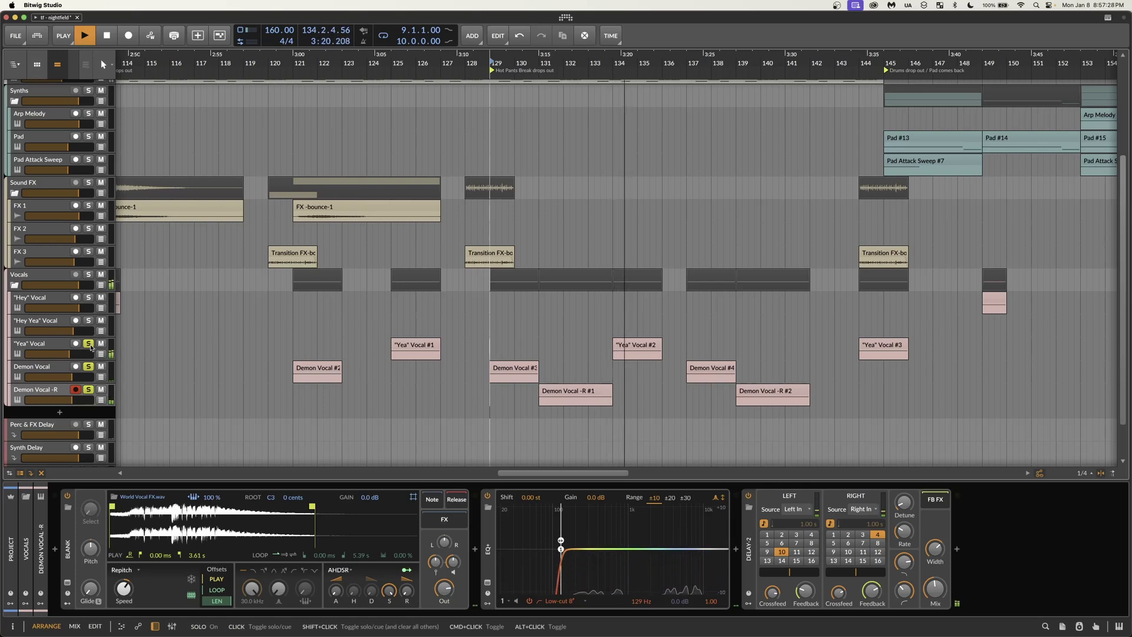
key(space)
key(space)
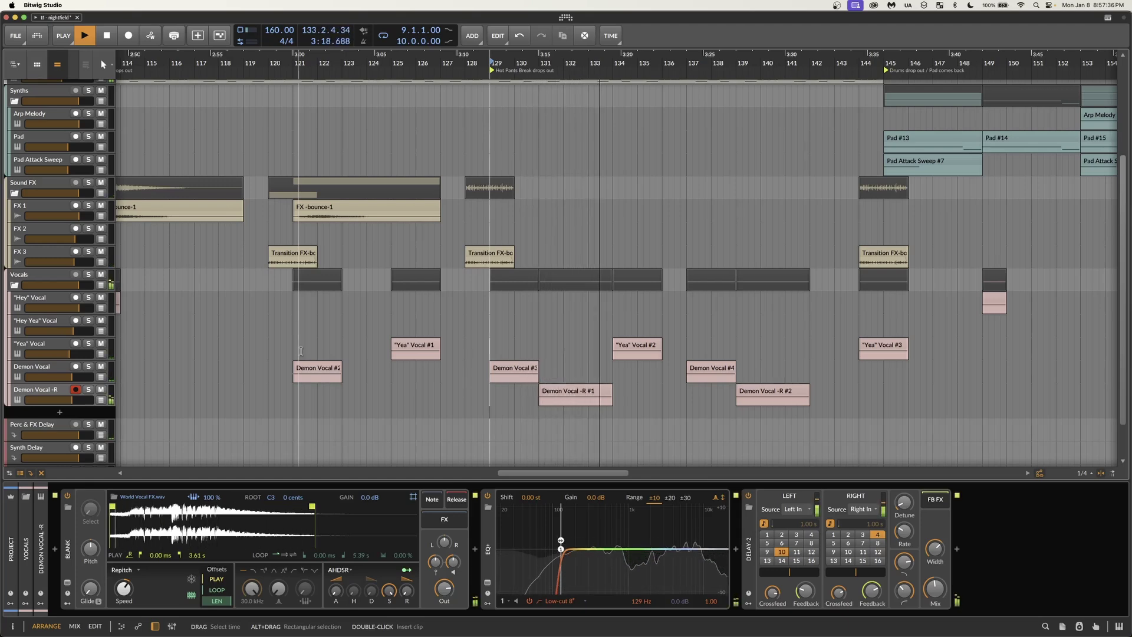
scroll(307, 339, down, 5)
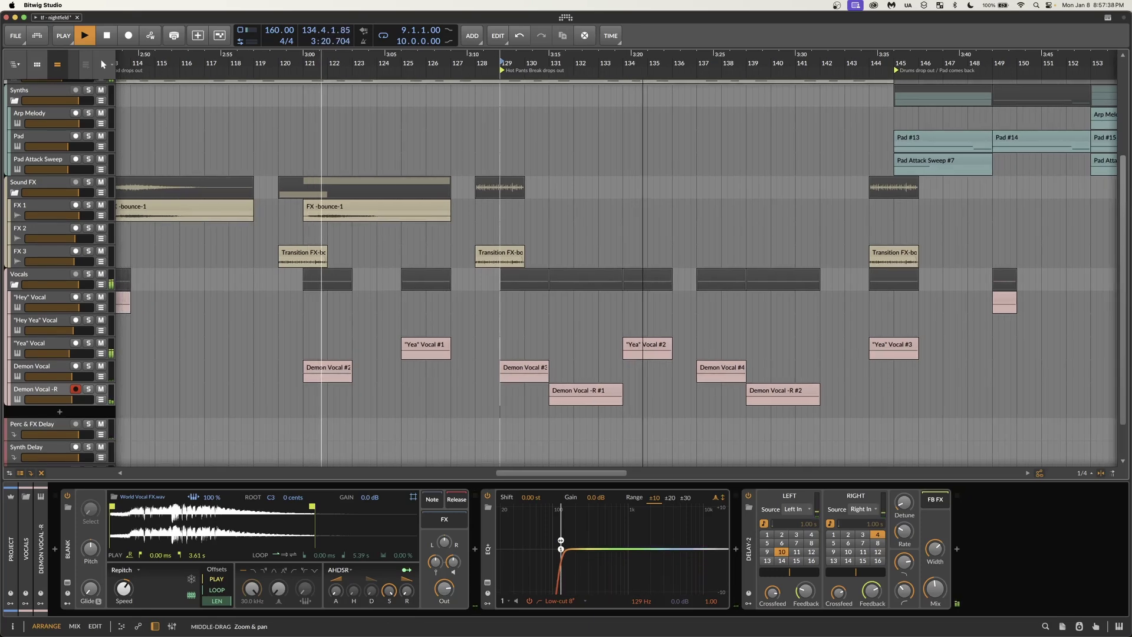
scroll(345, 323, up, 5)
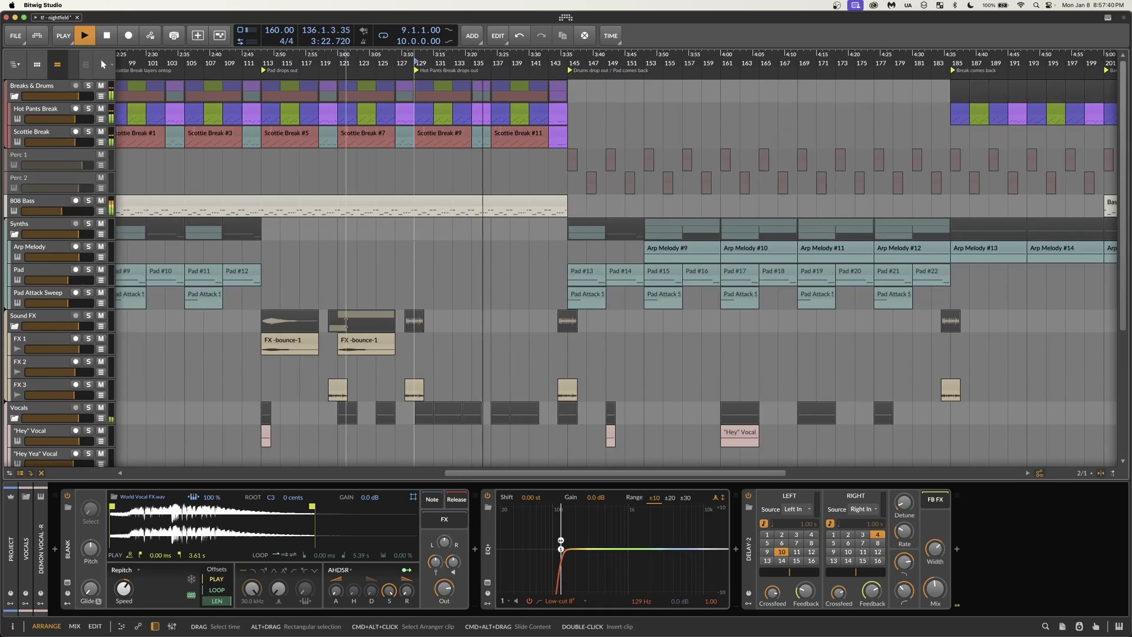
key(space)
- In the mixer view, go through the Perc & FX Delay, Synth Delay and Drum Reverb tracks and the "Hey" Vocal's Delay-2
key(alt+2)
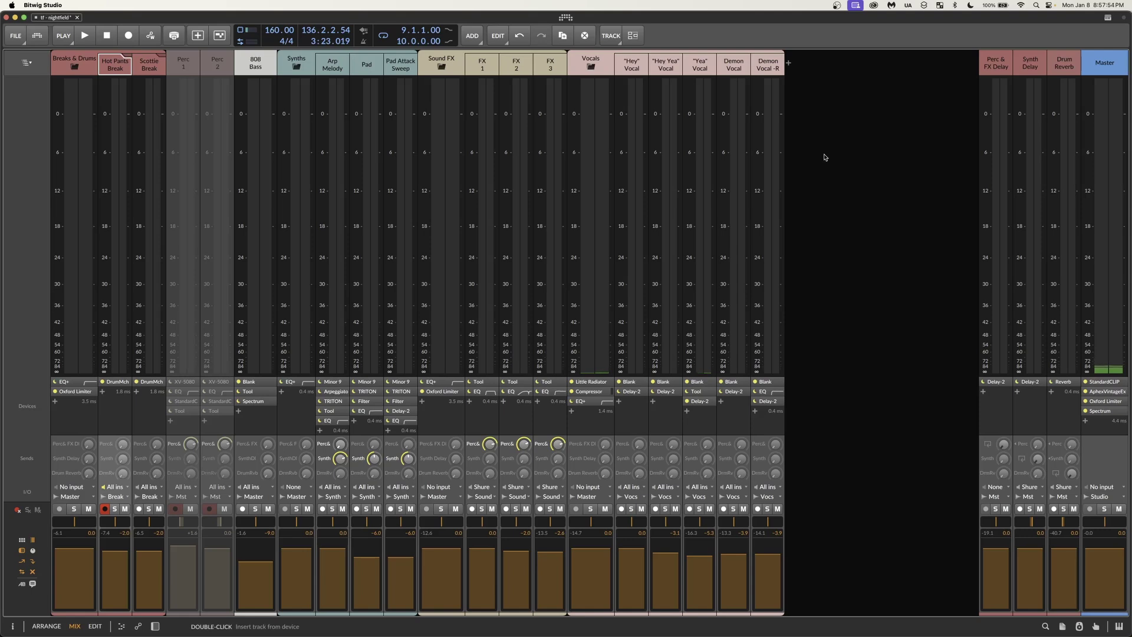
click(994, 62)
shift+click(1064, 61)
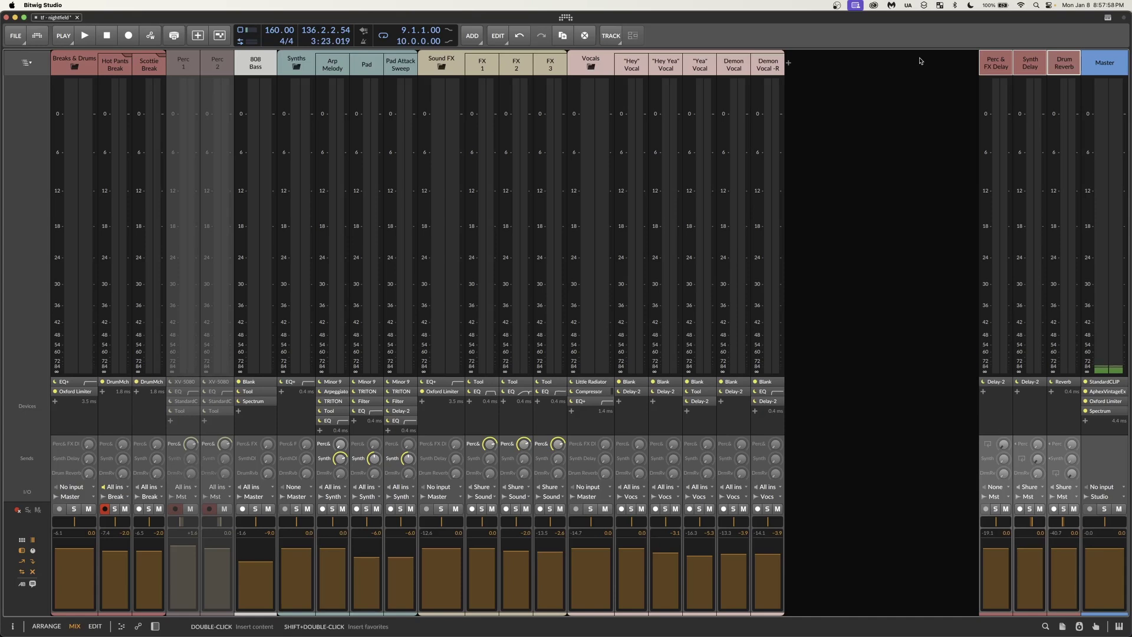
click(995, 67)
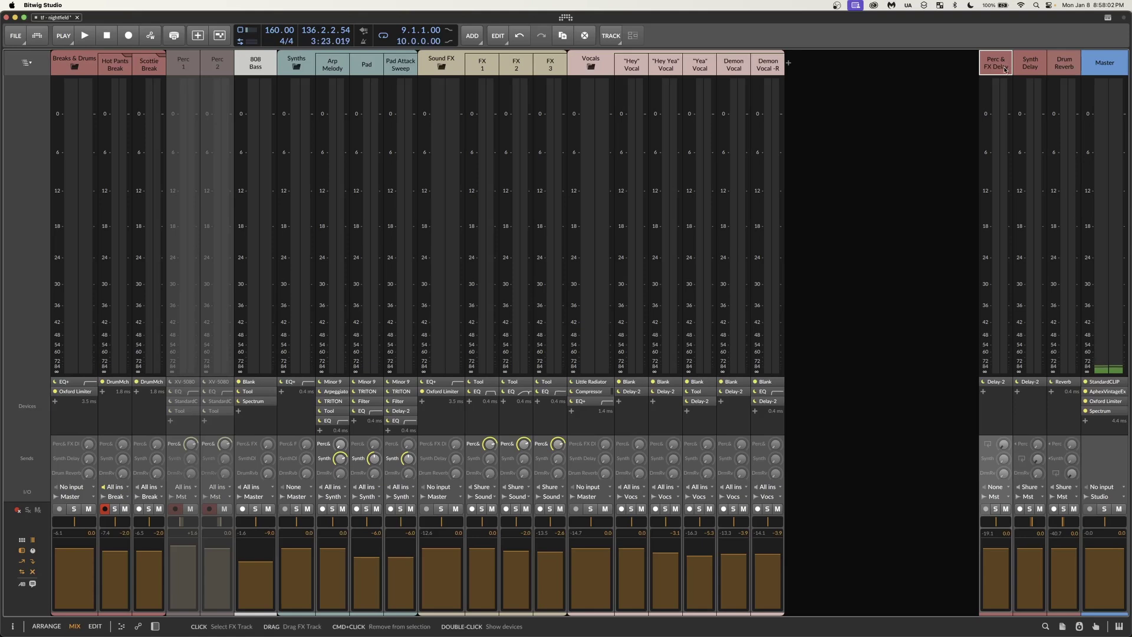
click(1032, 71)
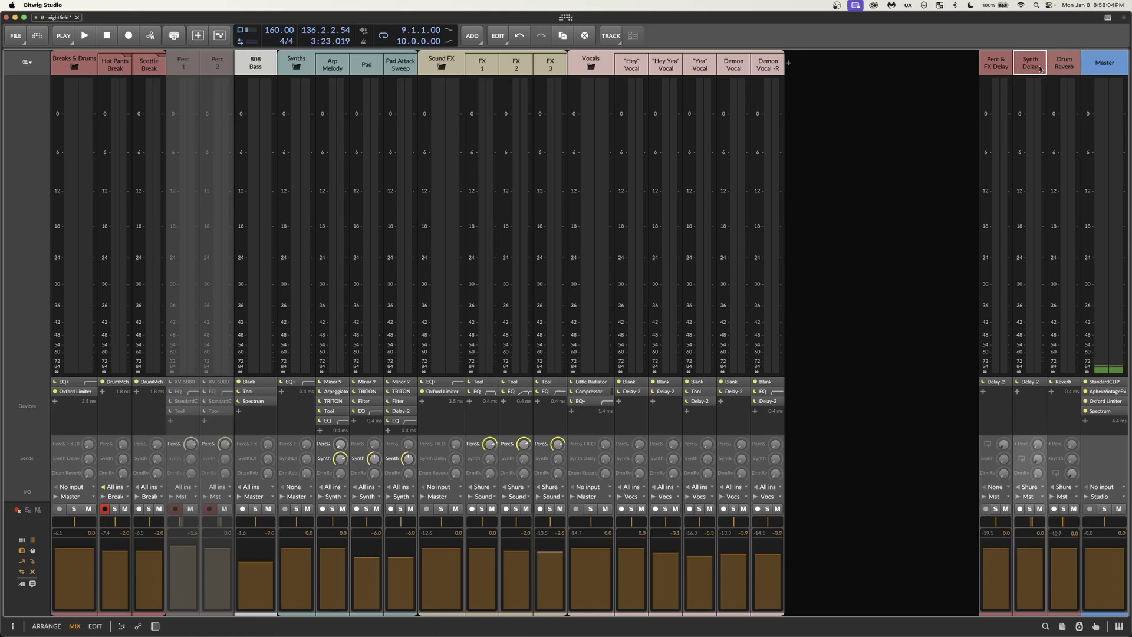
click(1061, 69)
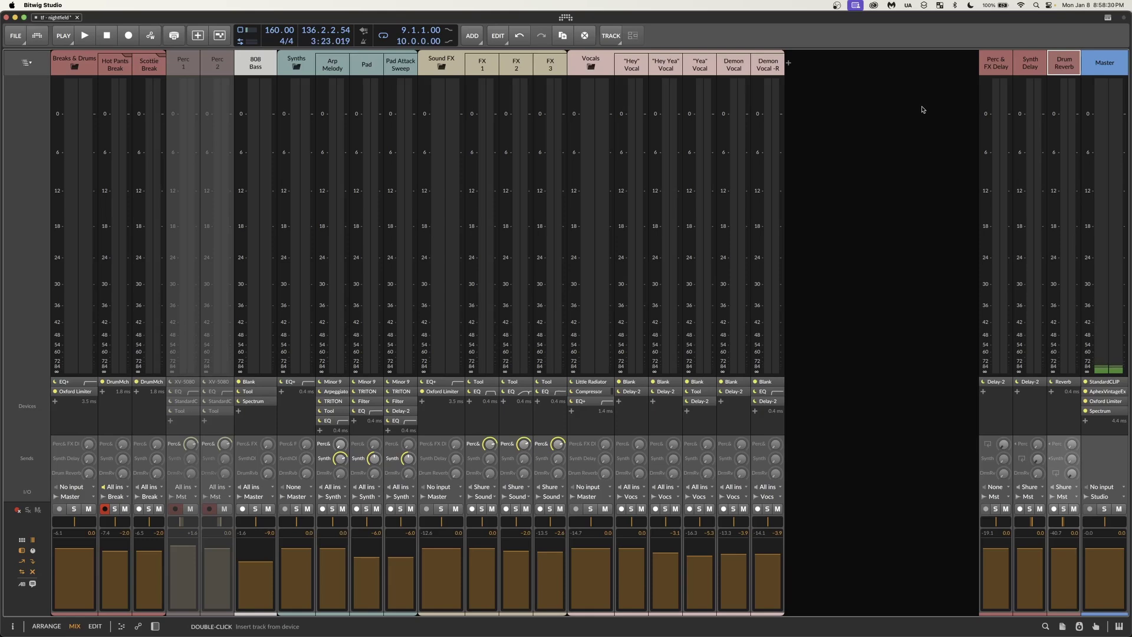
click(632, 391)
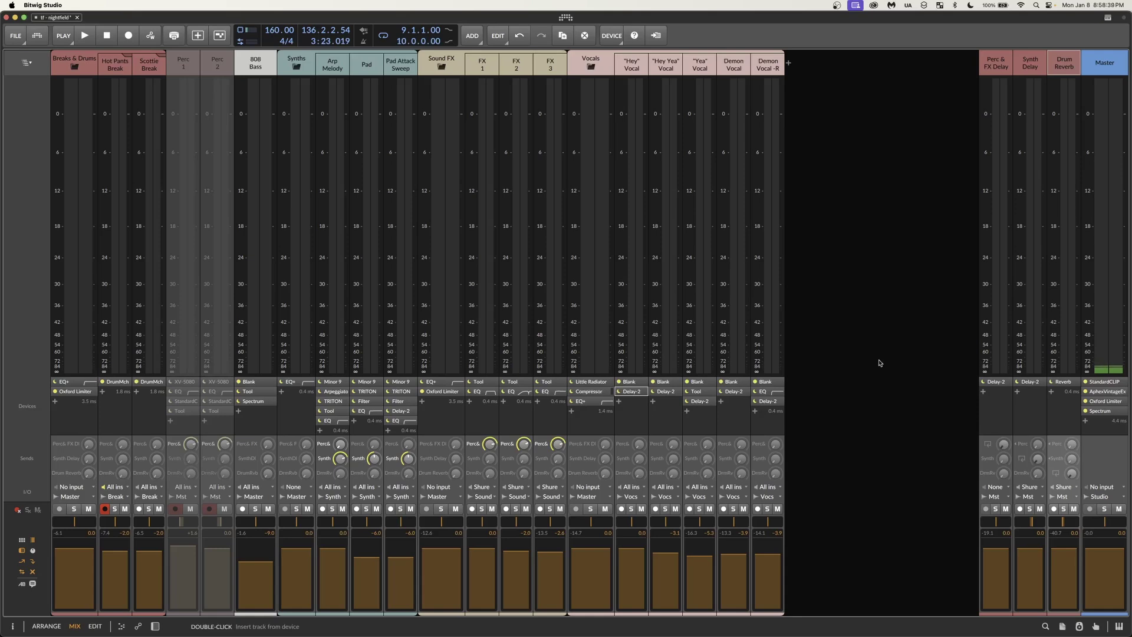
- Return to the arrangement view and set the arranger loop to start at bar 1 with a length of 288 bars
key(alt+1)
scroll(478, 295, down, 2)
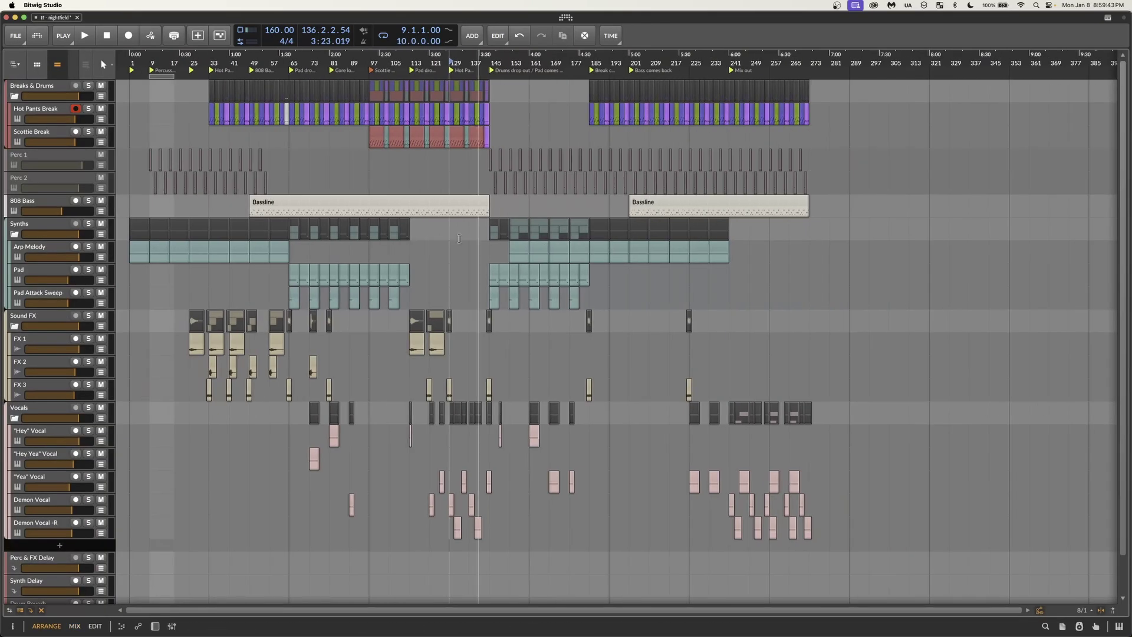
key(ctrl+l)
scroll(214, 245, up, 1)
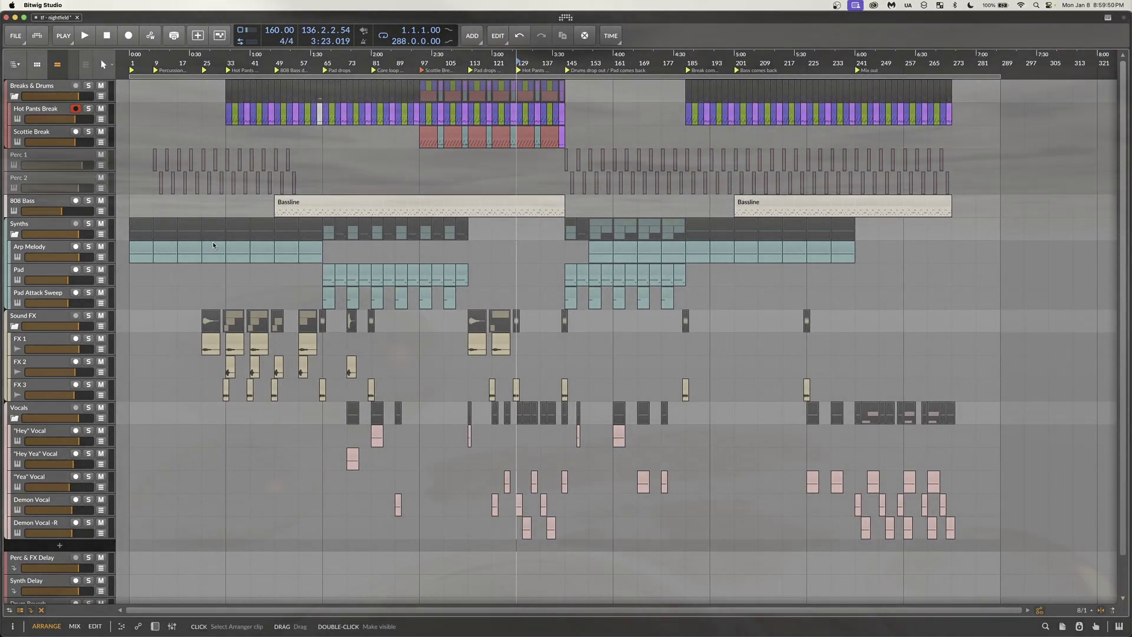
scroll(164, 177, up, 1)
scroll(165, 177, up, 2)
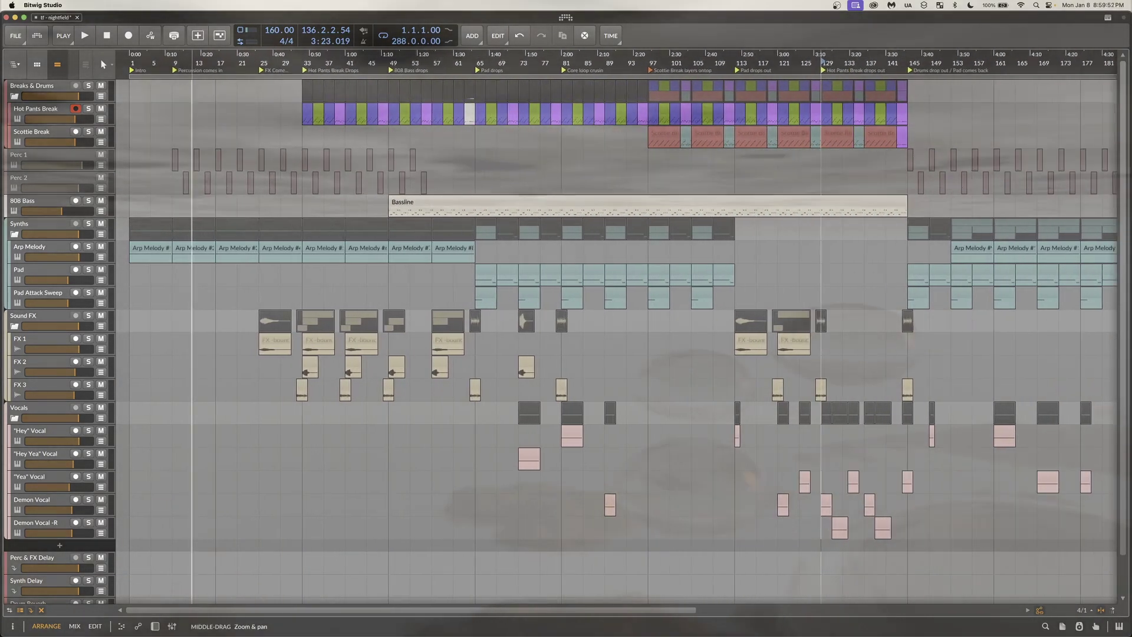
scroll(165, 177, down, 2)
scroll(164, 177, down, 2)
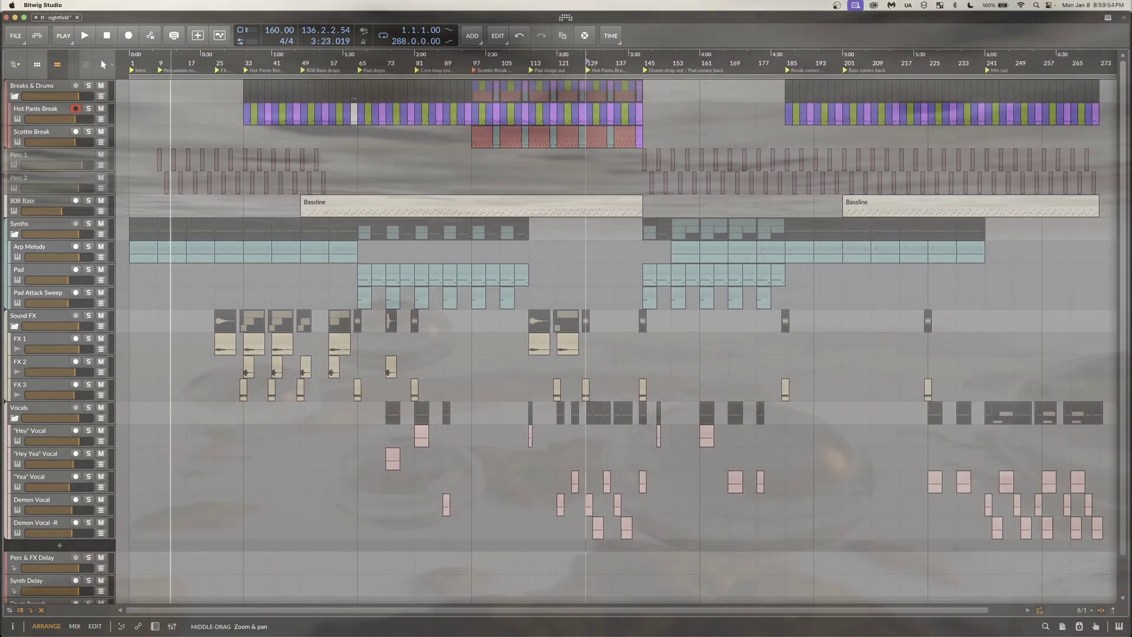
- Show the Arp Melody track's device chain, and hide it again to view the whole arrangement
click(58, 253)
double_click(58, 254)
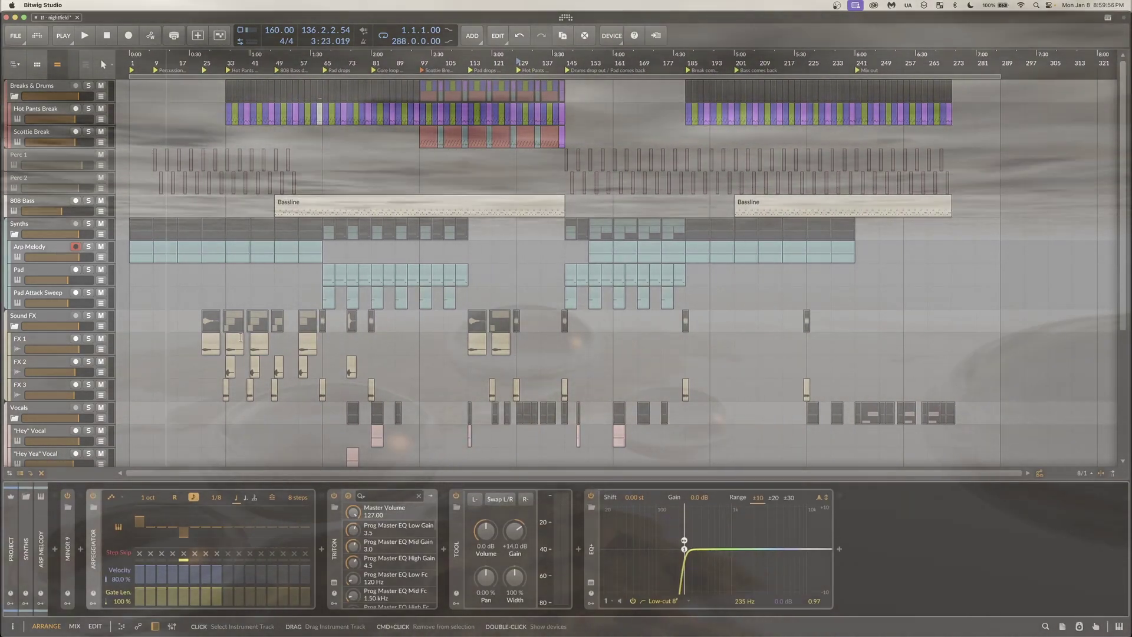
click(550, 374)
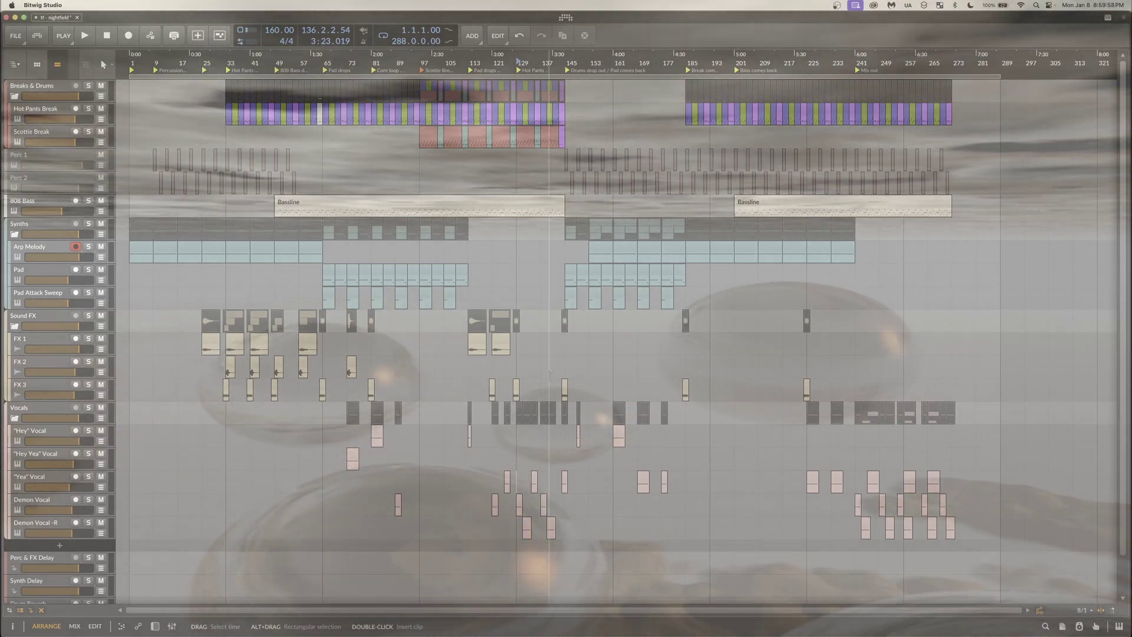